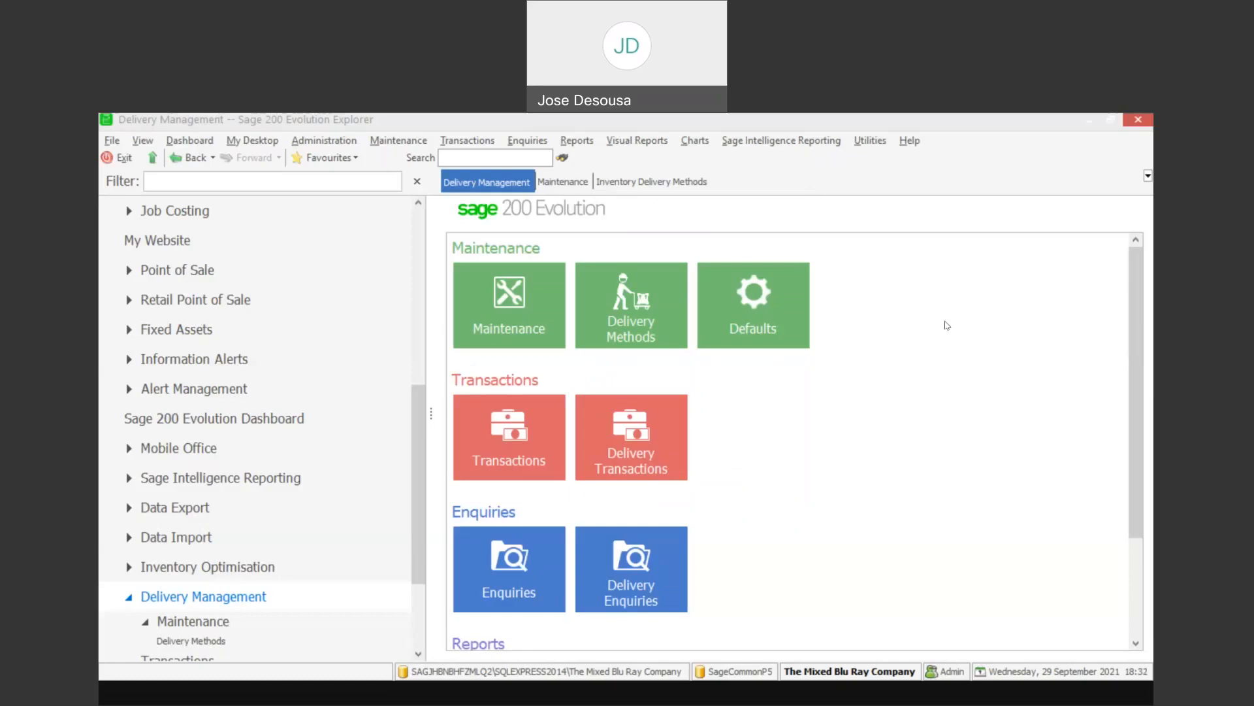
- Review the delivery note numbering settings in the Delivery Management defaults and accept them
click(765, 296)
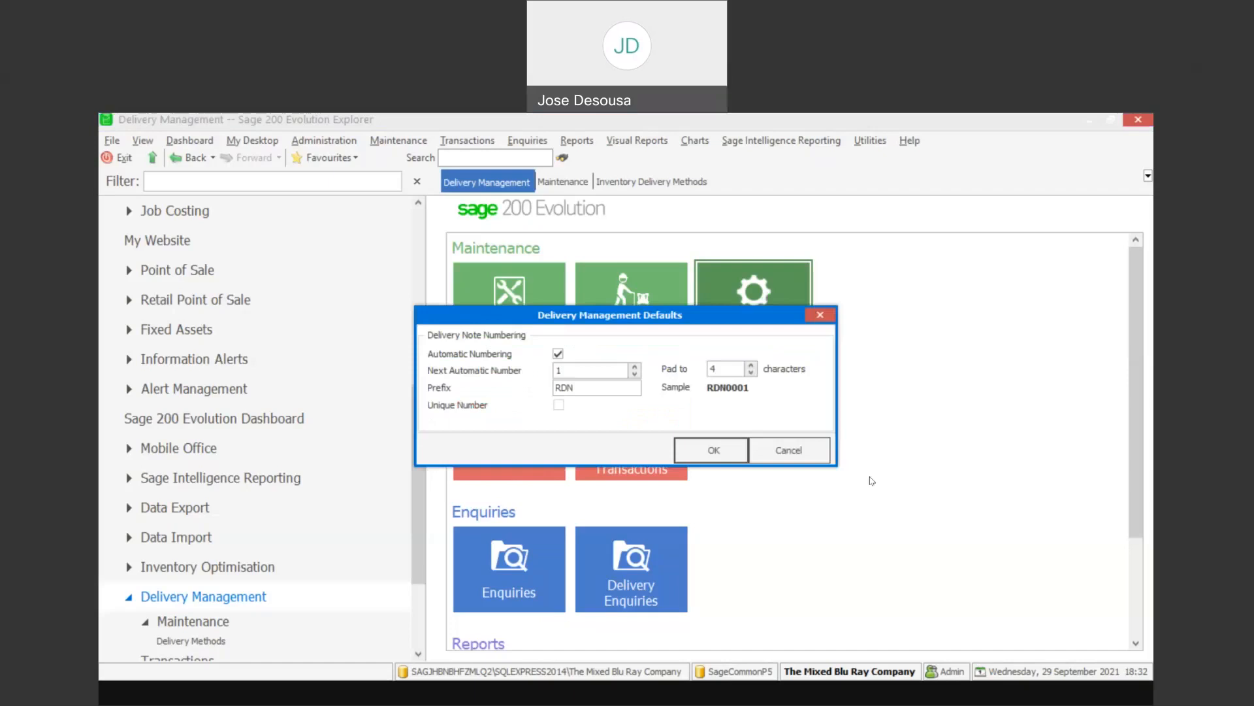
click(725, 456)
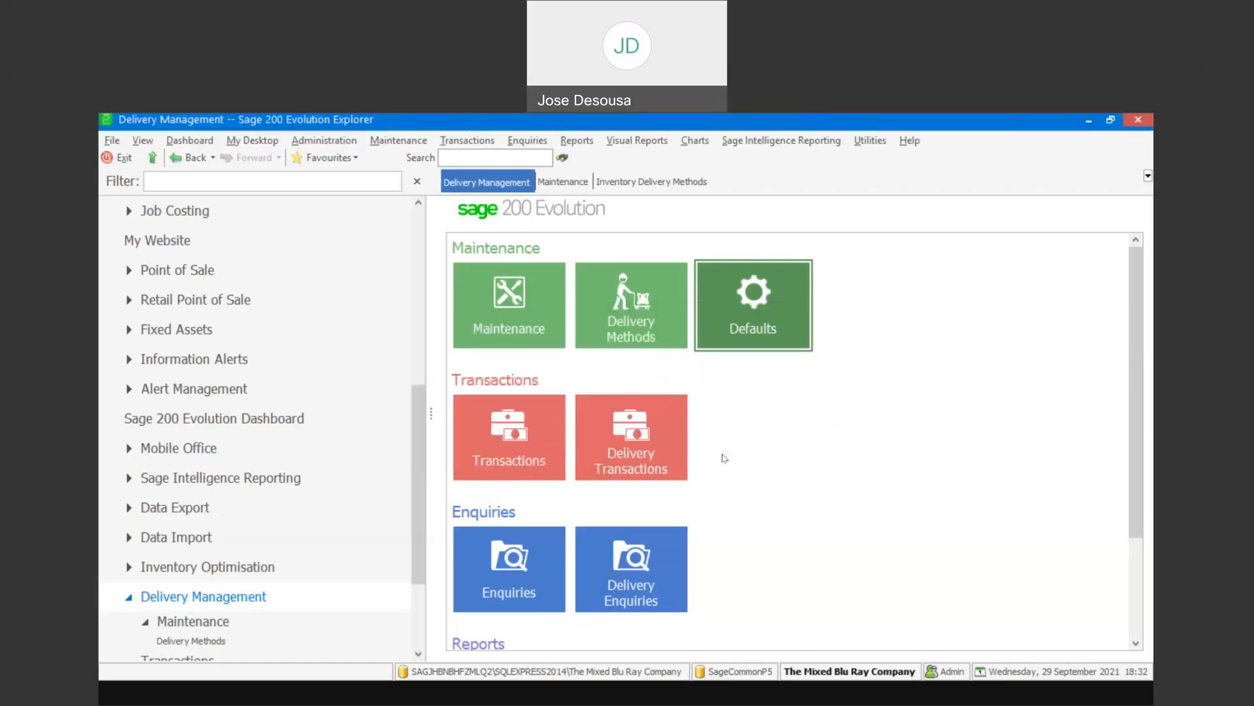
- Add an inventory delivery method ROAD with comment ROAD, enabled for delivery and effective from 2021-09-29
click(629, 273)
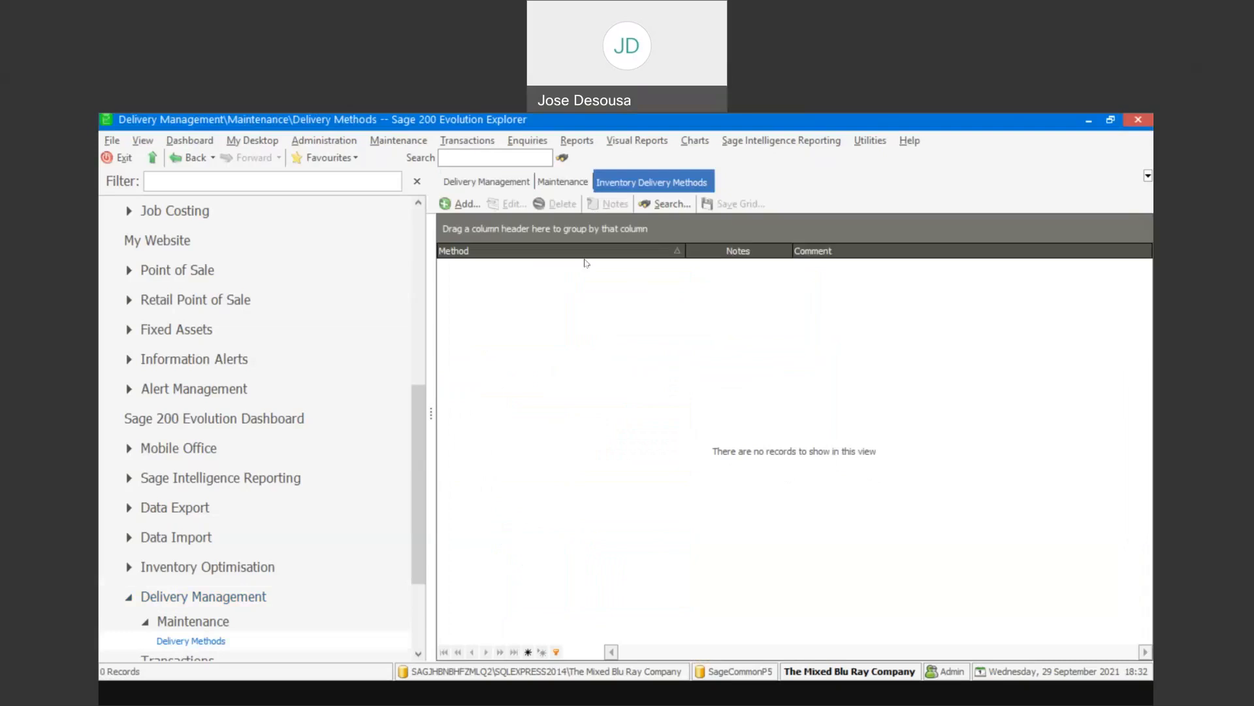
click(465, 204)
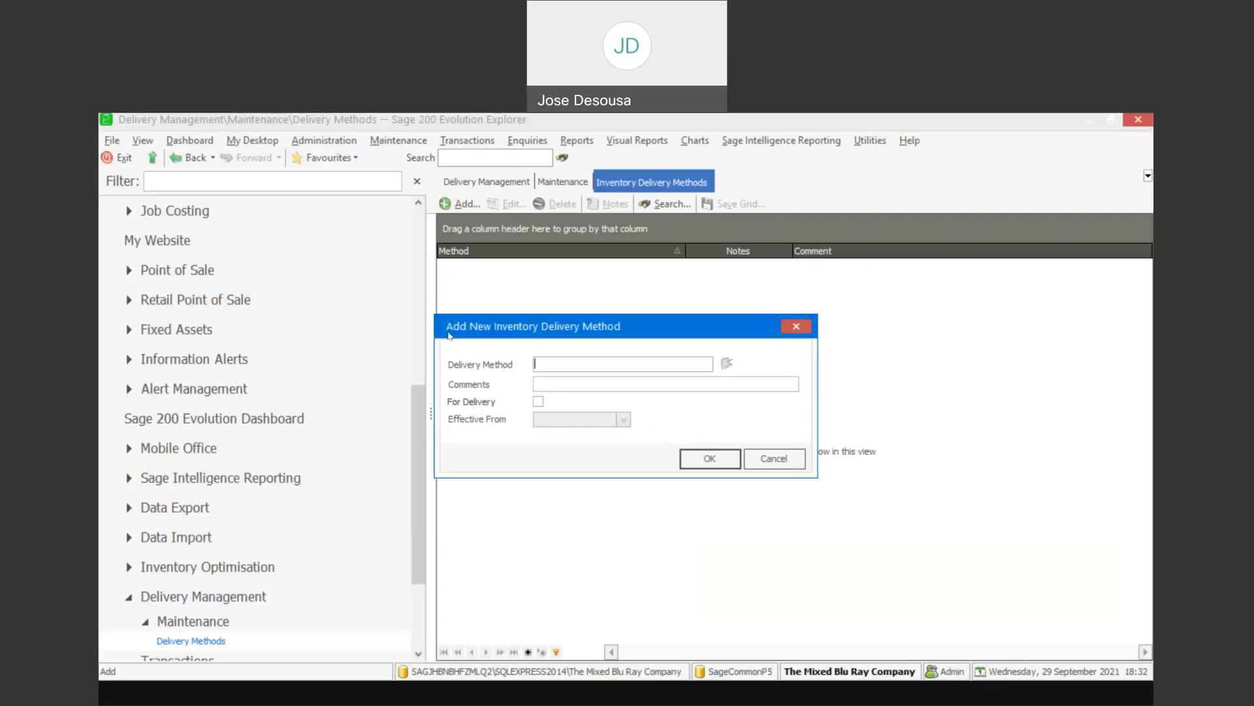
text(ROAD)
key(Tab)
text(ROAD)
click(538, 402)
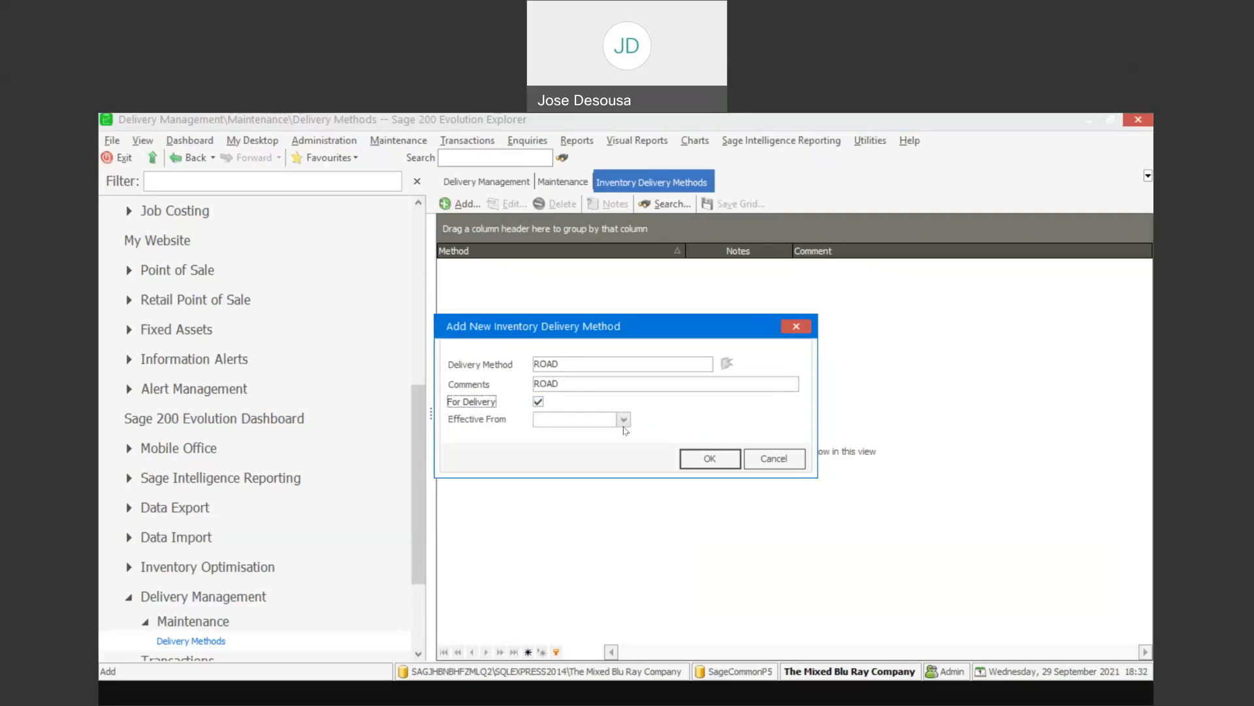
click(623, 418)
click(597, 515)
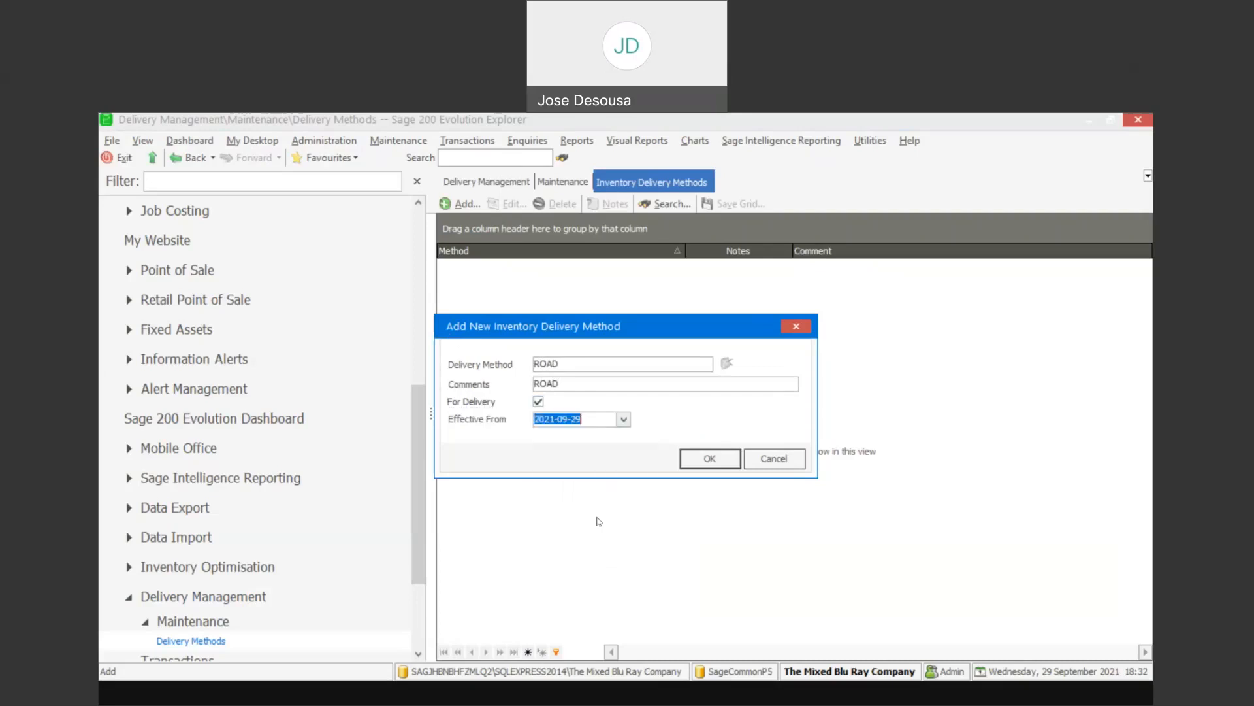
click(705, 458)
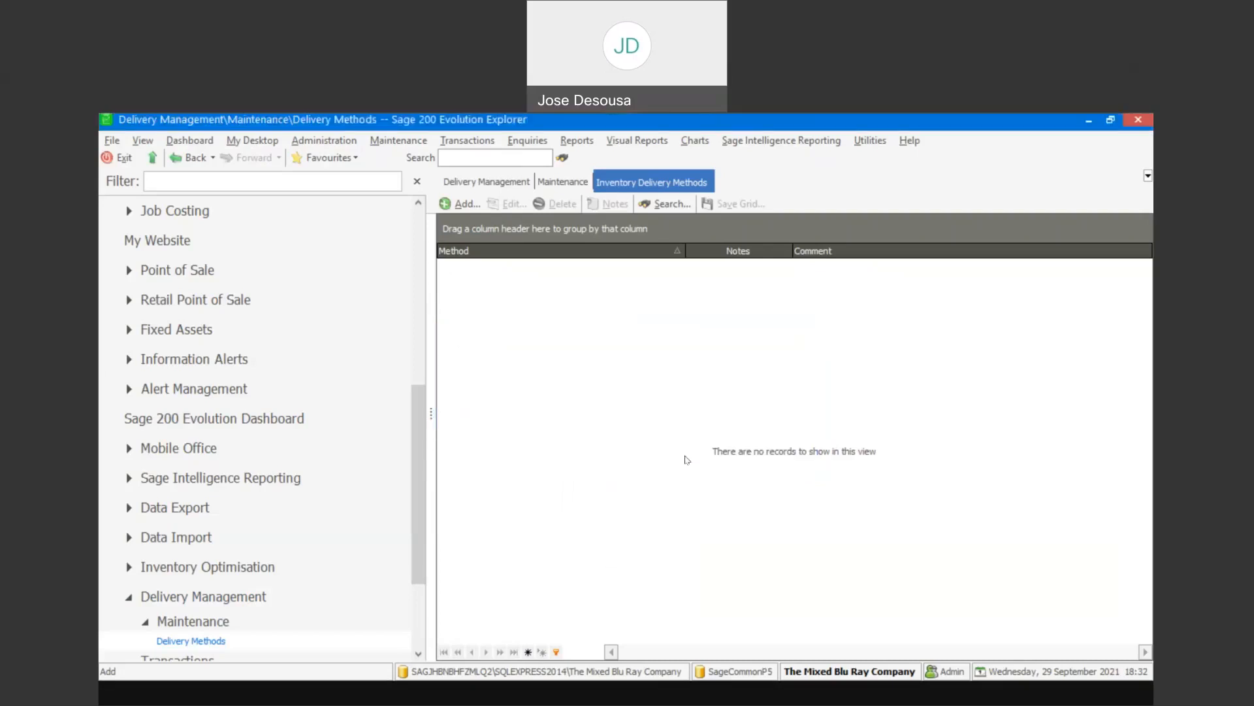
- Add an inventory delivery method RAIL with comment RAIL, enabled for delivery and effective from 2021-09-29
click(472, 205)
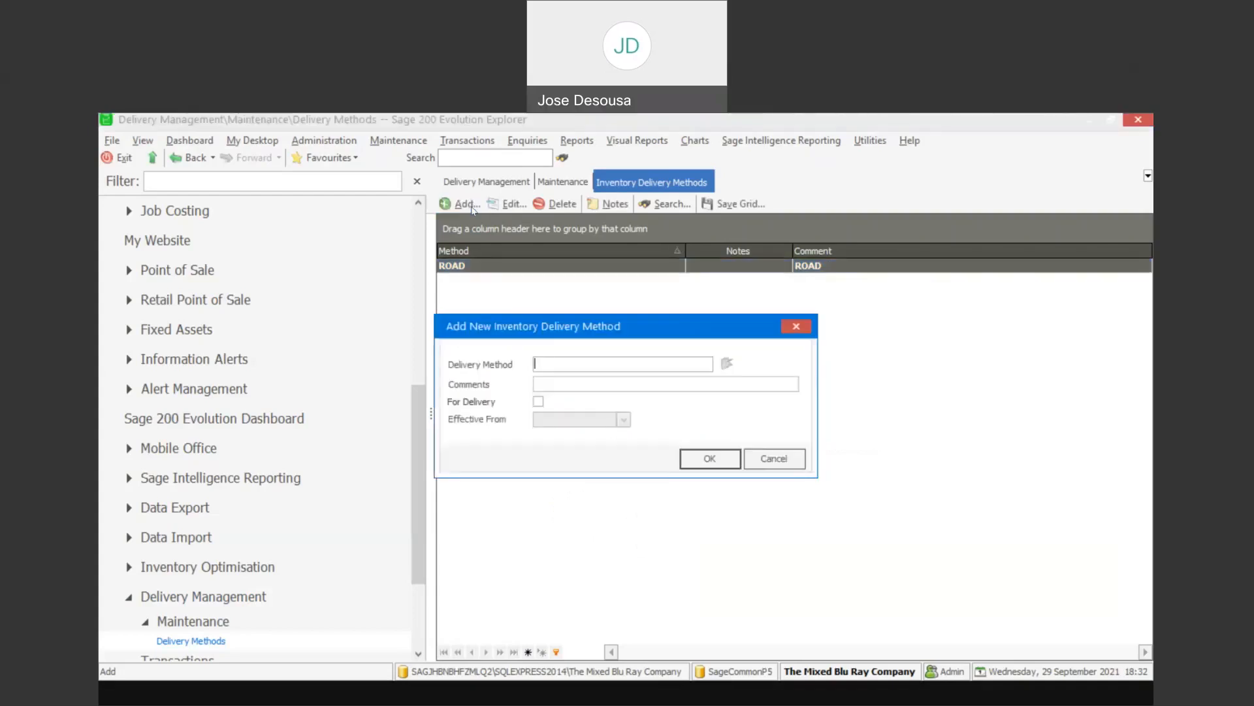
text(RAIL)
click(538, 384)
text(RAIL)
click(538, 401)
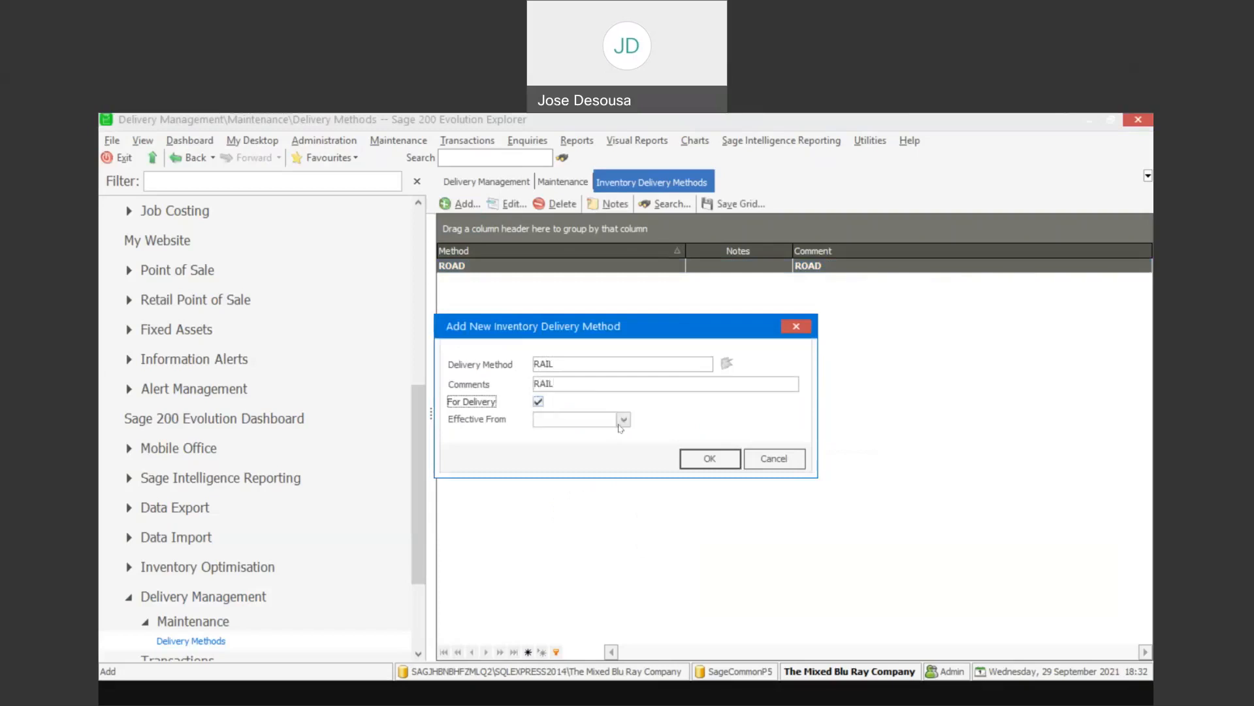
click(624, 419)
click(595, 513)
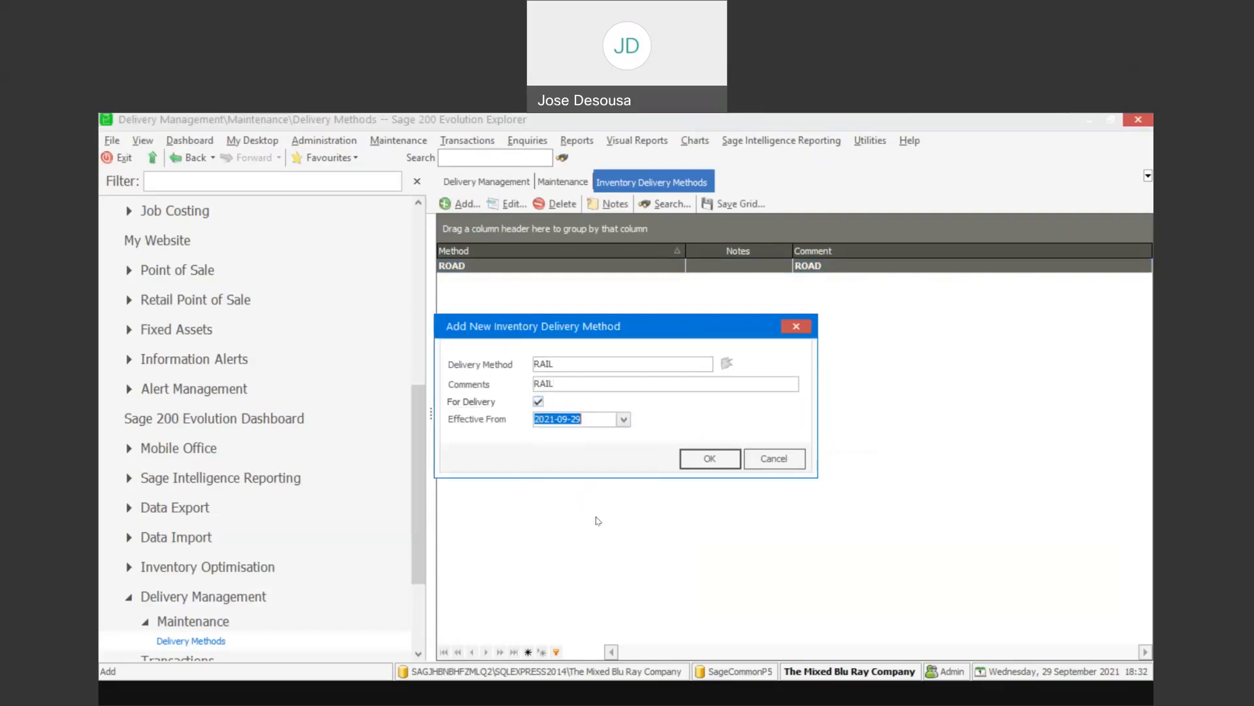
click(715, 466)
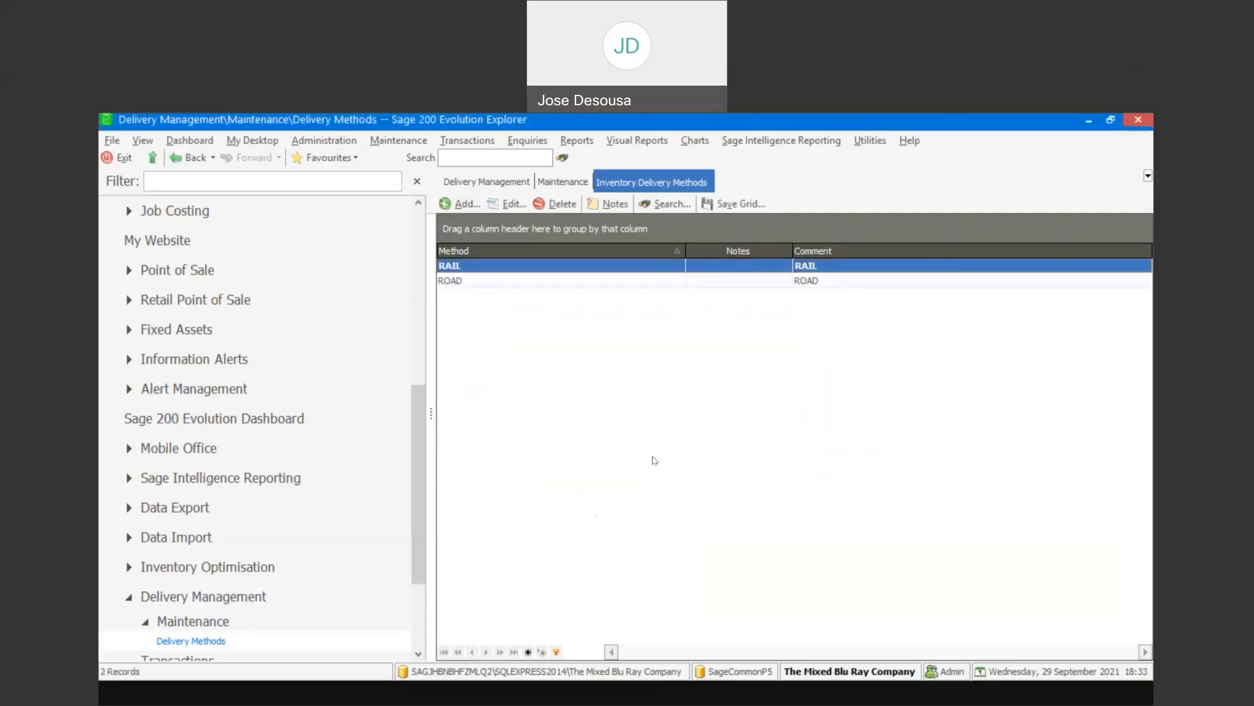
- Add an inventory delivery method COURIER with comment COURIER, enabled for delivery and effective from 2021-09-29
click(463, 208)
text(CO)
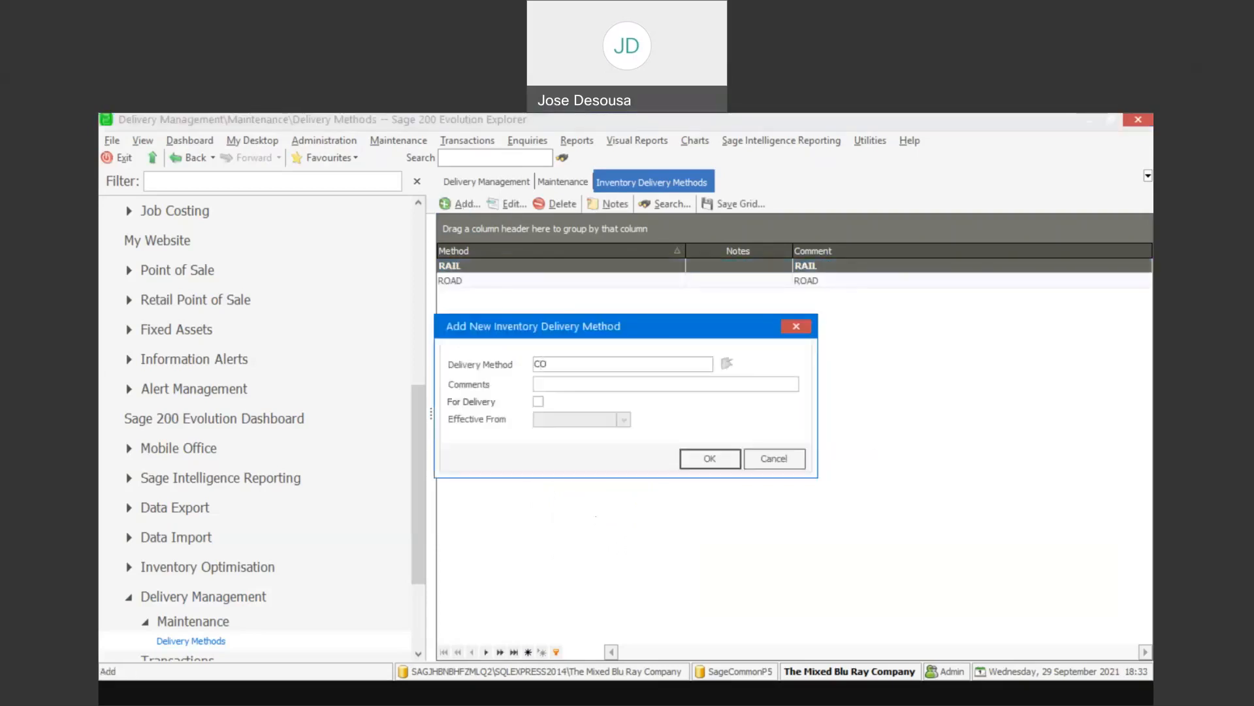
text(URIER)
click(541, 379)
text(COURIER)
click(538, 401)
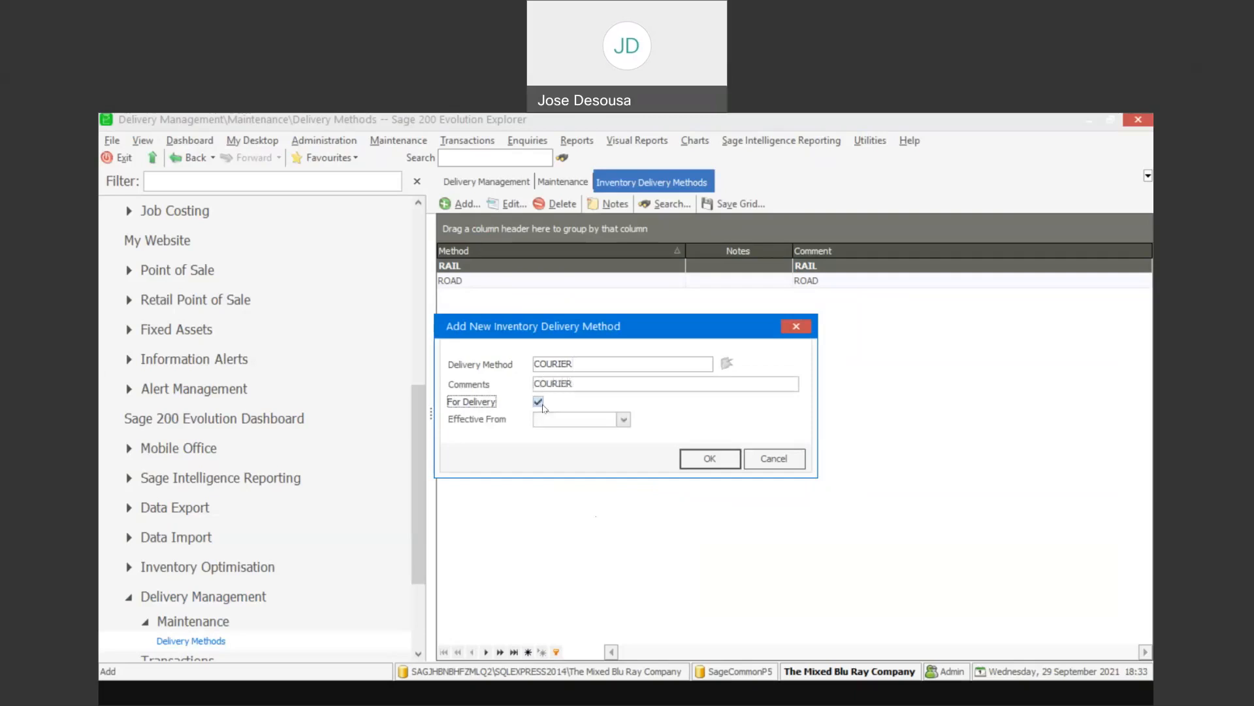
click(624, 420)
click(595, 513)
click(710, 459)
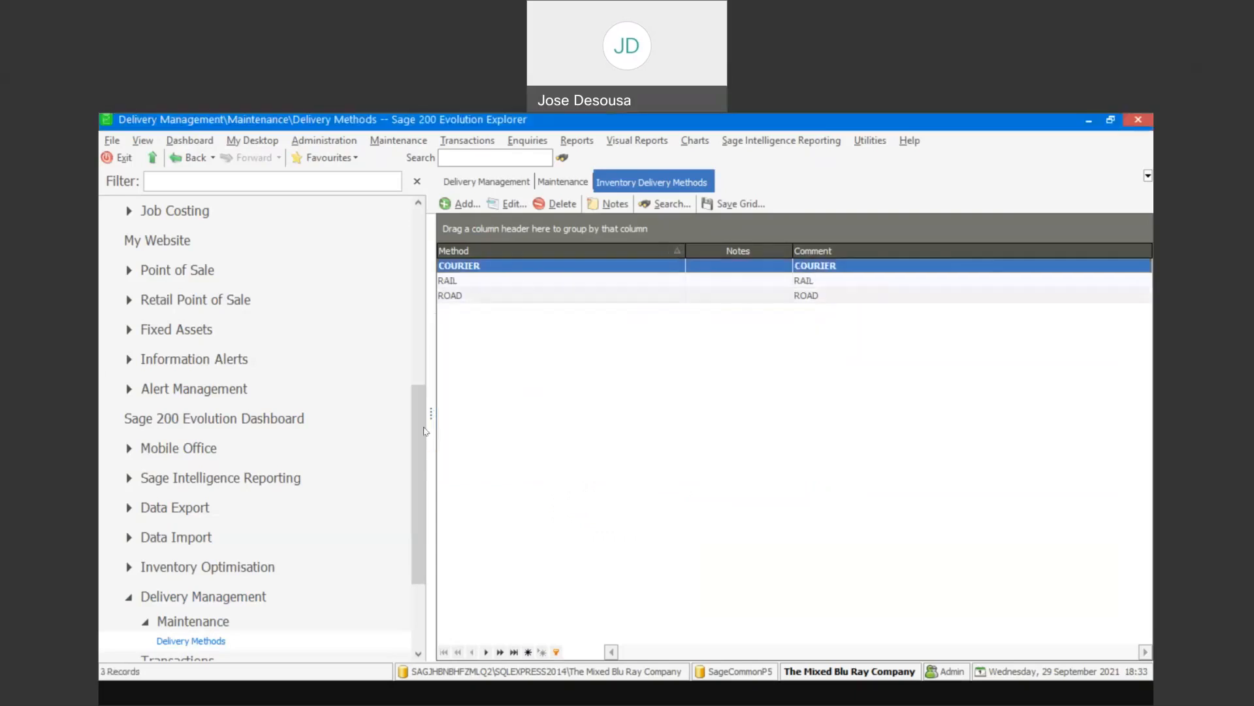
- Start a new invoice from the Inventory transactions and select Anderson Stationery Company as its customer
drag(420, 431, 420, 300)
click(244, 416)
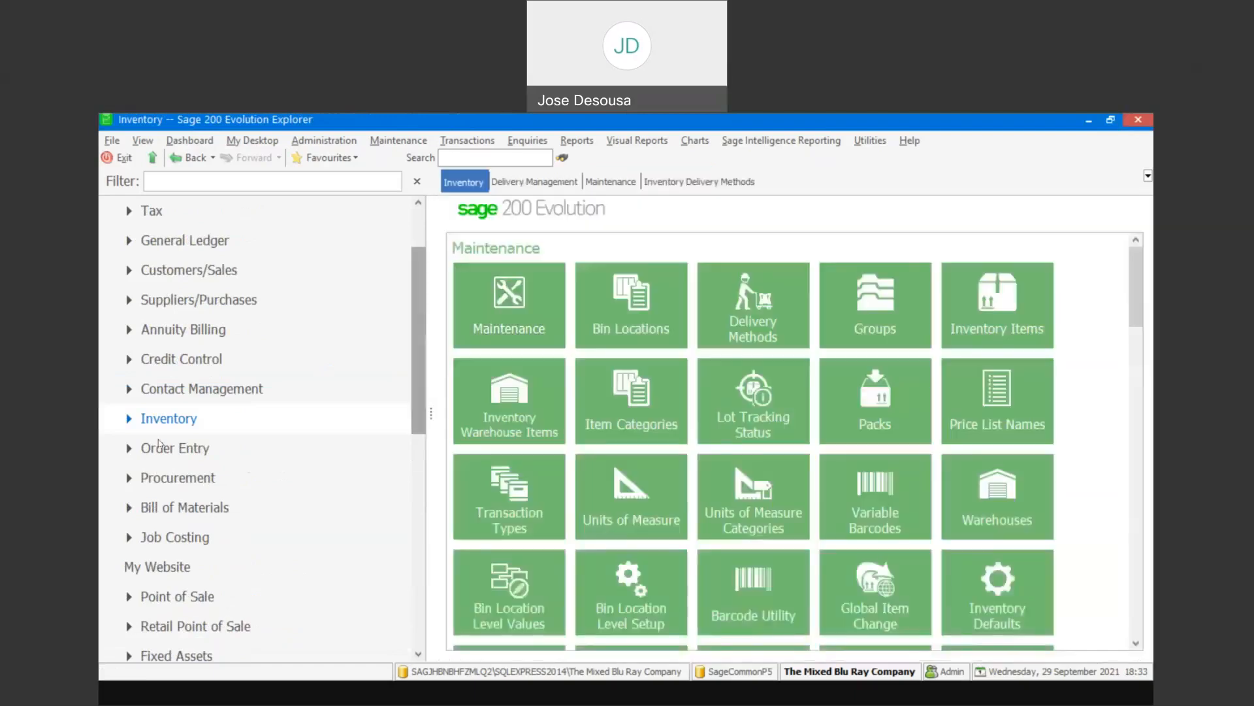
click(129, 418)
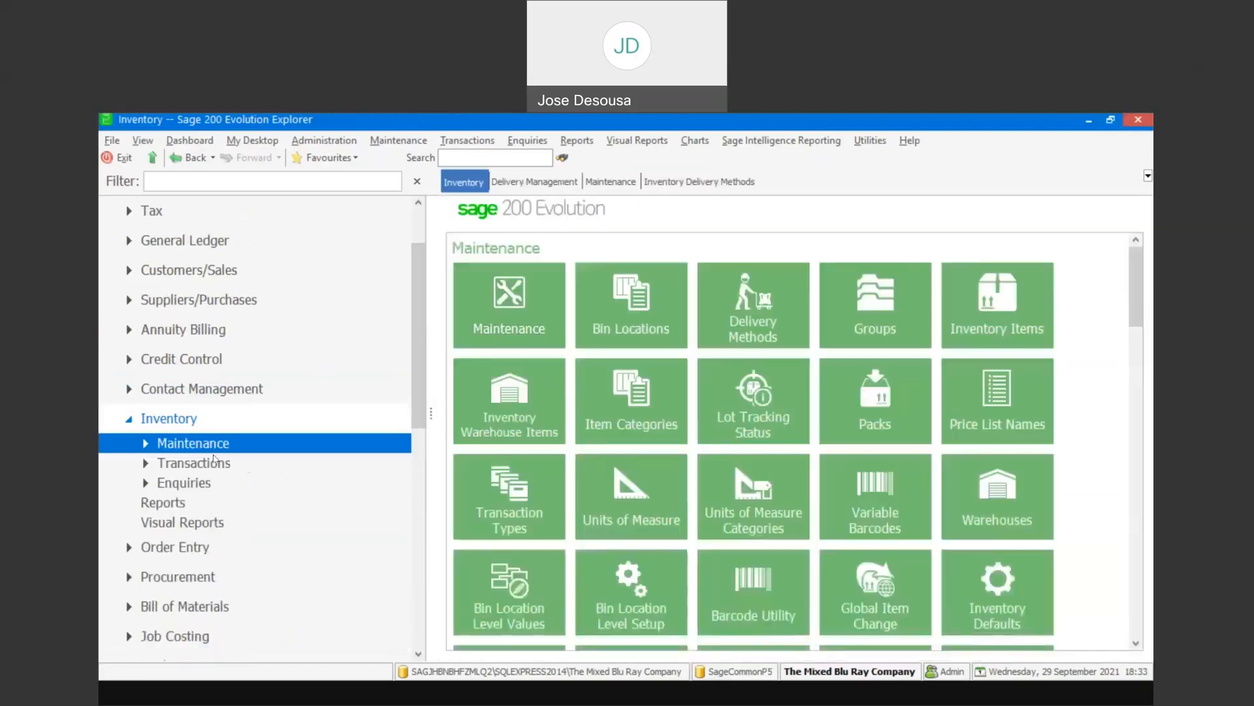
click(194, 462)
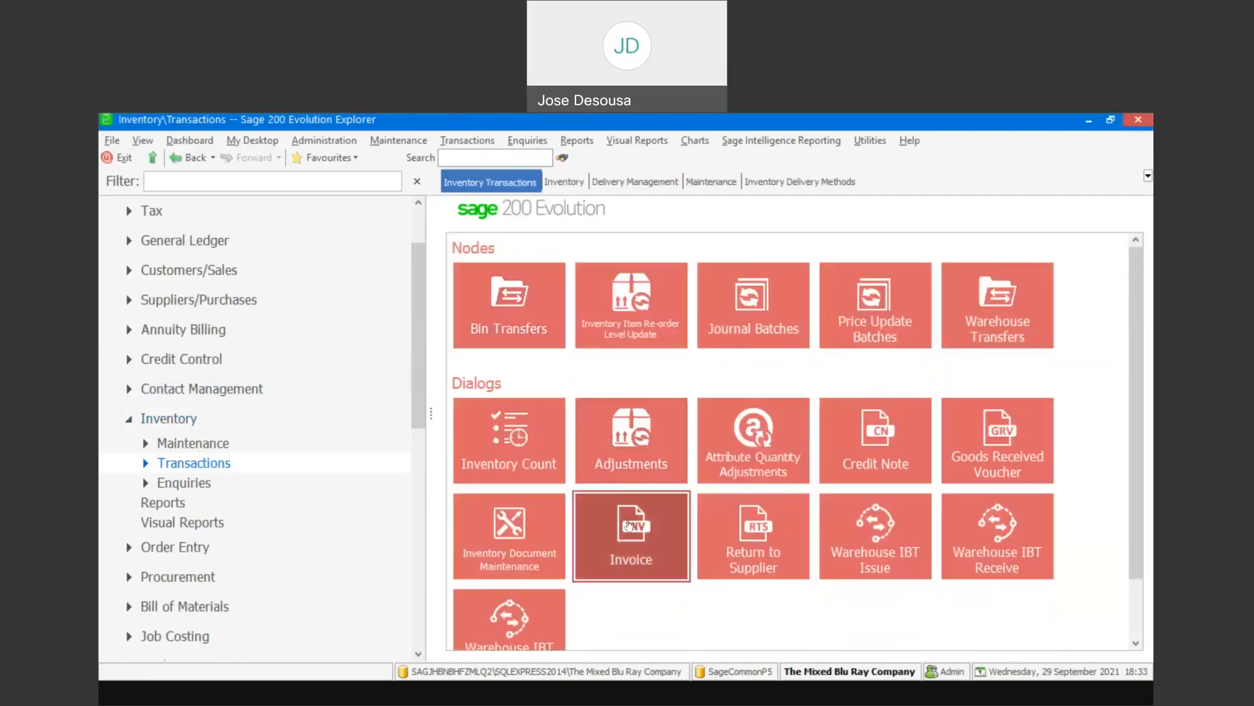
click(629, 524)
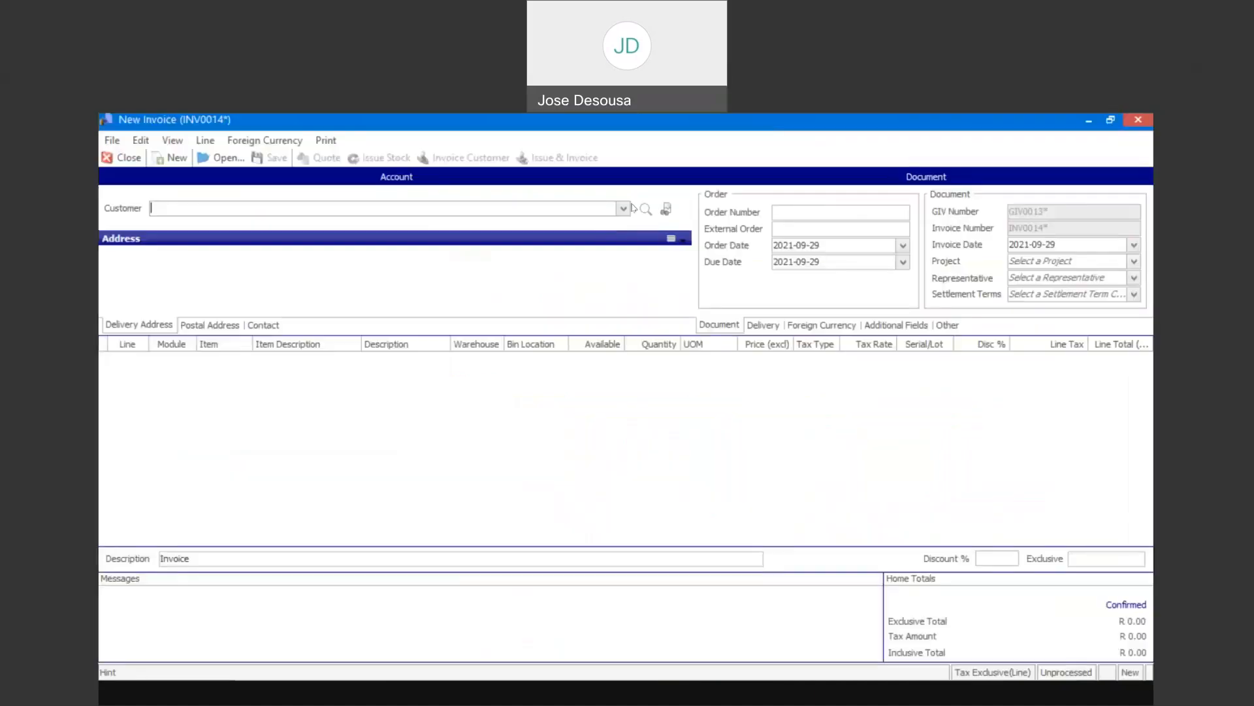
click(625, 210)
click(616, 240)
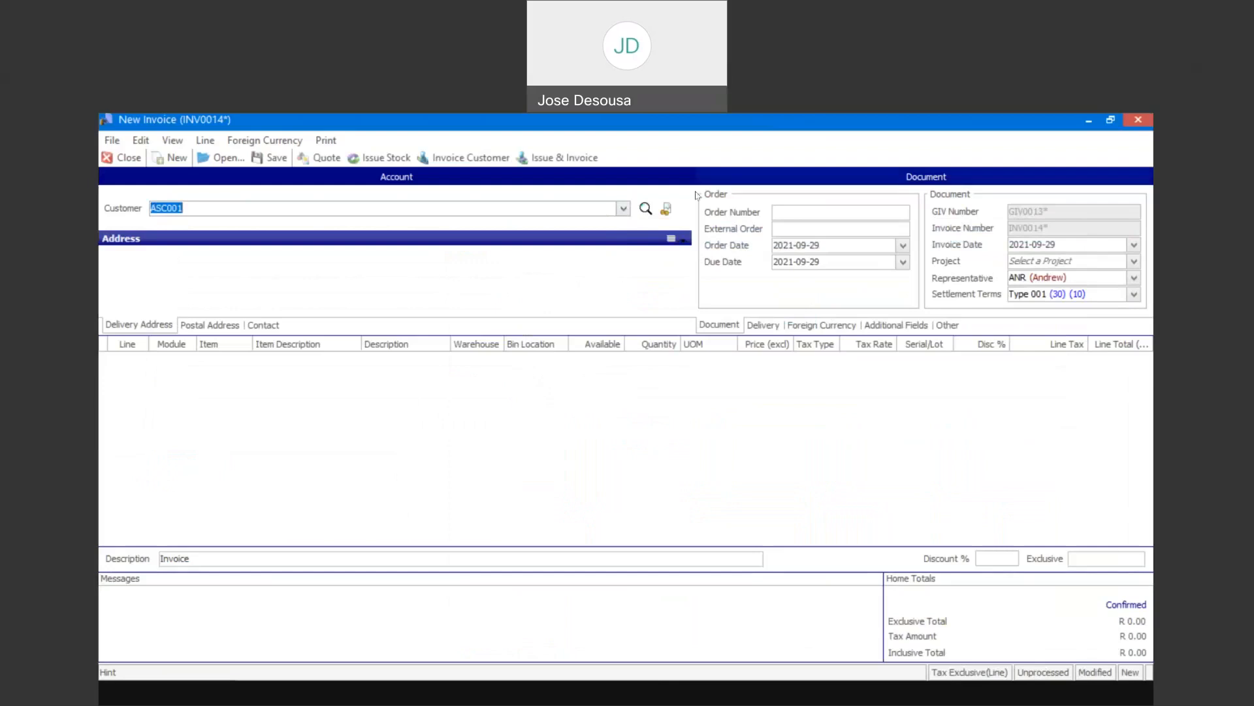
- Set the invoice's delivery method to COURIER
click(764, 325)
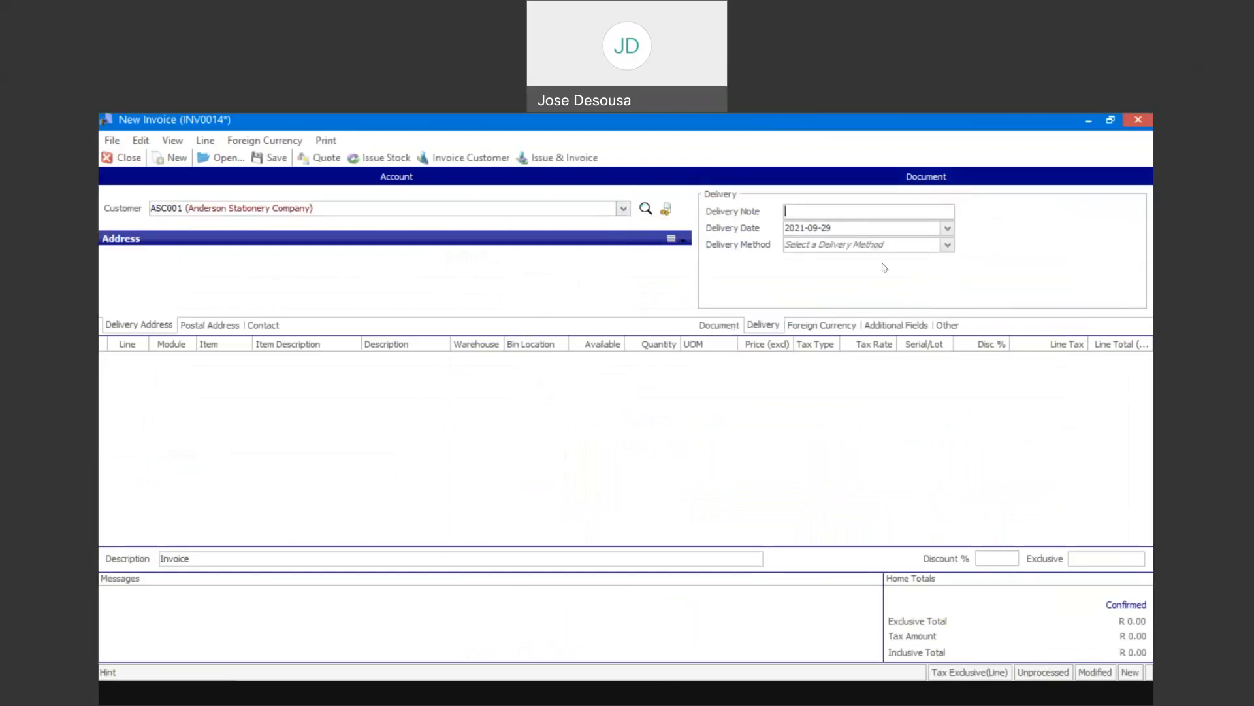
click(947, 245)
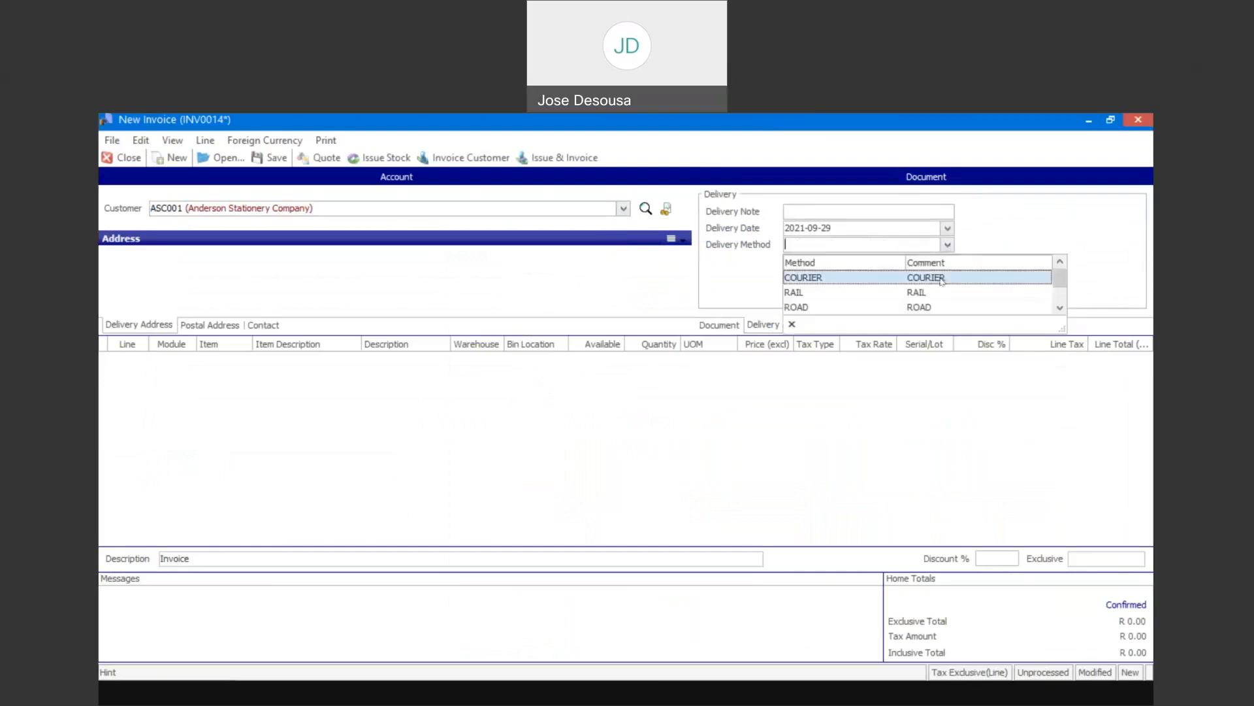
click(942, 282)
- Add an invoice line for item AAA from warehouse Mstr with quantity 1
click(316, 411)
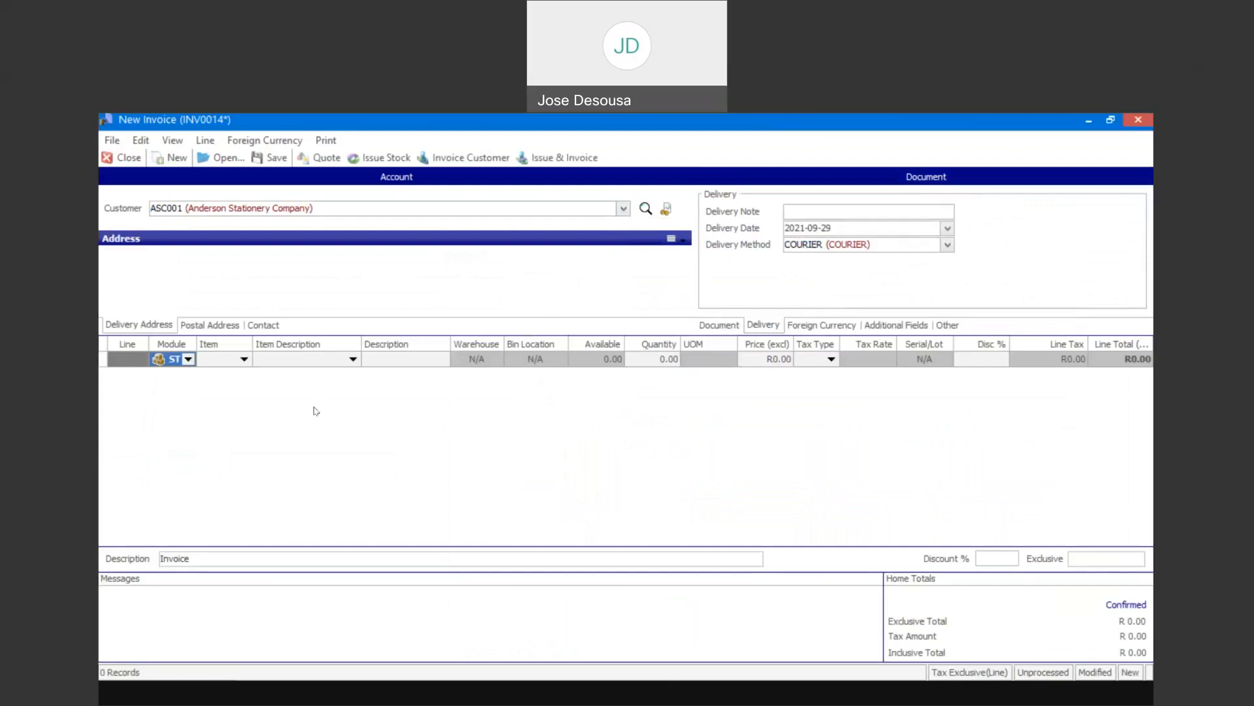
click(243, 360)
click(268, 395)
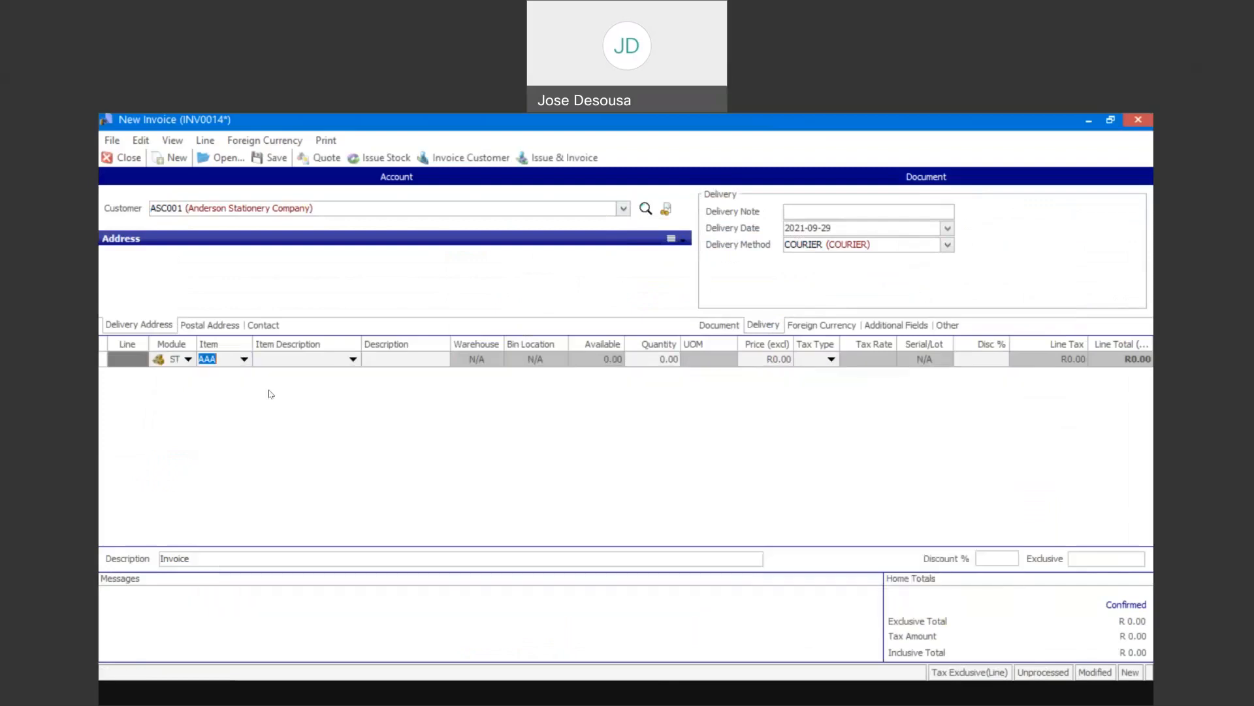
key(Tab)
key(Tab)
key(Tab)
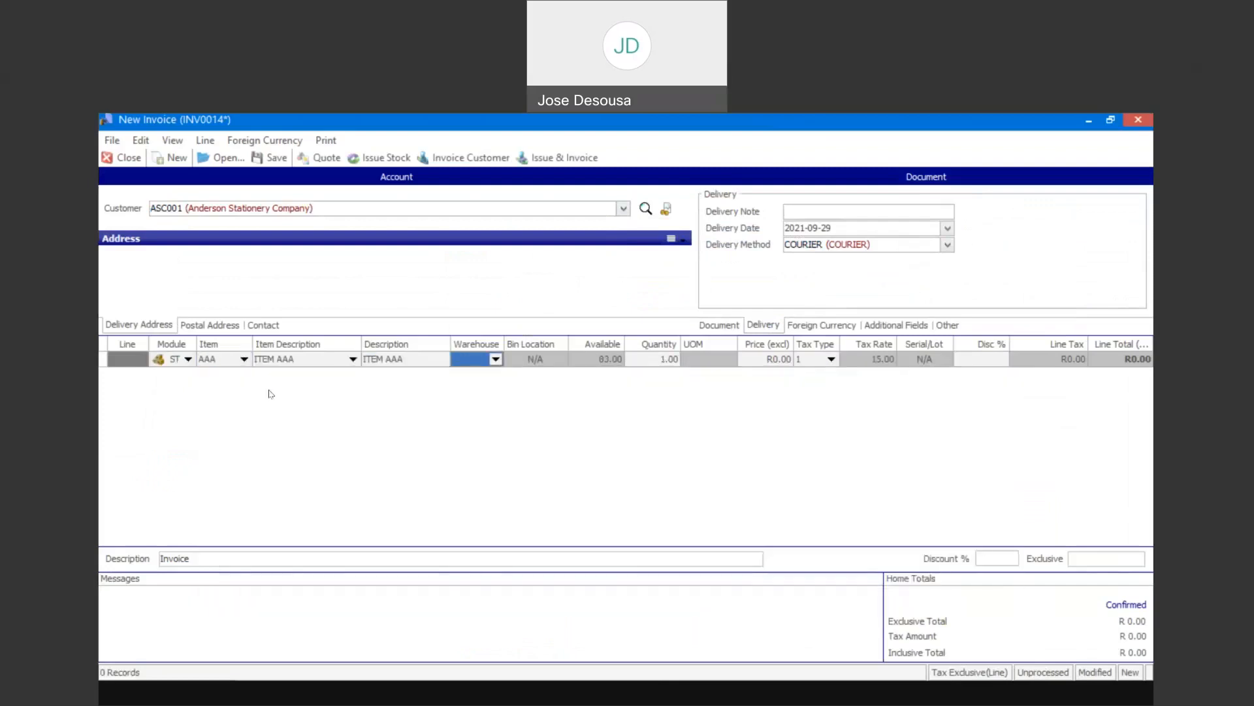
key(Tab)
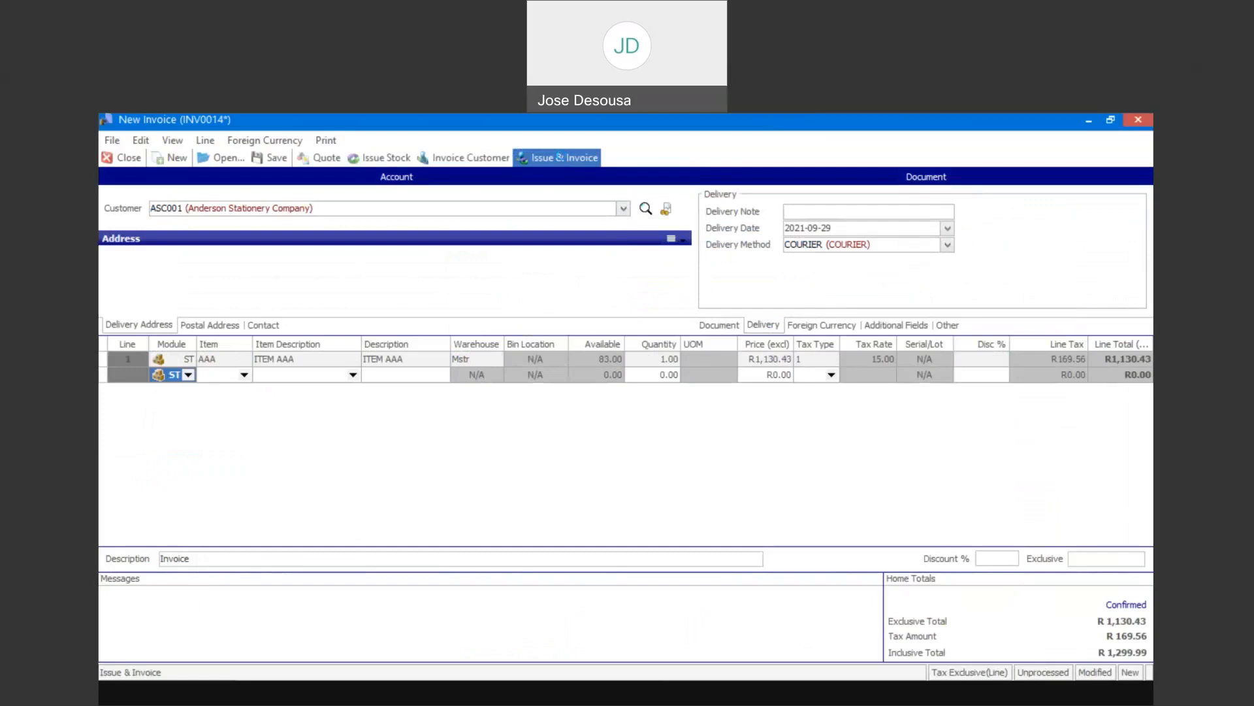
- Issue and invoice the document for item AAA, confirming the processing and declining to print it
click(556, 157)
click(757, 435)
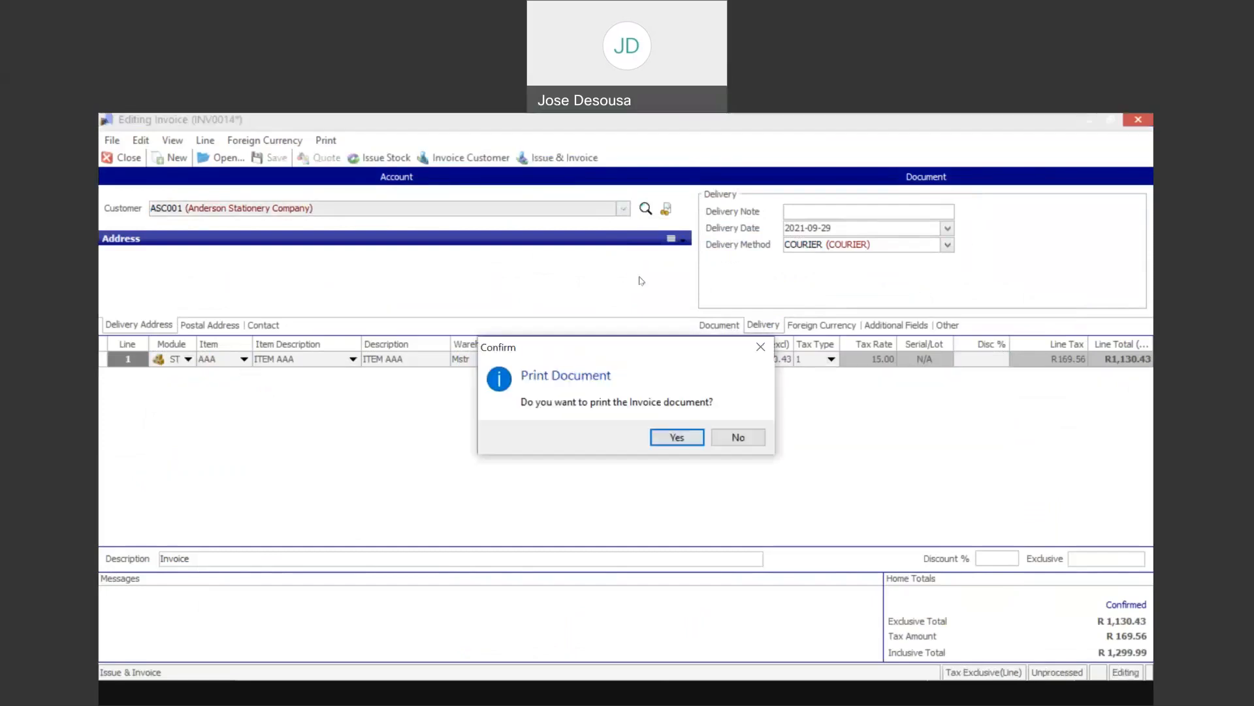
click(737, 434)
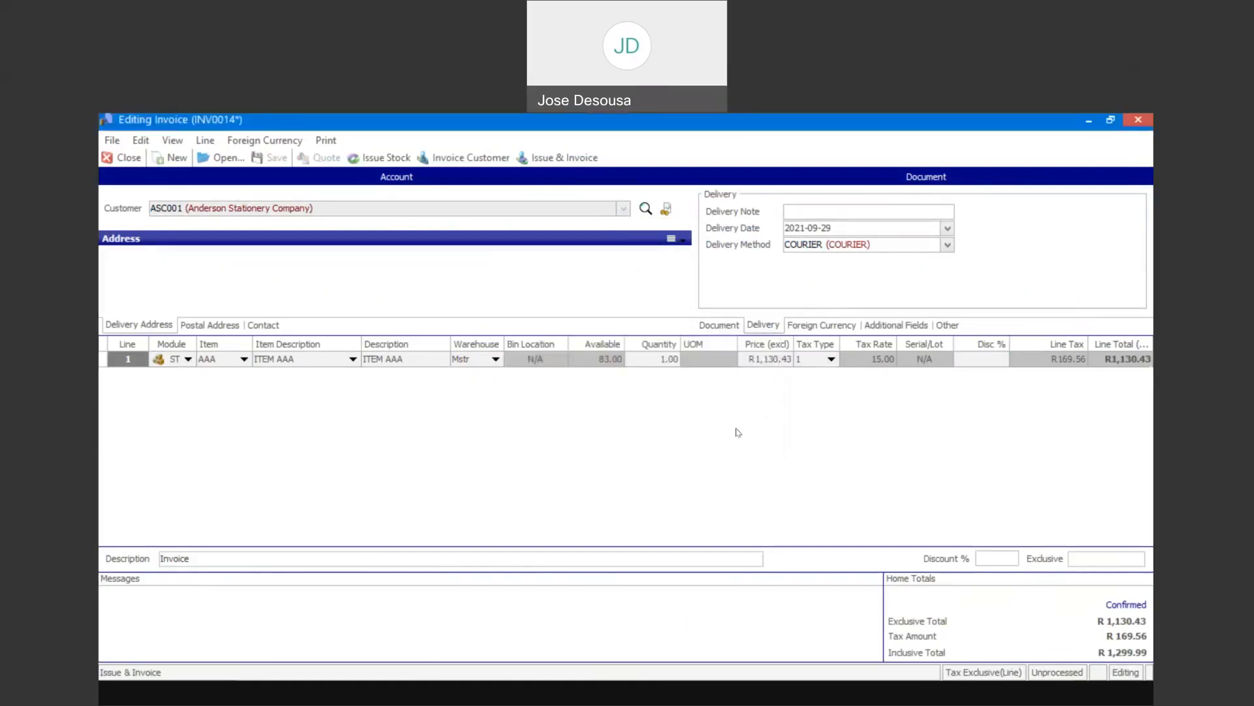
- Select Anderson Stationery Company as customer on the next invoice and set its delivery method to COURIER
click(624, 210)
click(614, 244)
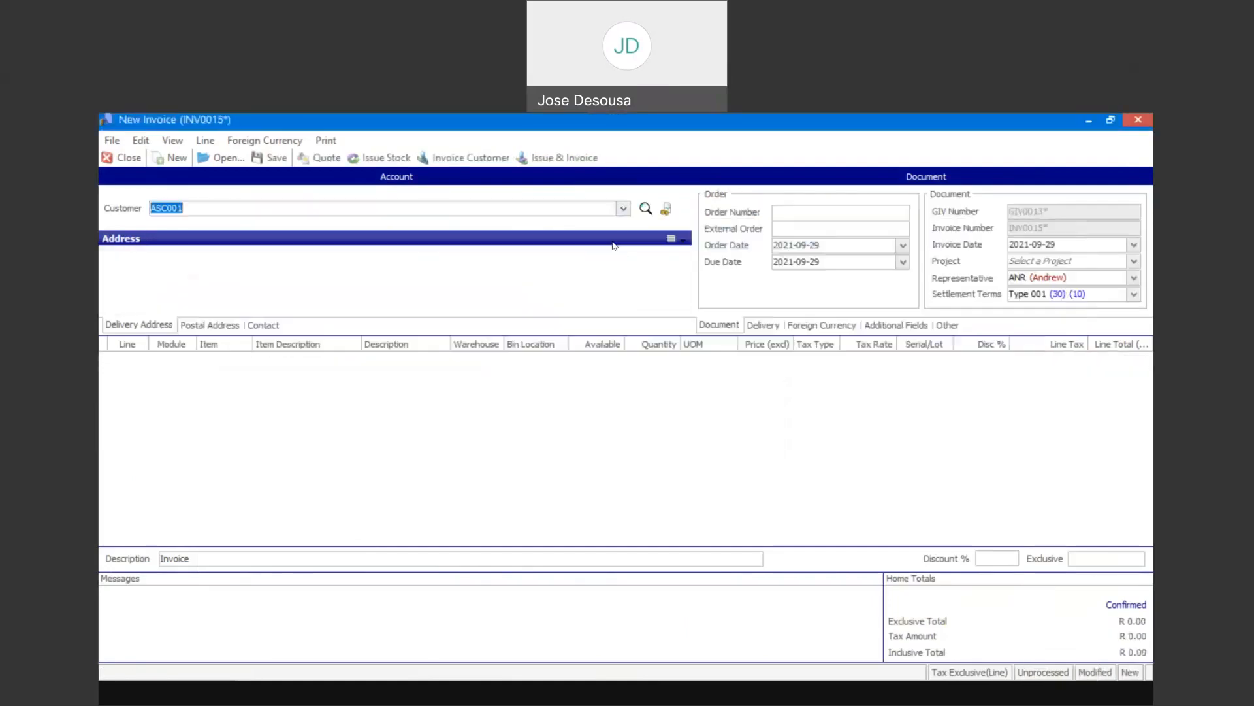
click(778, 325)
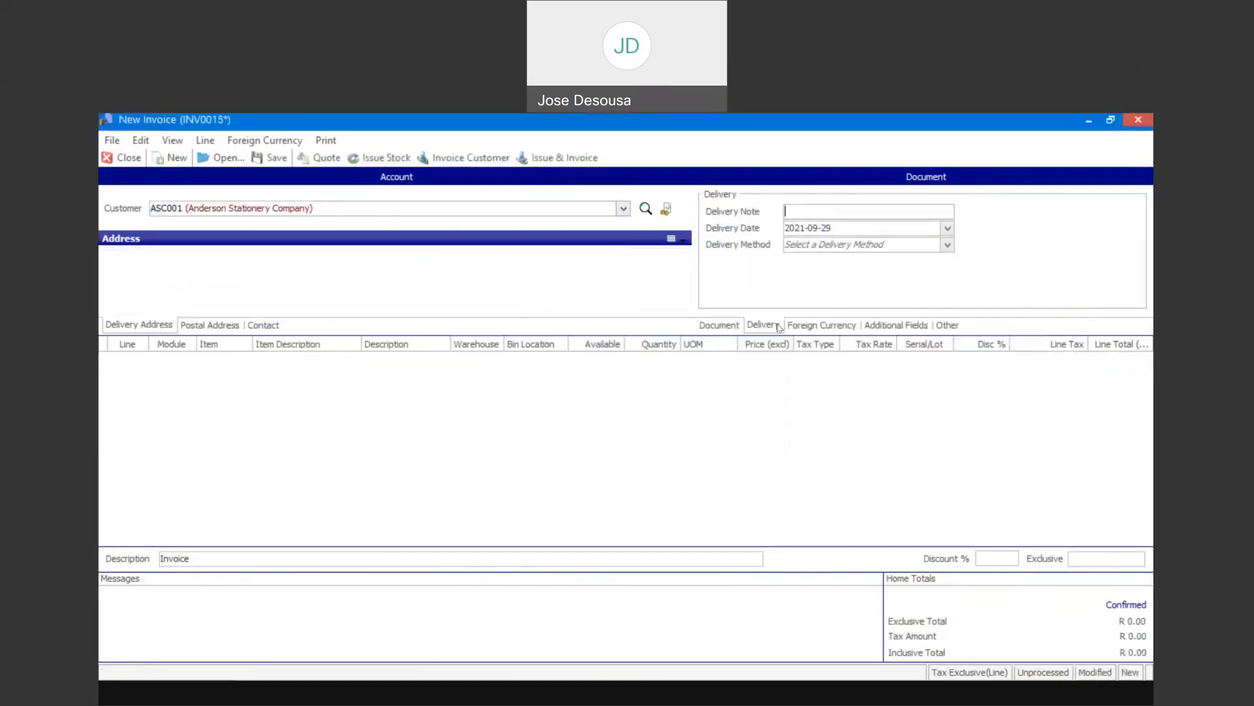
click(947, 245)
click(923, 273)
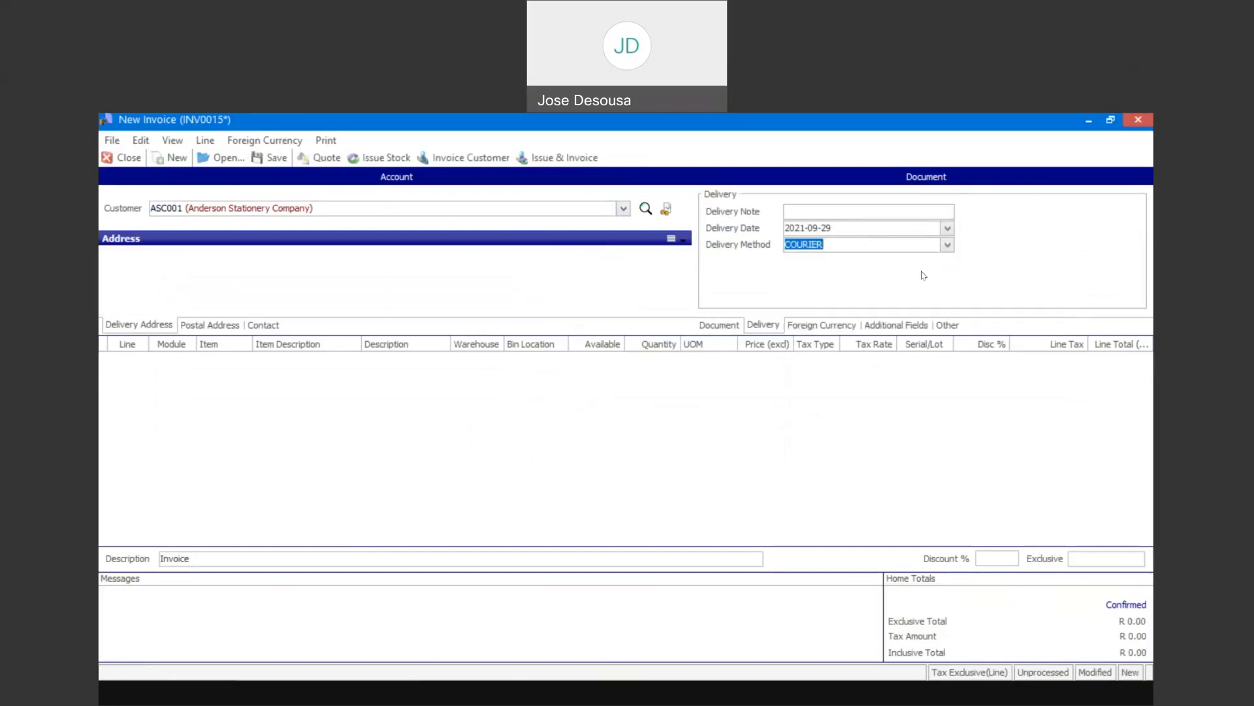
- Add an invoice line for item AAA001 from warehouse Mstr with quantity 1
click(155, 451)
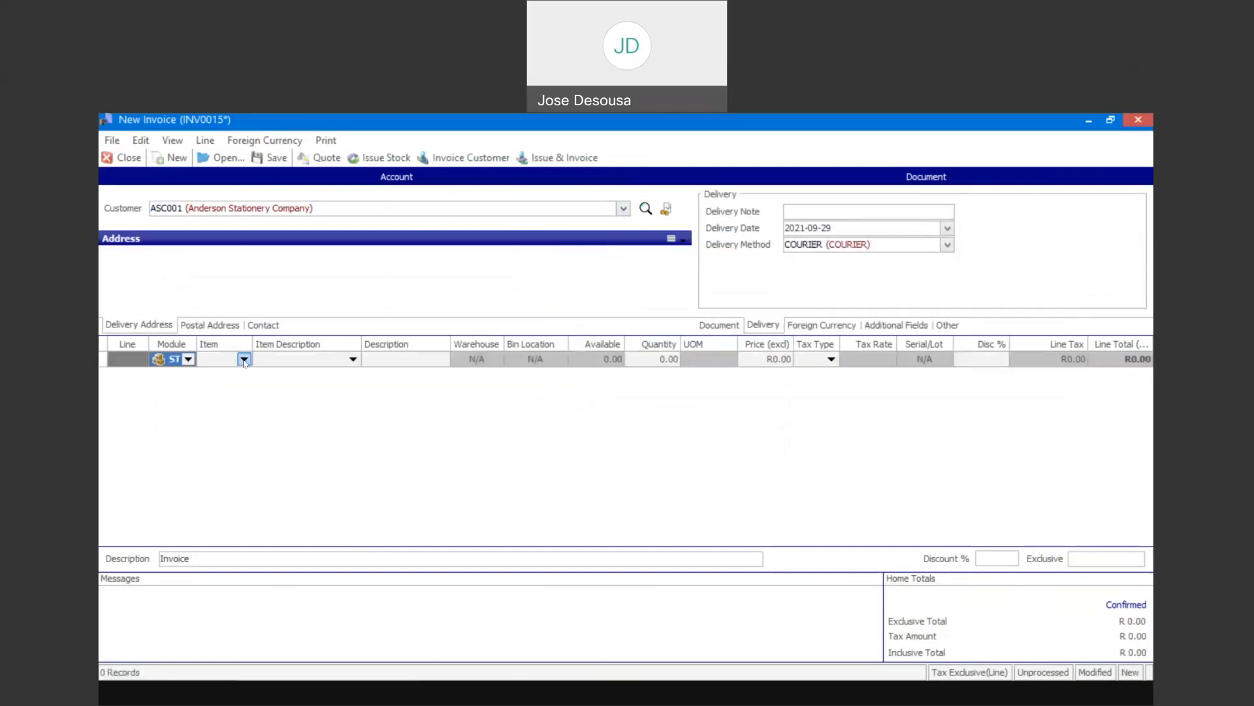
click(244, 359)
click(257, 410)
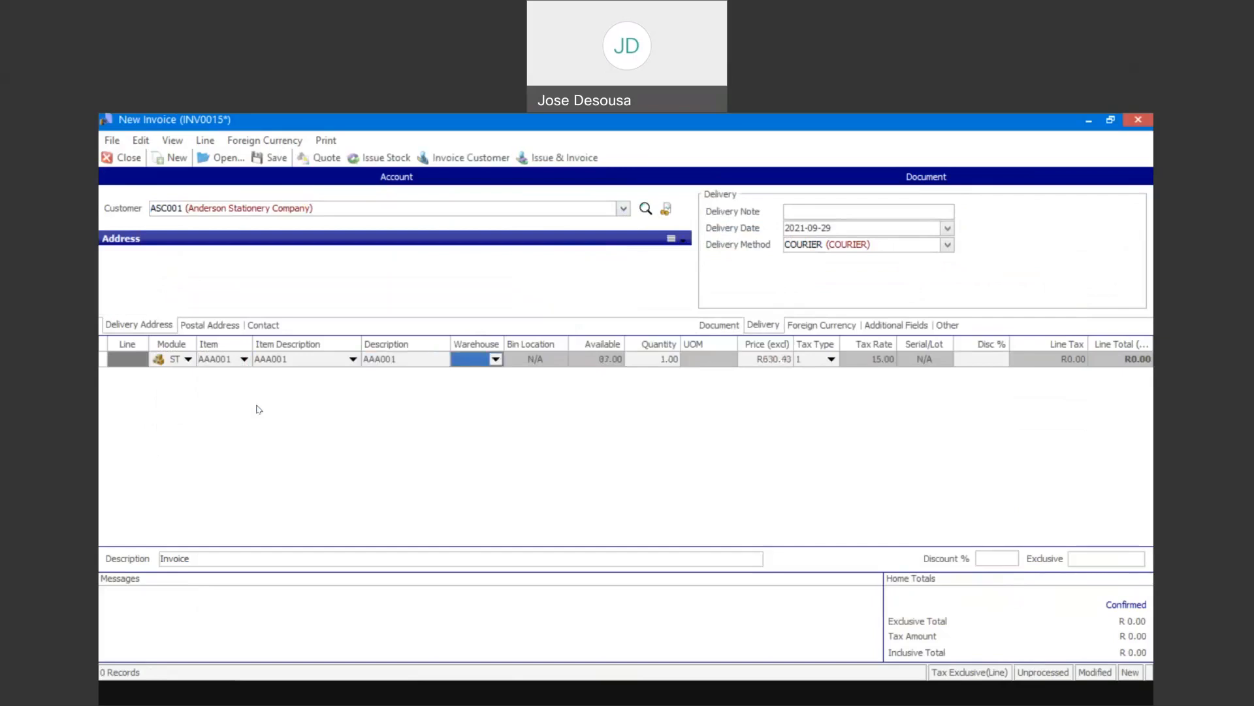
text(Mstr)
key(Tab)
key(Tab)
key(Tab)
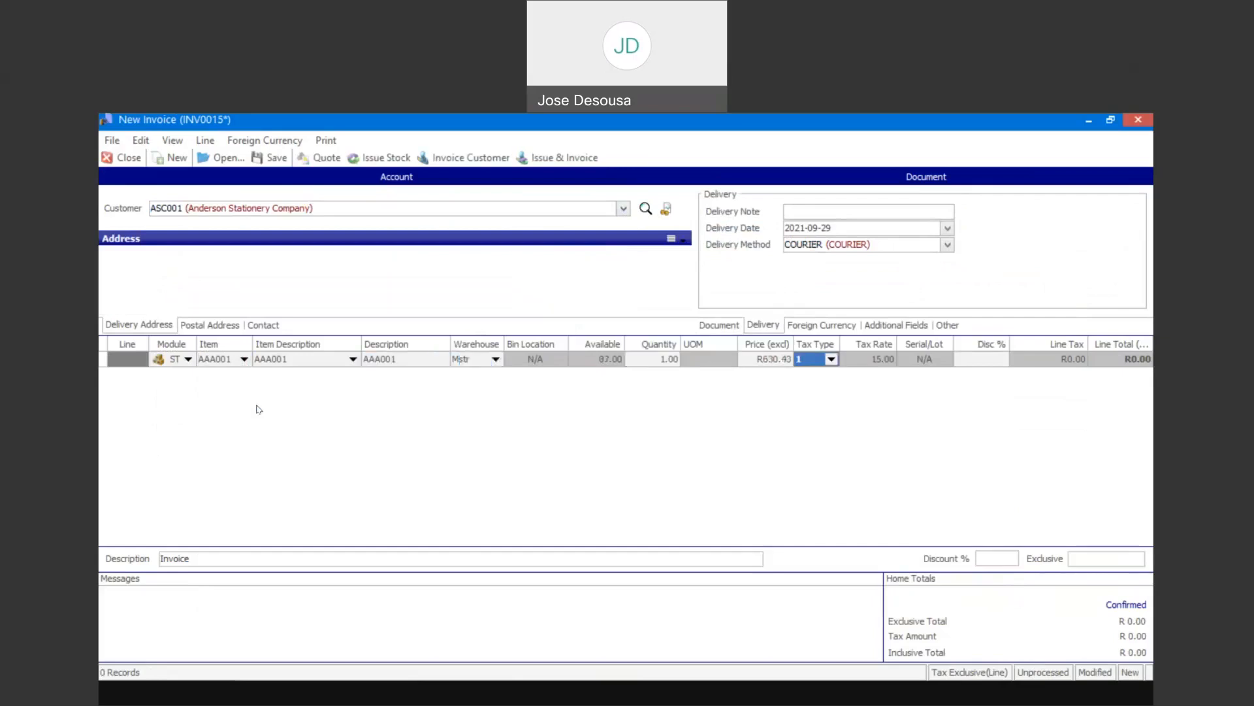
key(Tab)
key(Tab)
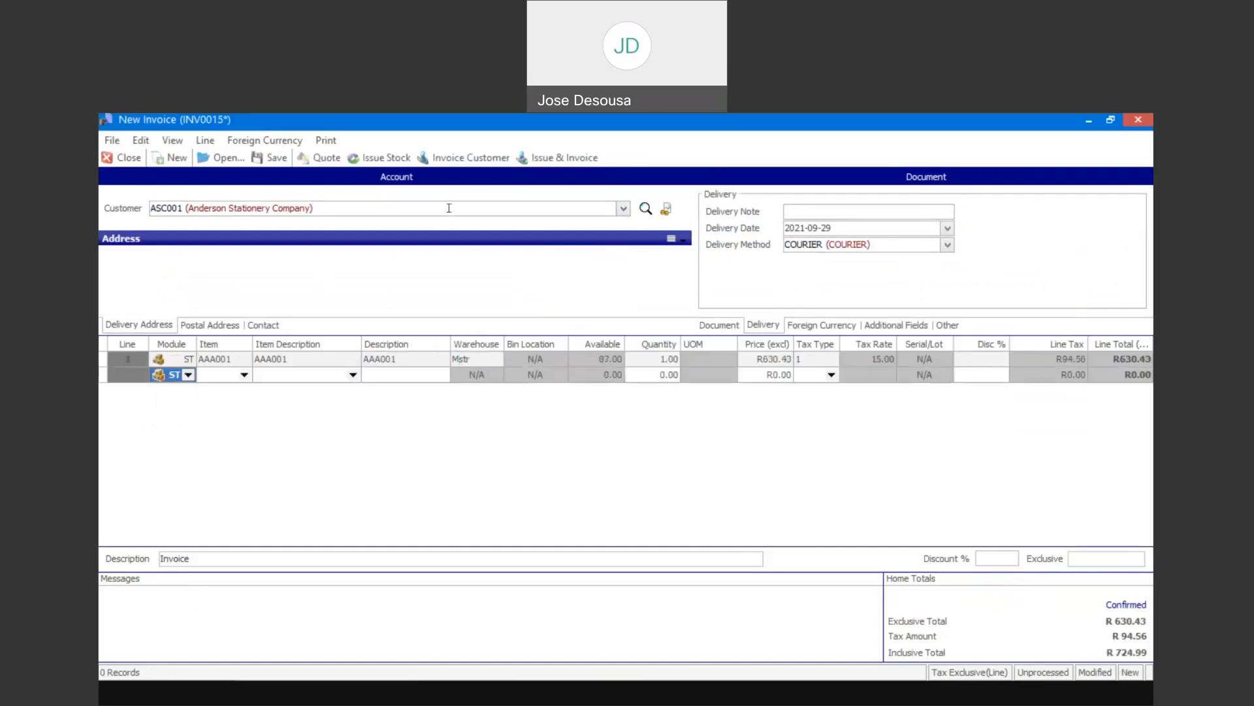
- Issue and invoice the document for item AAA001, ignoring the account terms warning and declining to print it
click(556, 157)
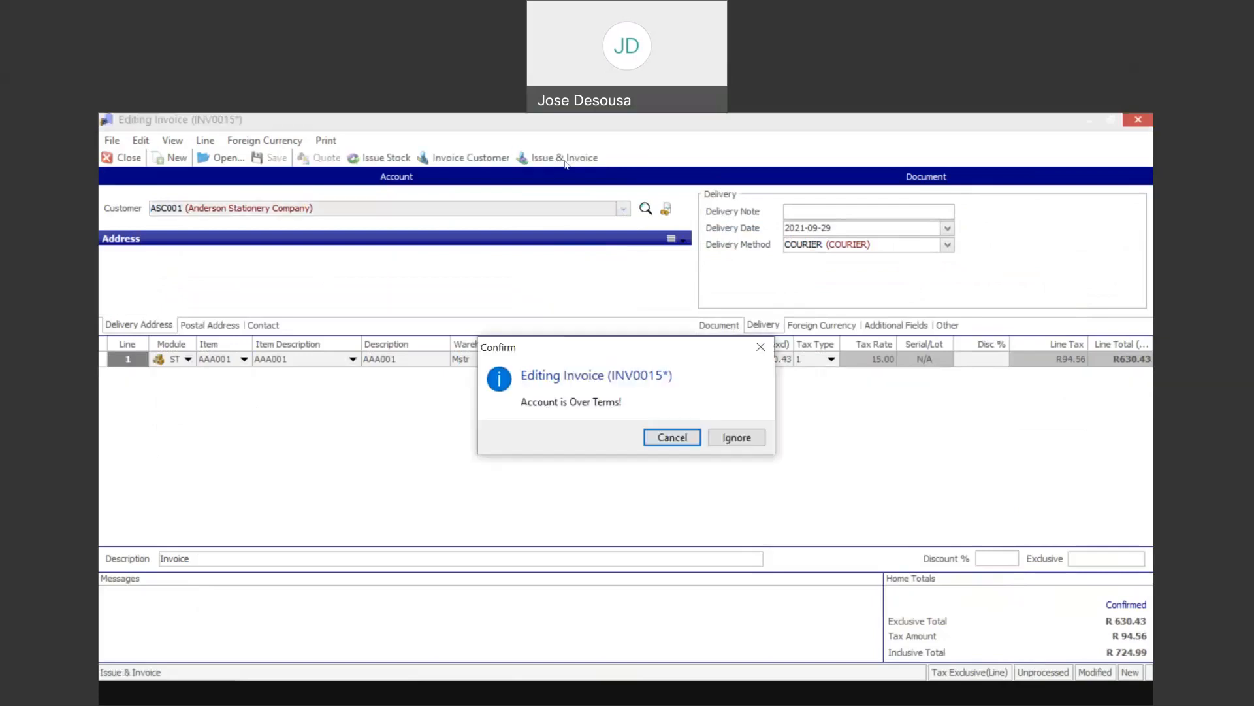
click(719, 436)
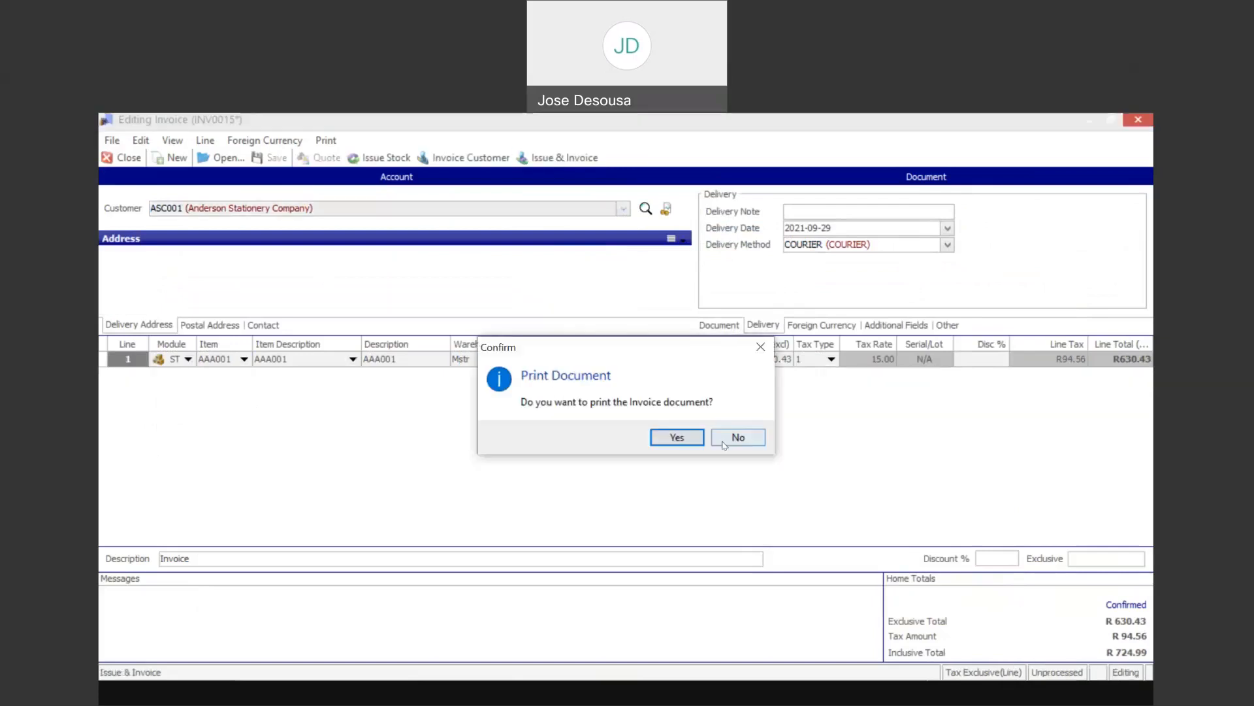
click(723, 436)
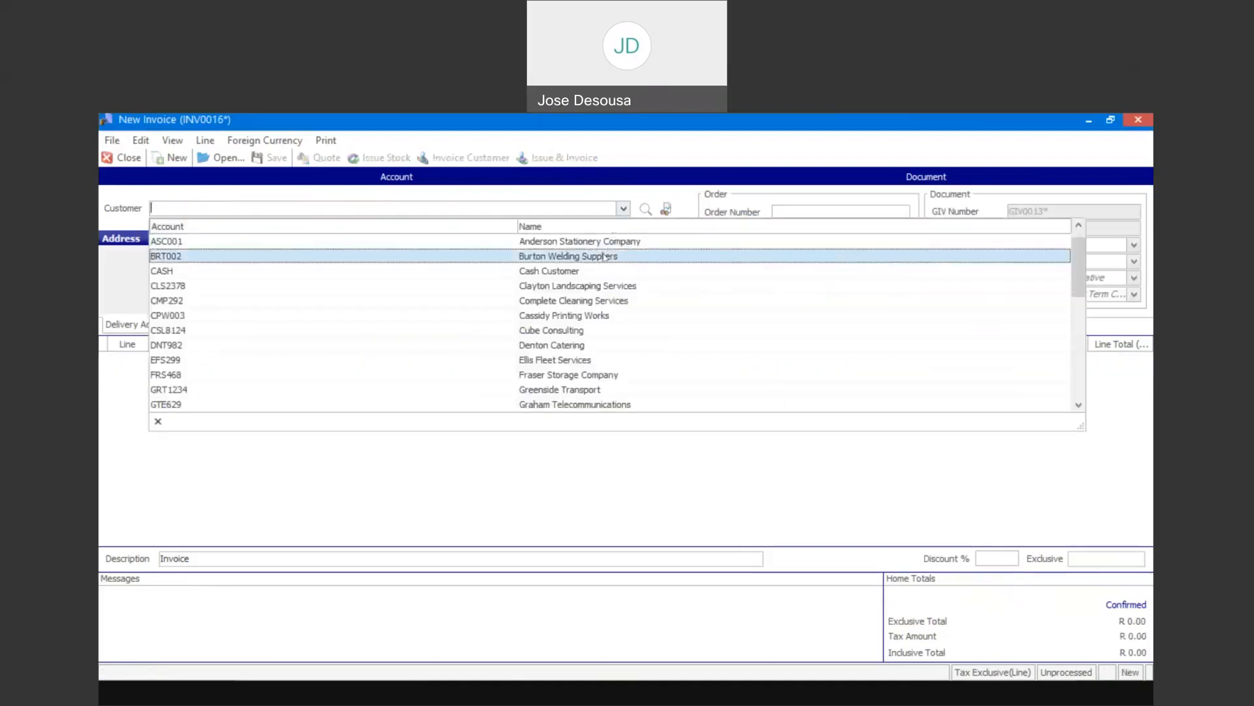
- Select Burton Welding Suppliers as customer on the next invoice and set its delivery method to COURIER
click(605, 256)
click(762, 325)
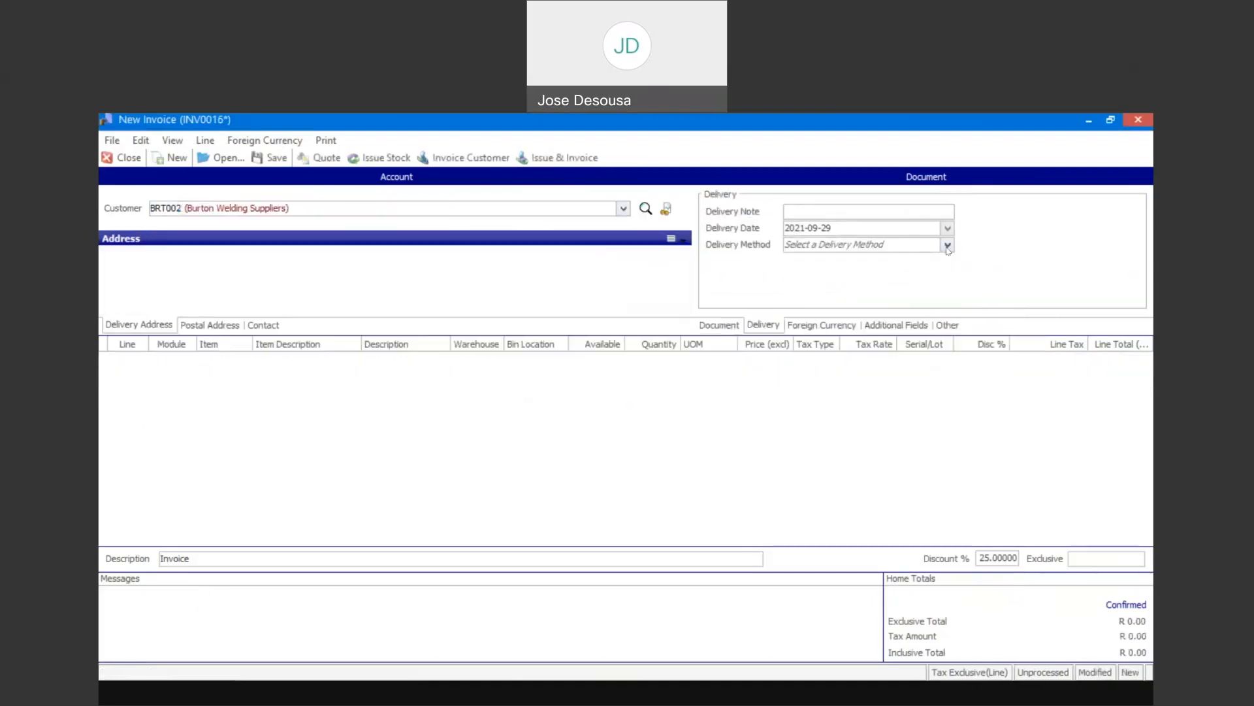
click(948, 245)
click(907, 276)
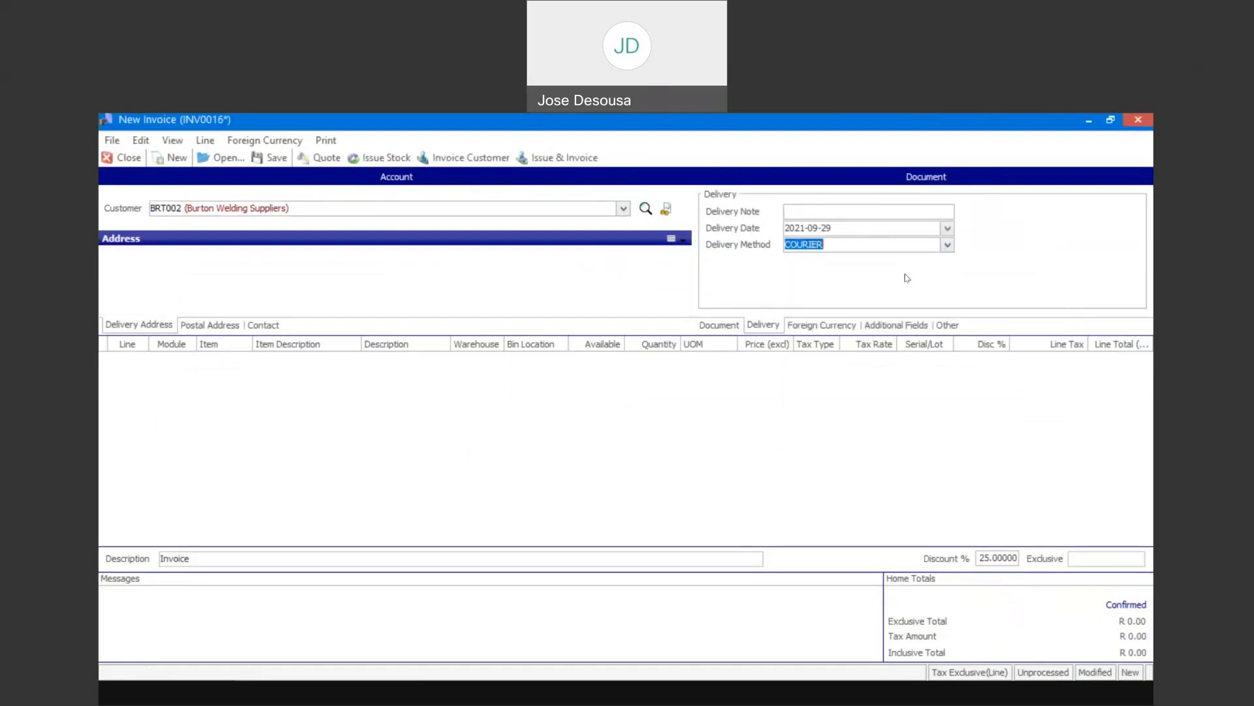
- Add an invoice line for item AN001 with quantity 1 and an exclusive price of R899.00
click(400, 358)
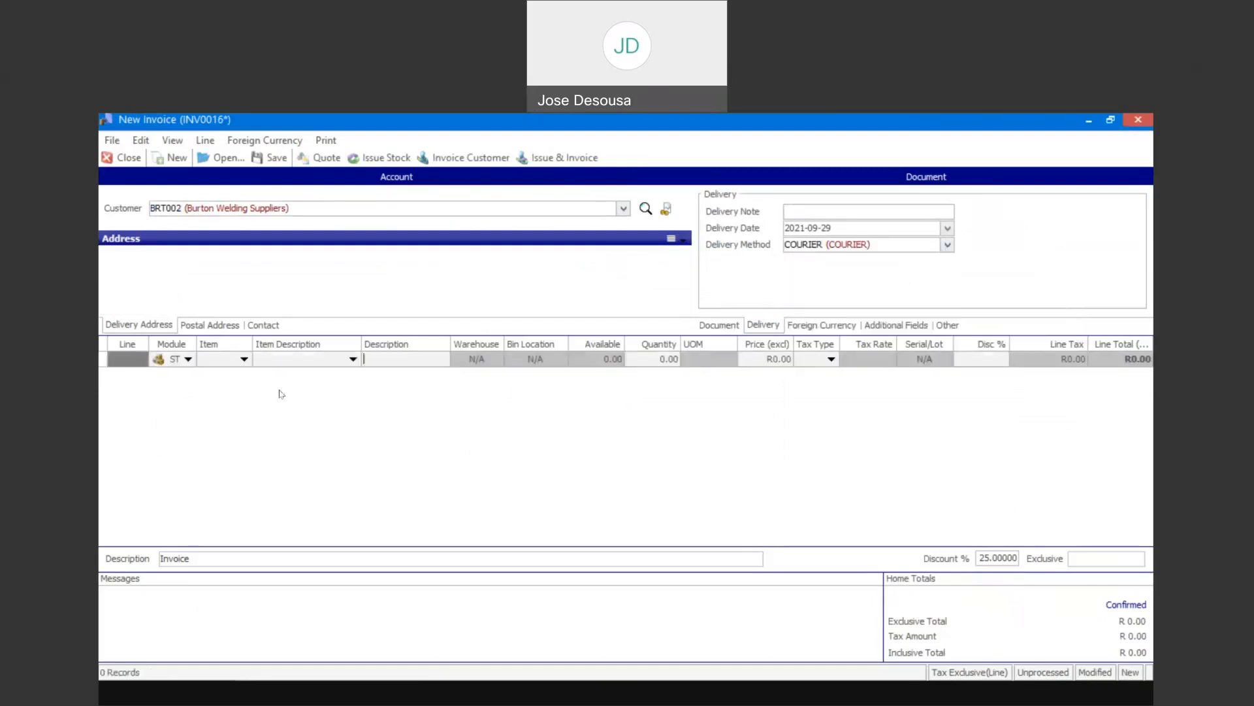
click(244, 360)
click(256, 423)
key(Tab)
key(Tab)
text(899)
key(Tab)
key(Return)
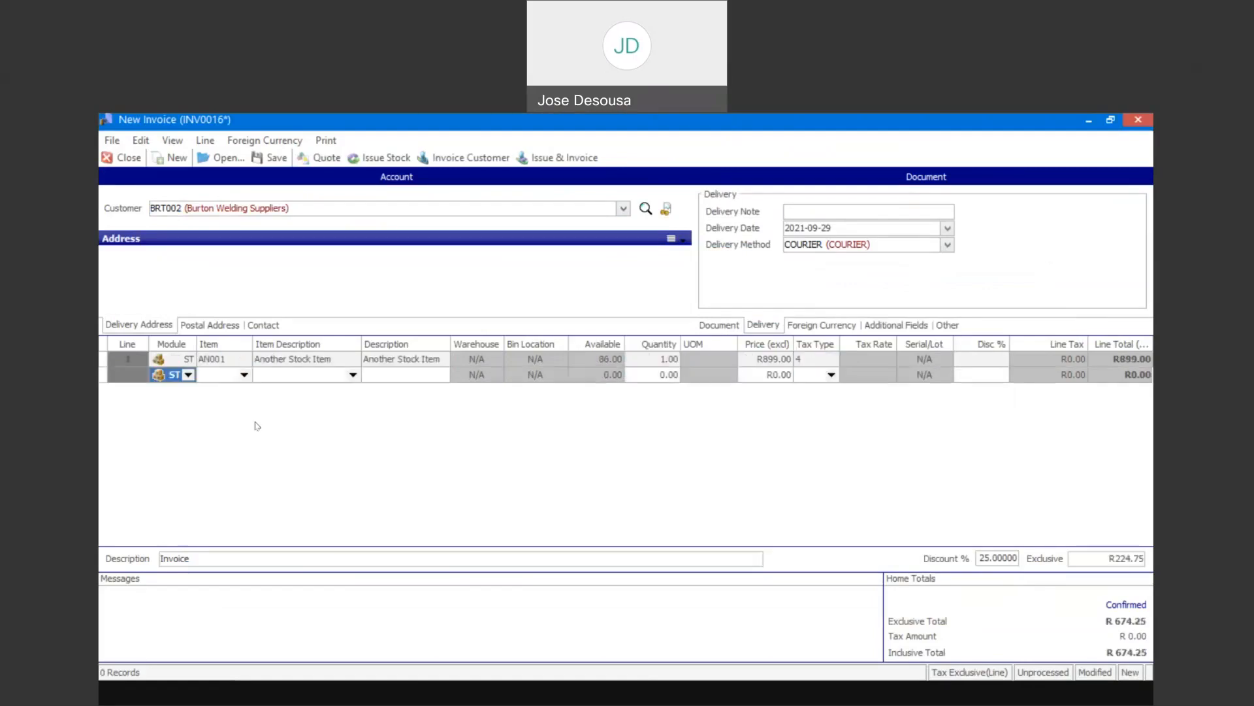
- Issue and invoice the Burton Welding Suppliers document without printing it, and close the invoice window
click(559, 158)
click(727, 437)
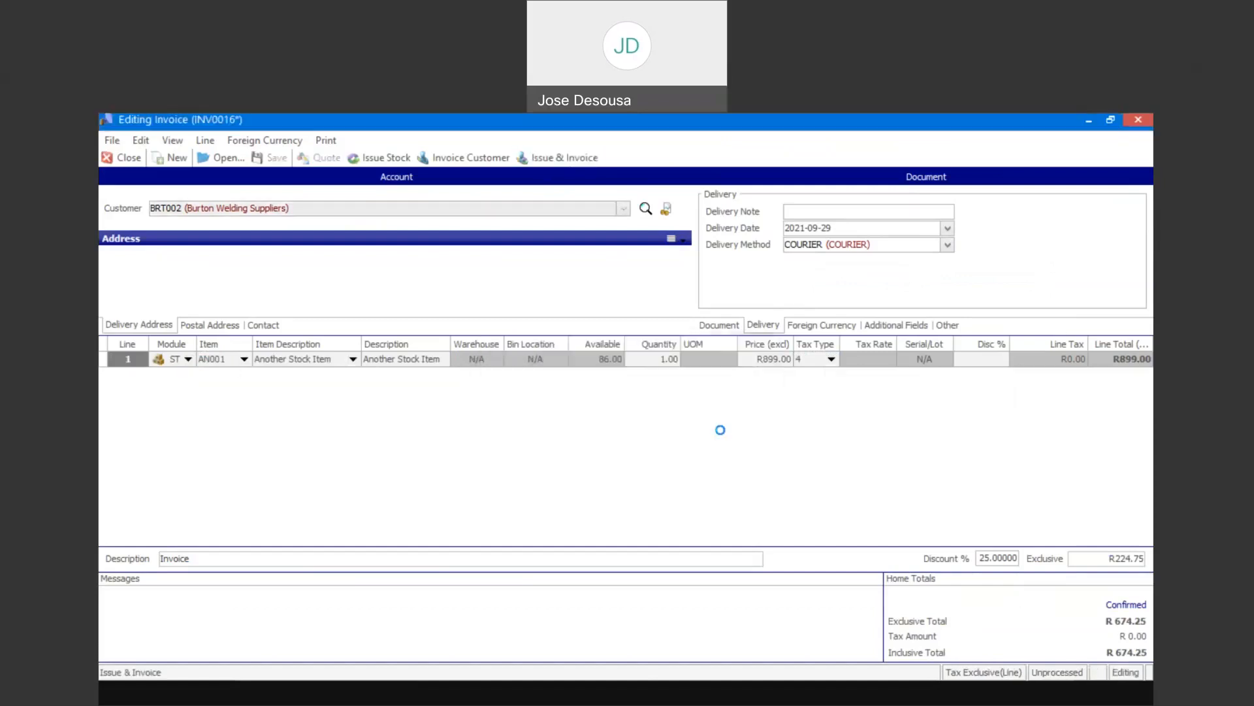
click(737, 437)
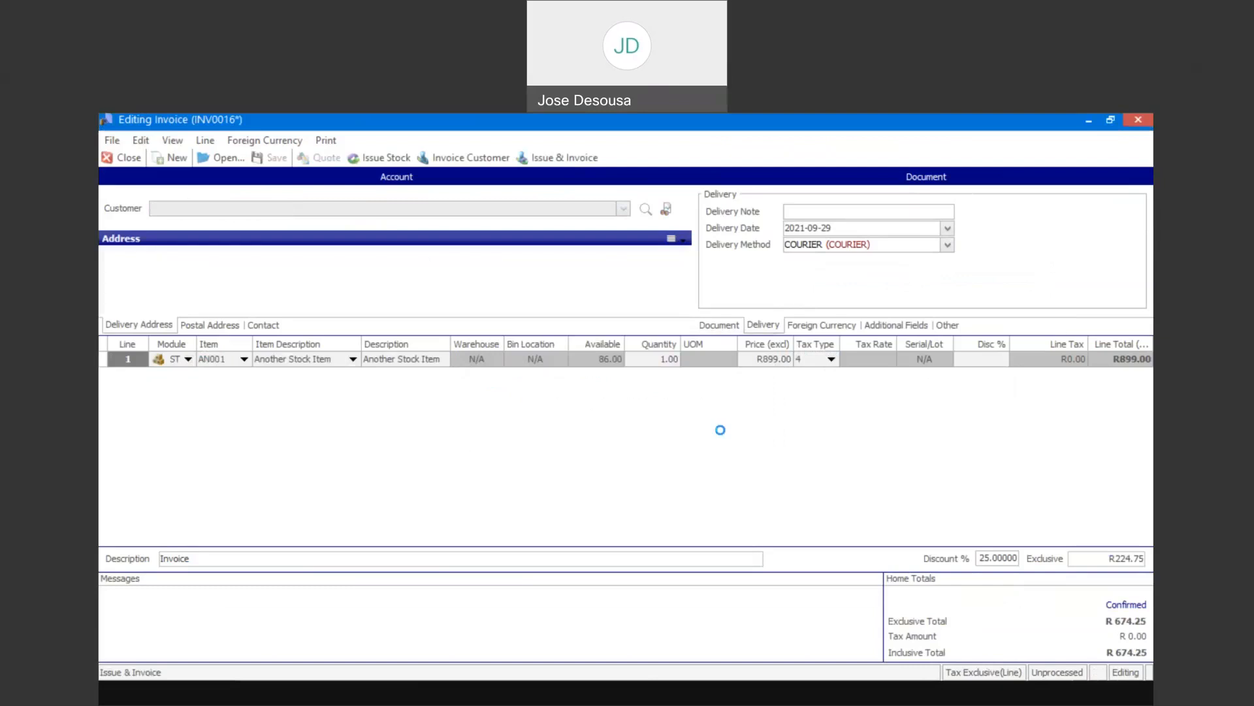
click(136, 159)
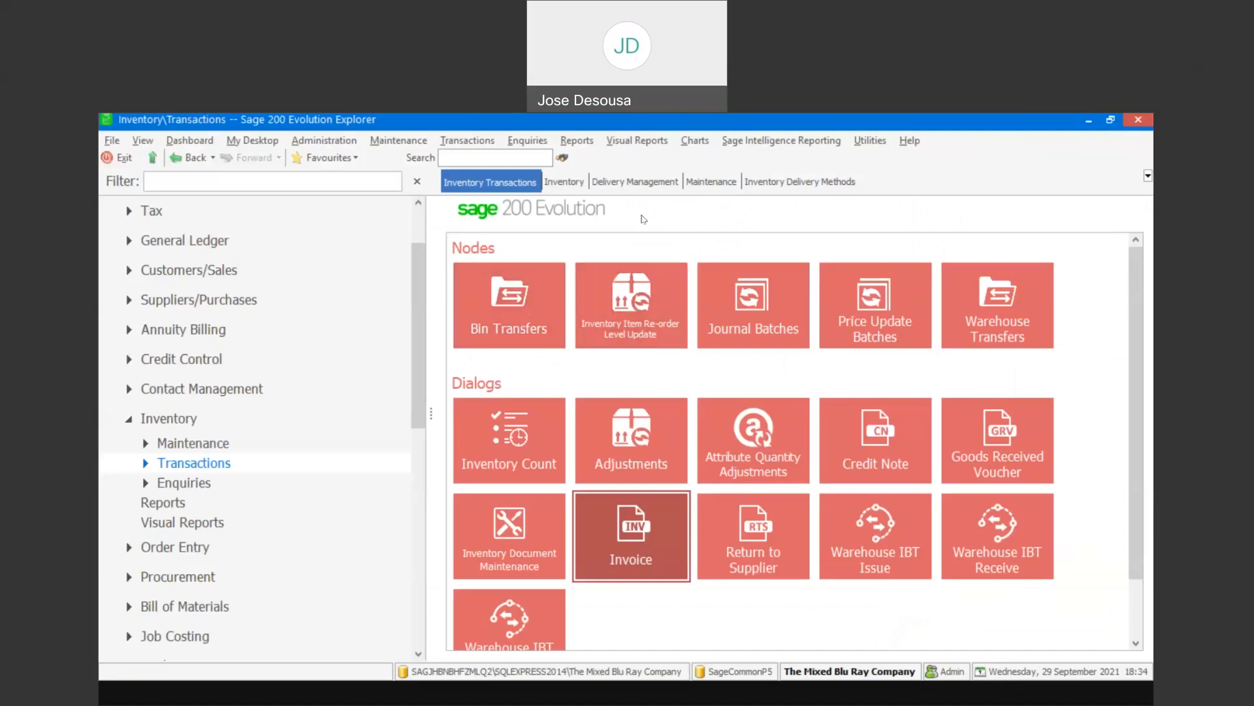
- Open Delivery Transactions in Delivery Management and find the outstanding deliveries dated 2021-09-29
click(645, 180)
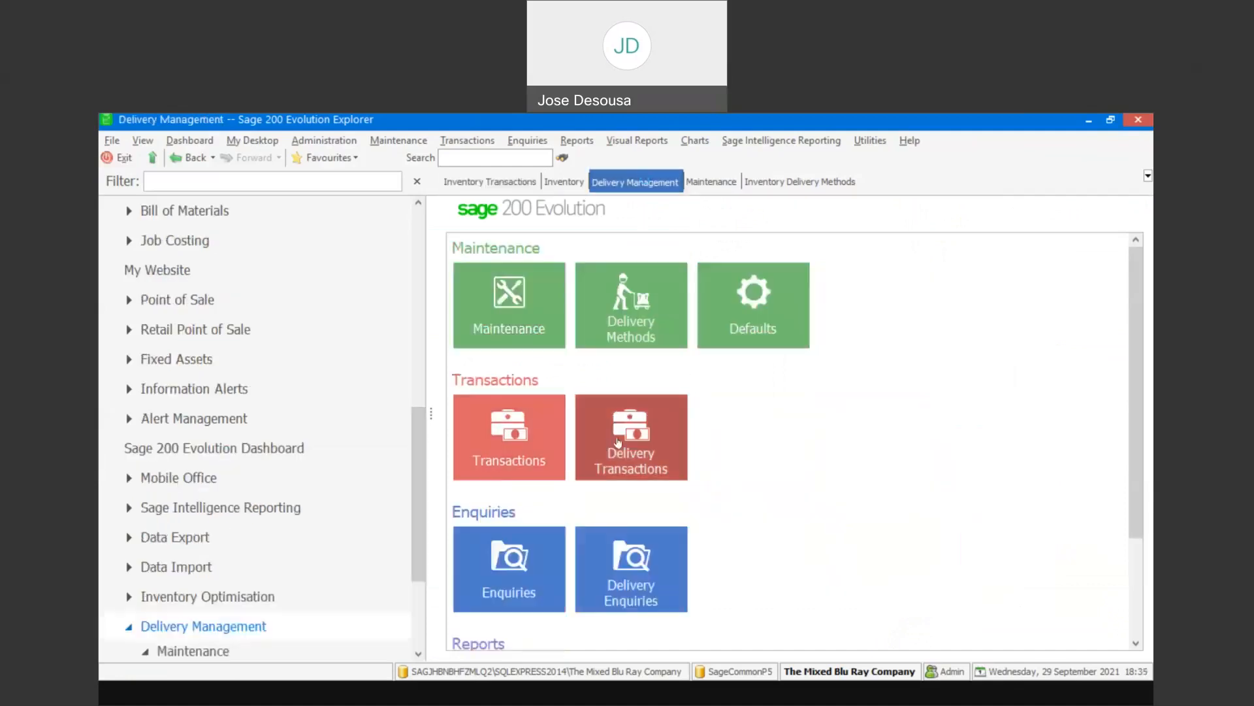
click(642, 426)
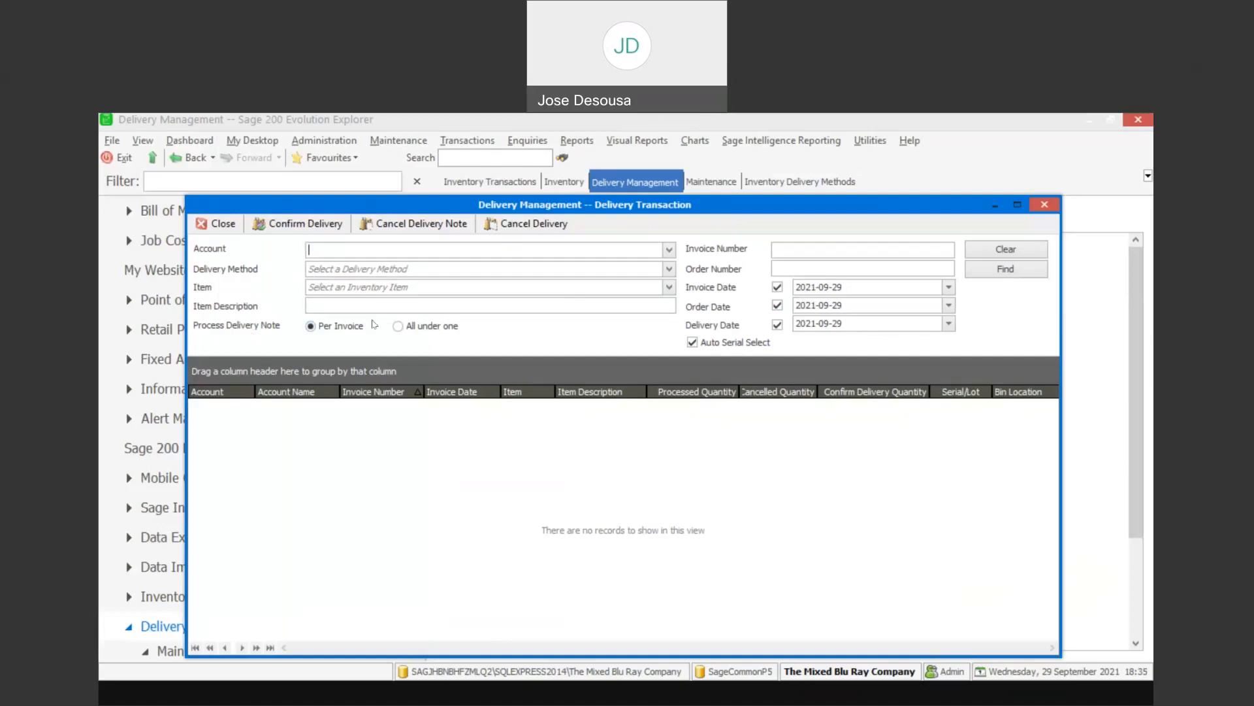
click(996, 273)
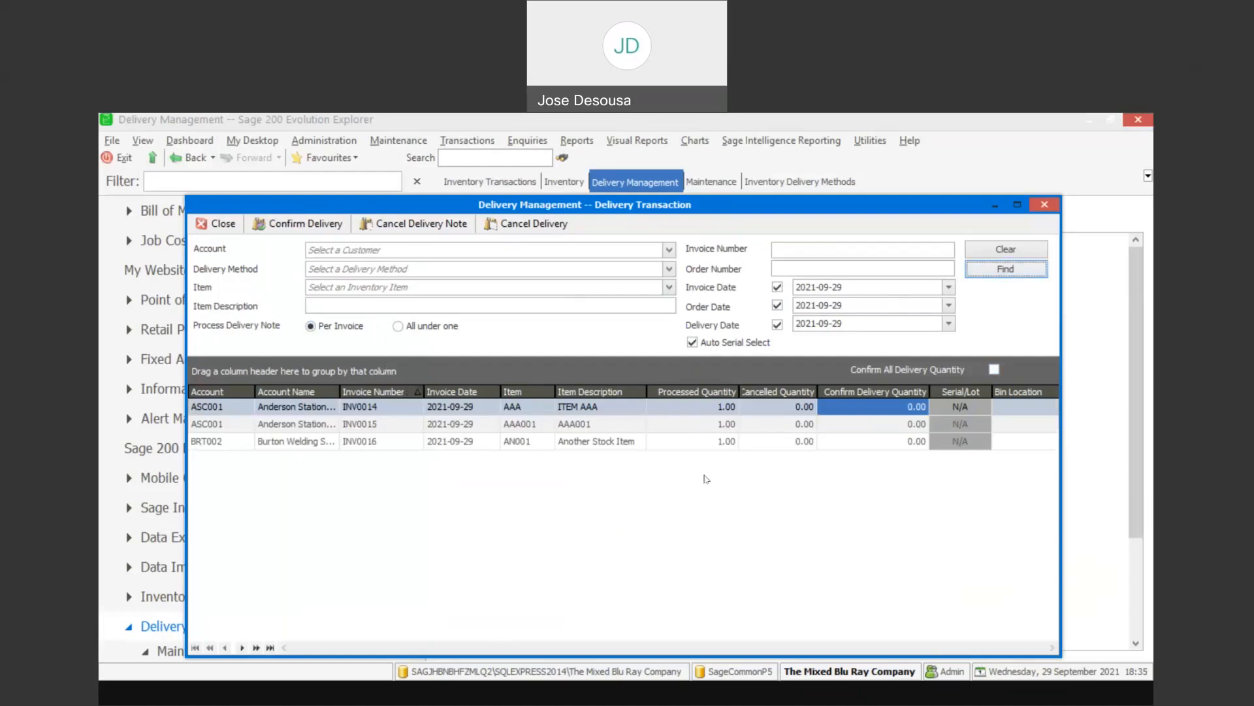
- Set the confirm delivery quantity to 1 for items AAA, AAA001 and AN001
click(848, 406)
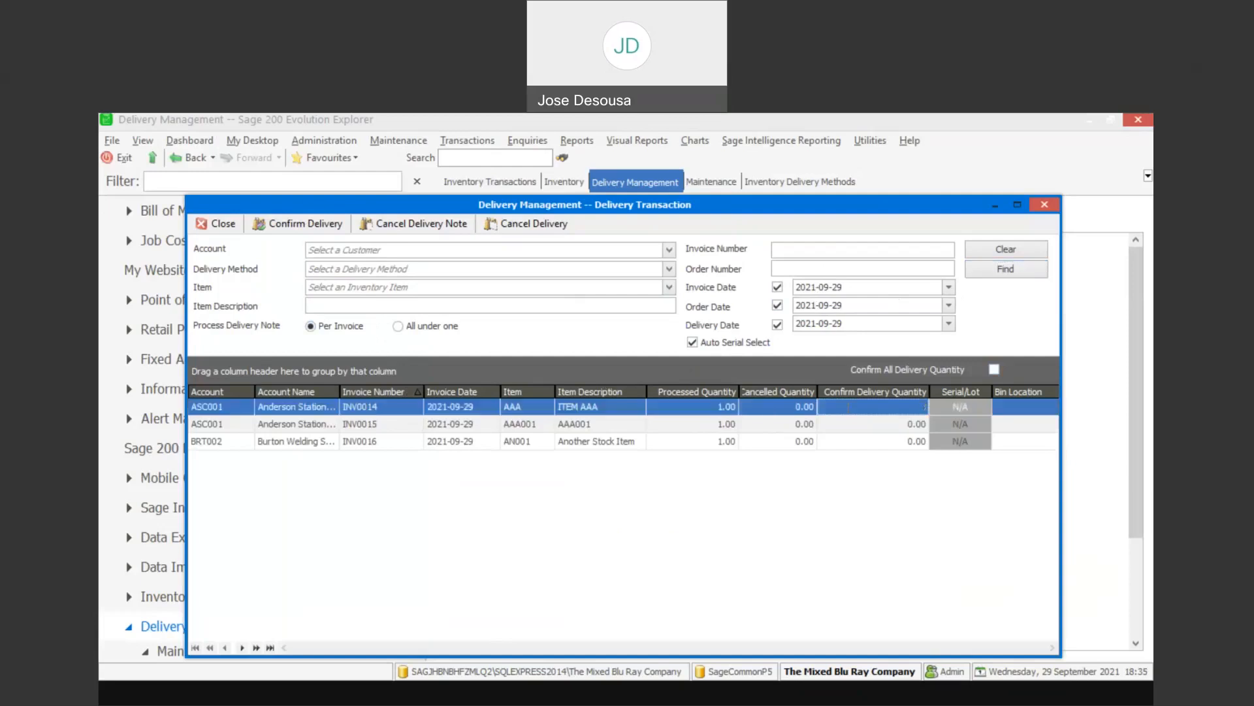
text(1)
click(878, 424)
key(BackSpace)
click(905, 442)
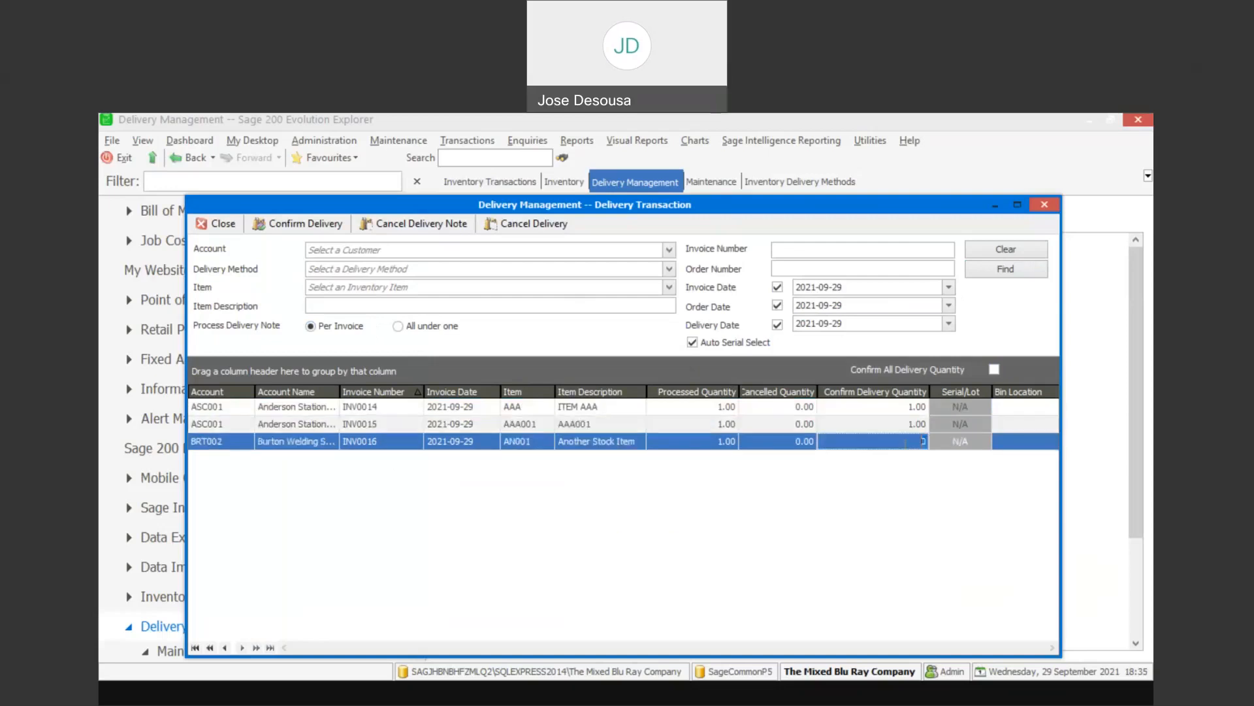
key(BackSpace)
- Confirm the deliveries with one delivery note per invoice, and print the notes to the preview to review them
click(308, 224)
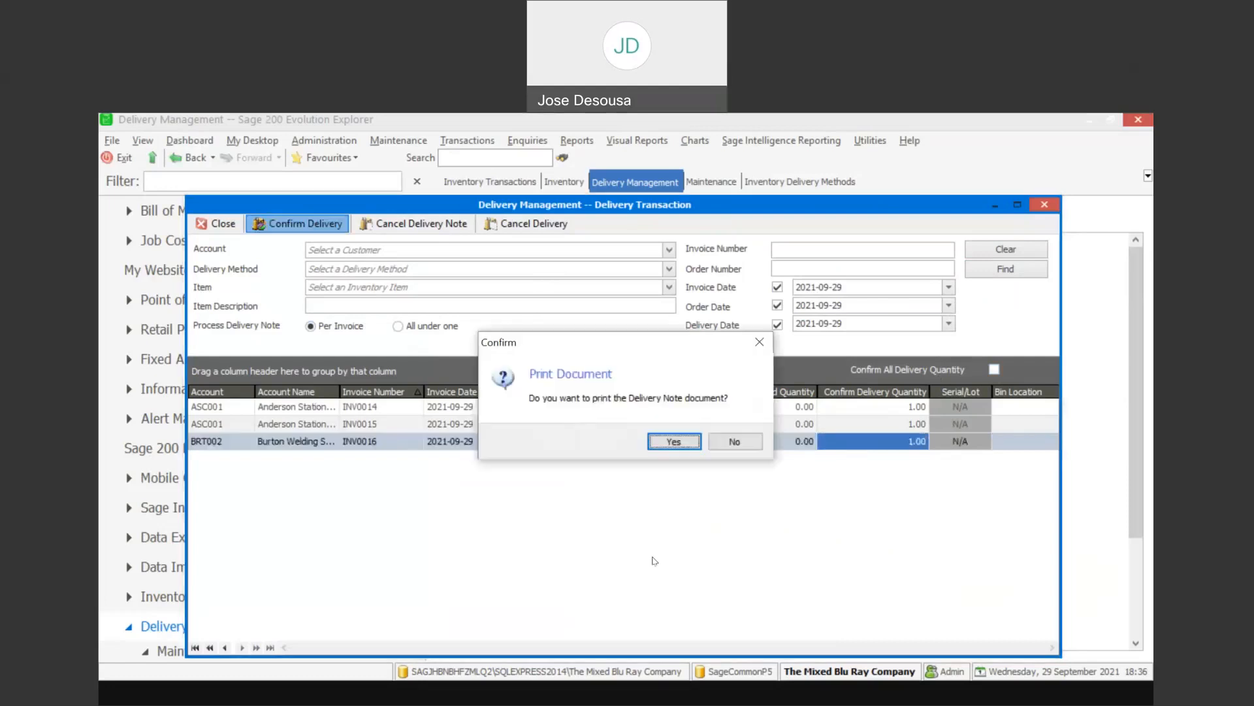
click(675, 442)
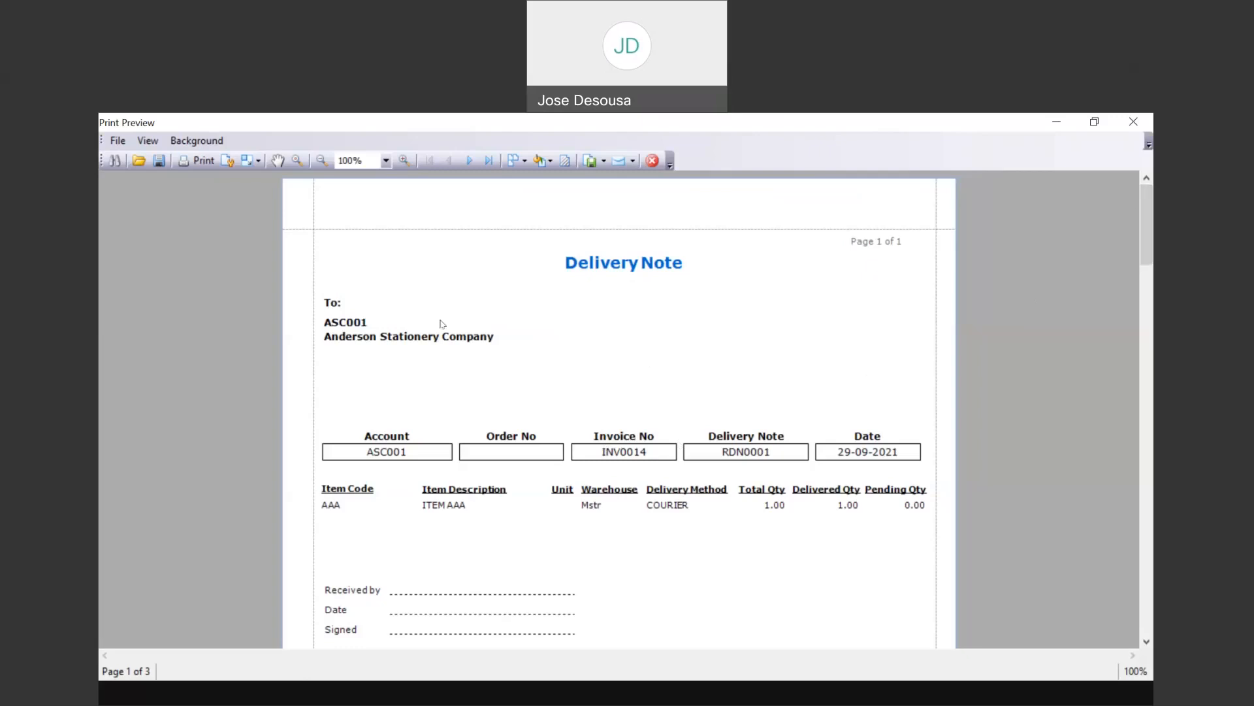
drag(1151, 209, 1152, 363)
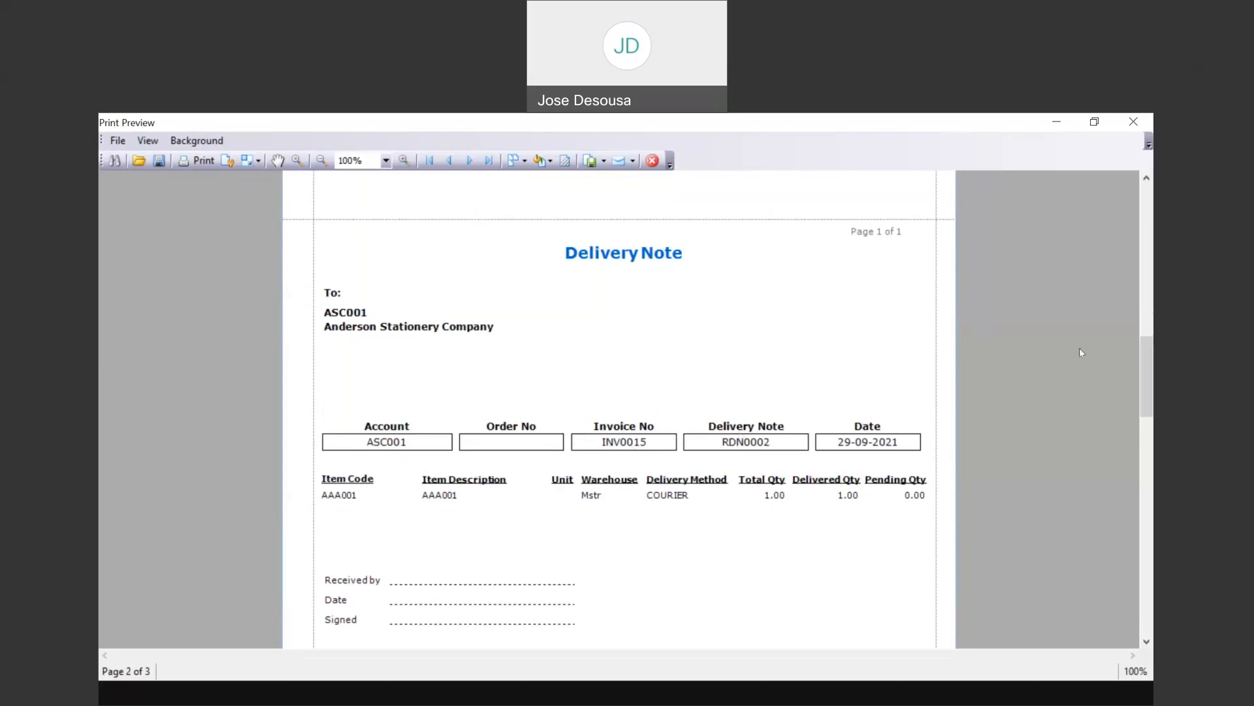
drag(1147, 349, 1148, 499)
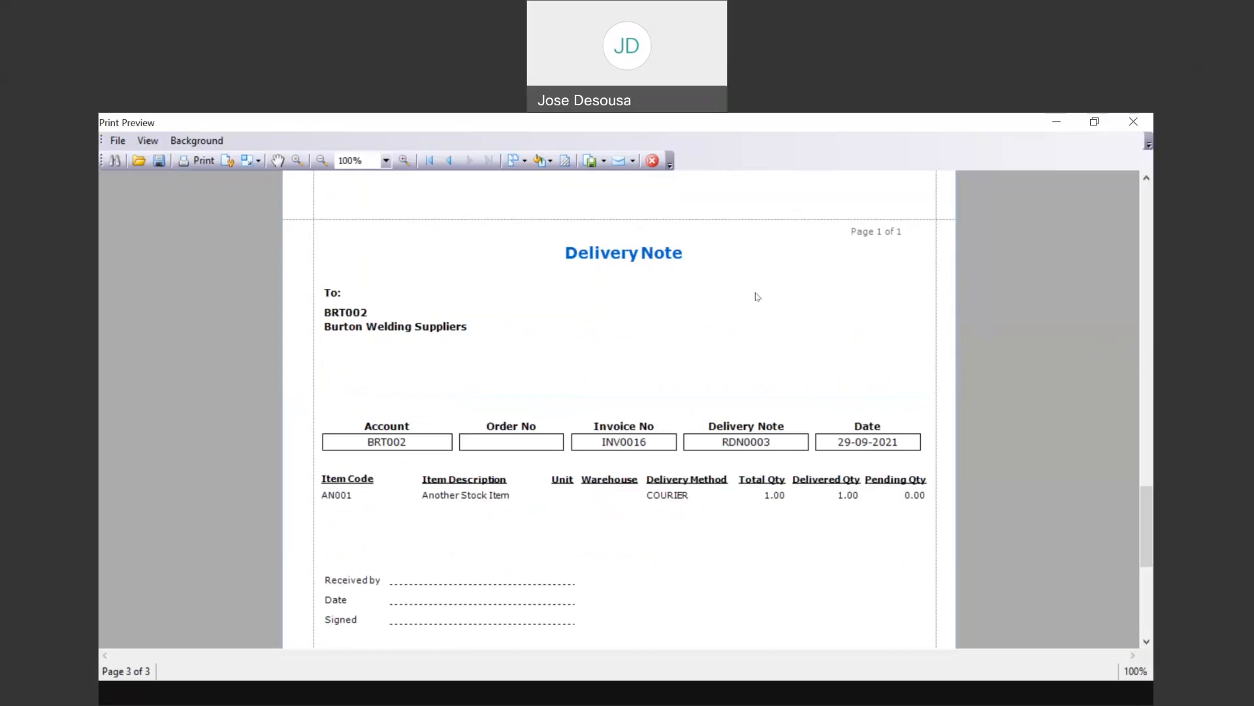
drag(1146, 503, 1144, 190)
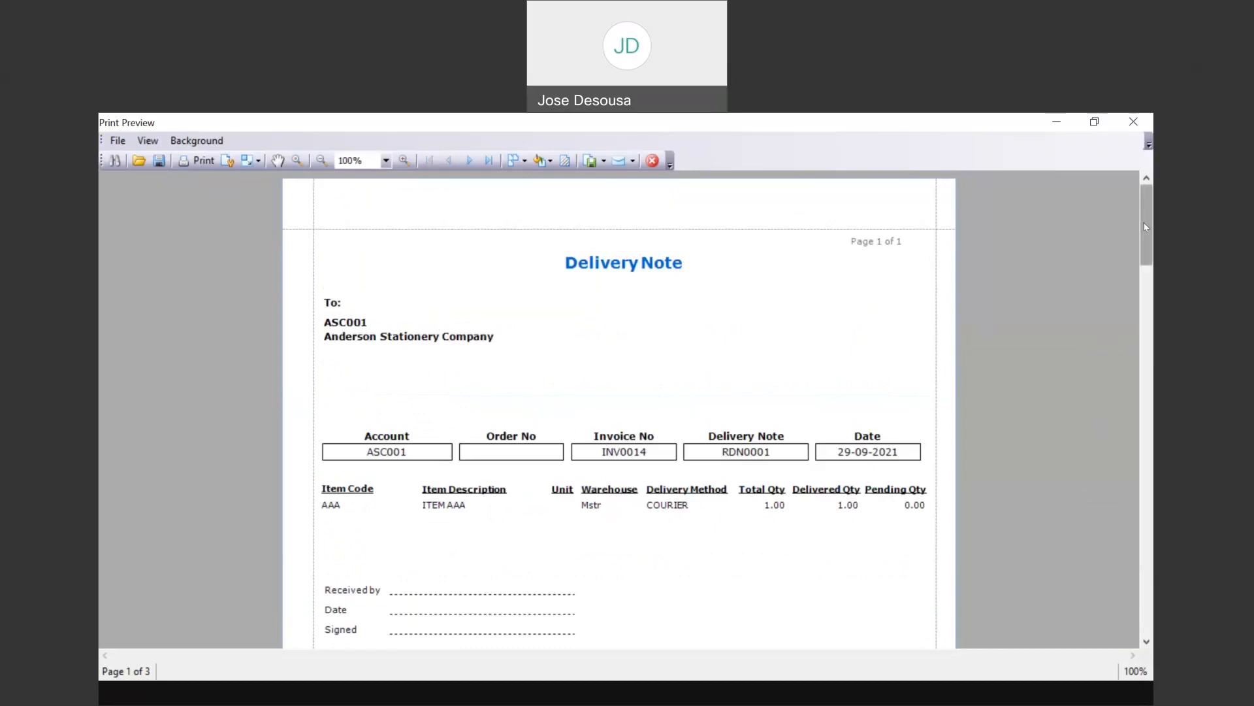
drag(1146, 227, 1145, 229)
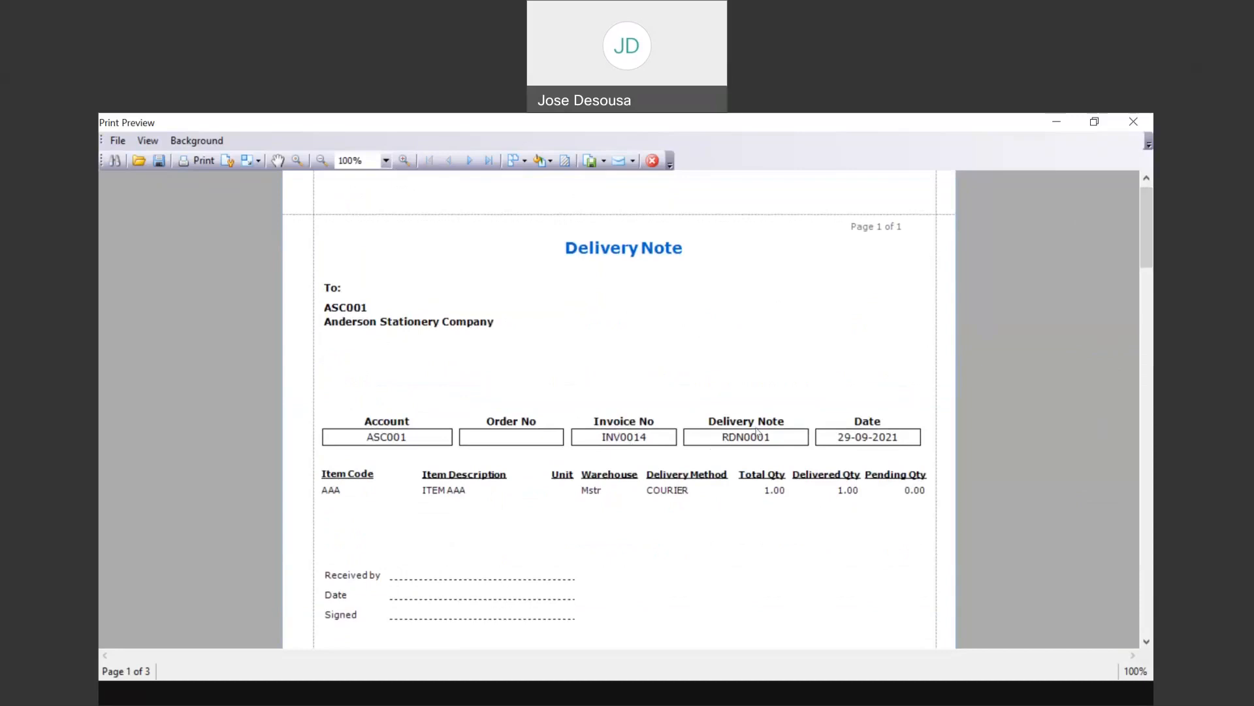
drag(1147, 248, 1151, 408)
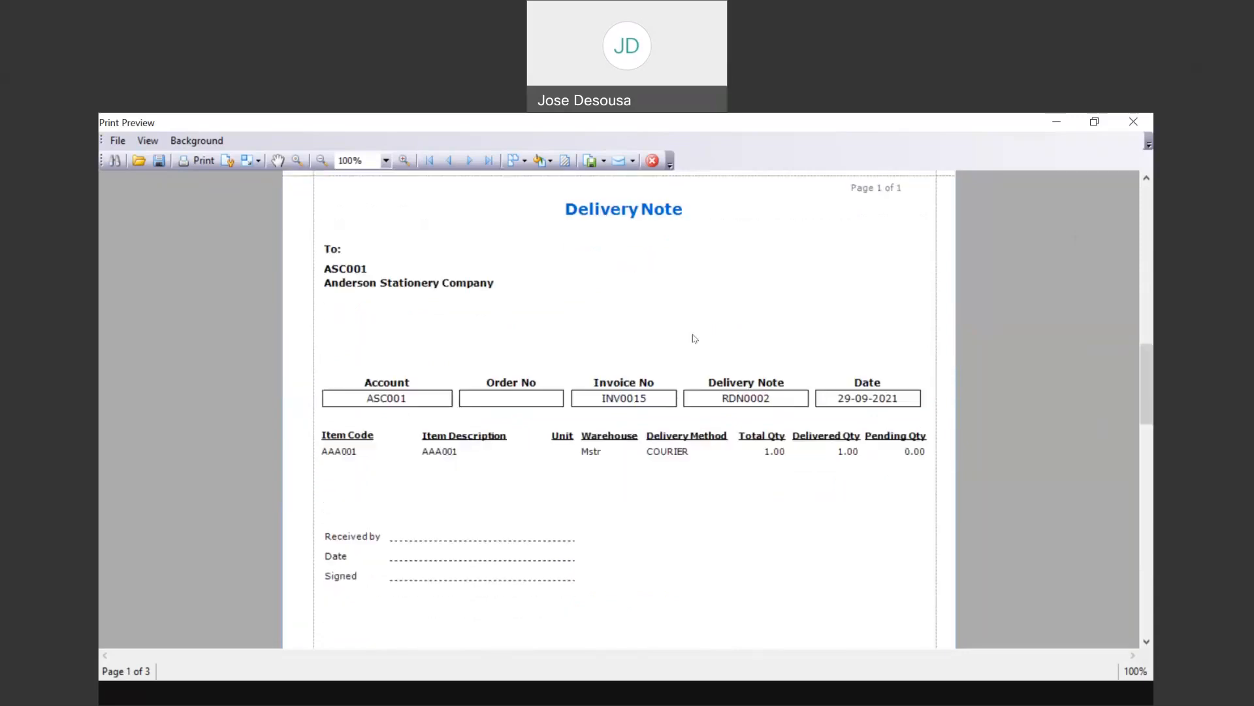
click(653, 160)
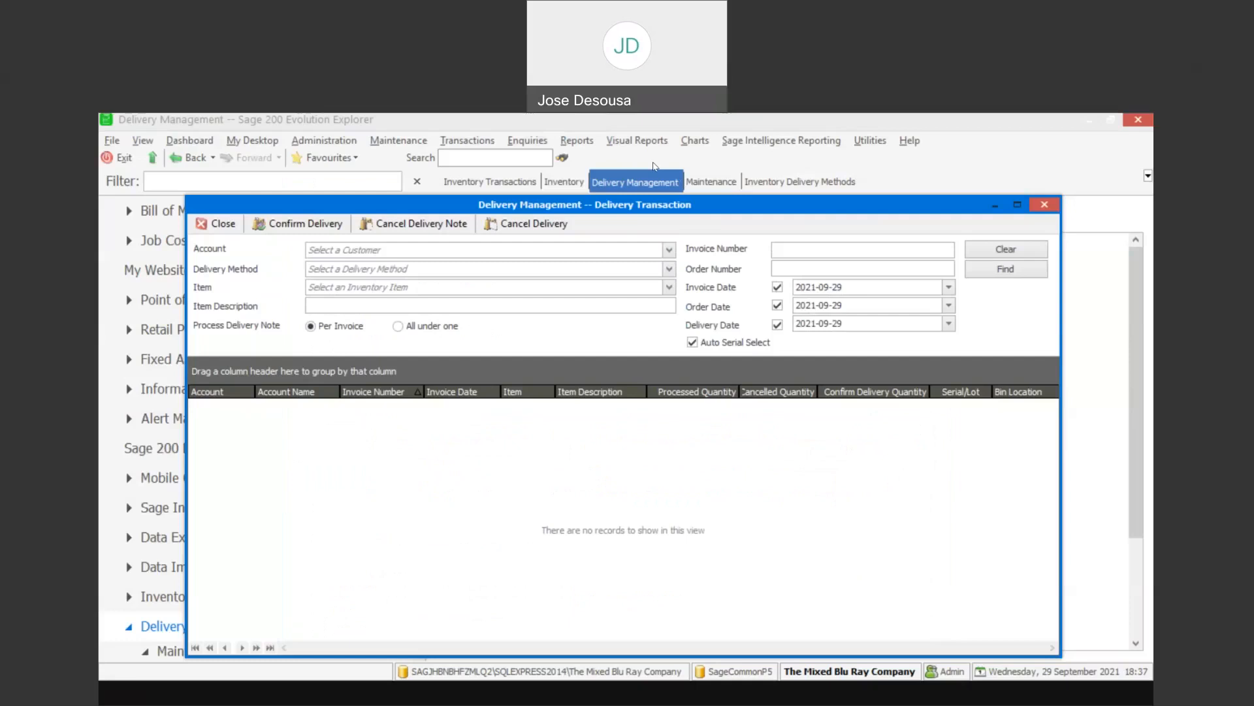
click(226, 230)
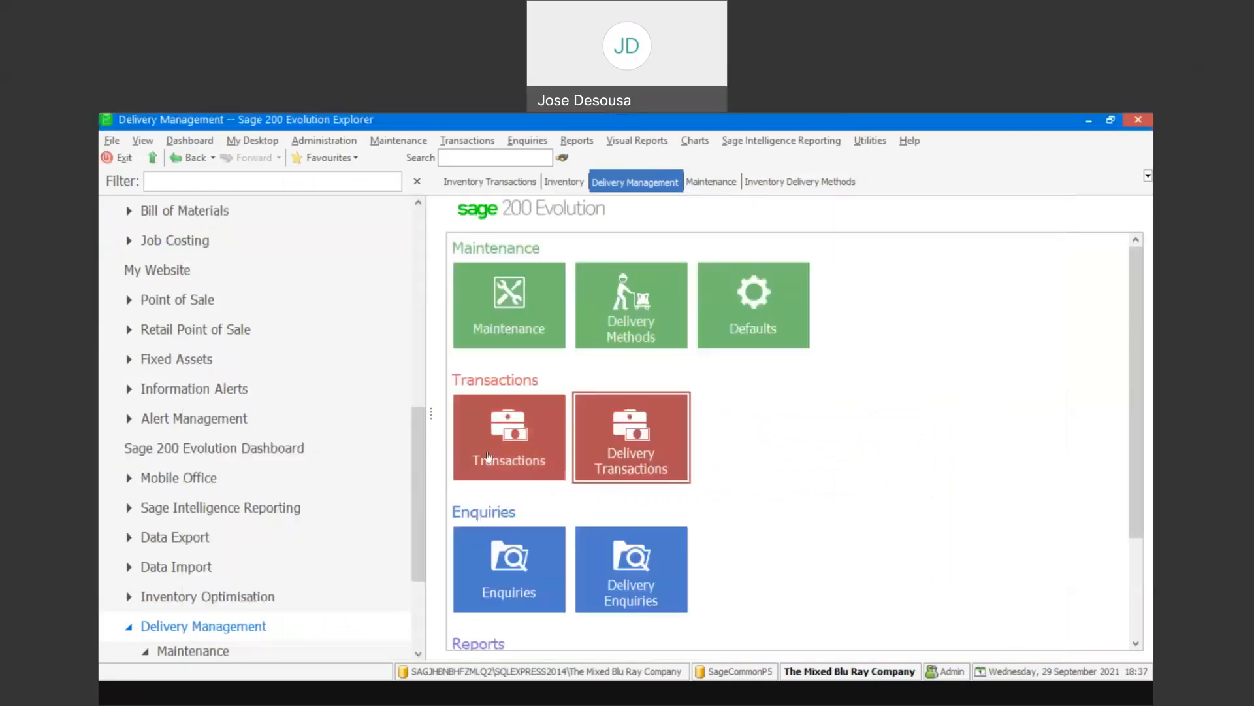
- Start a new inventory invoice for Clayton Landscaping Services and set its delivery method to RAIL
click(540, 181)
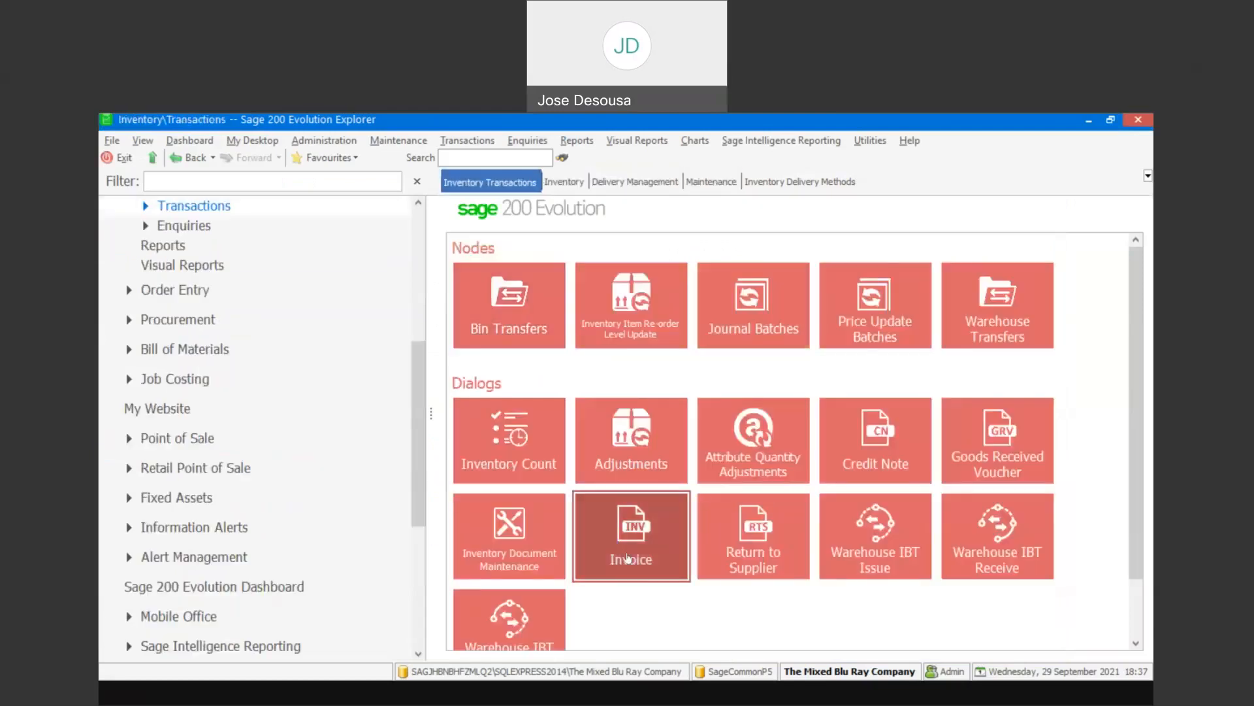
click(628, 557)
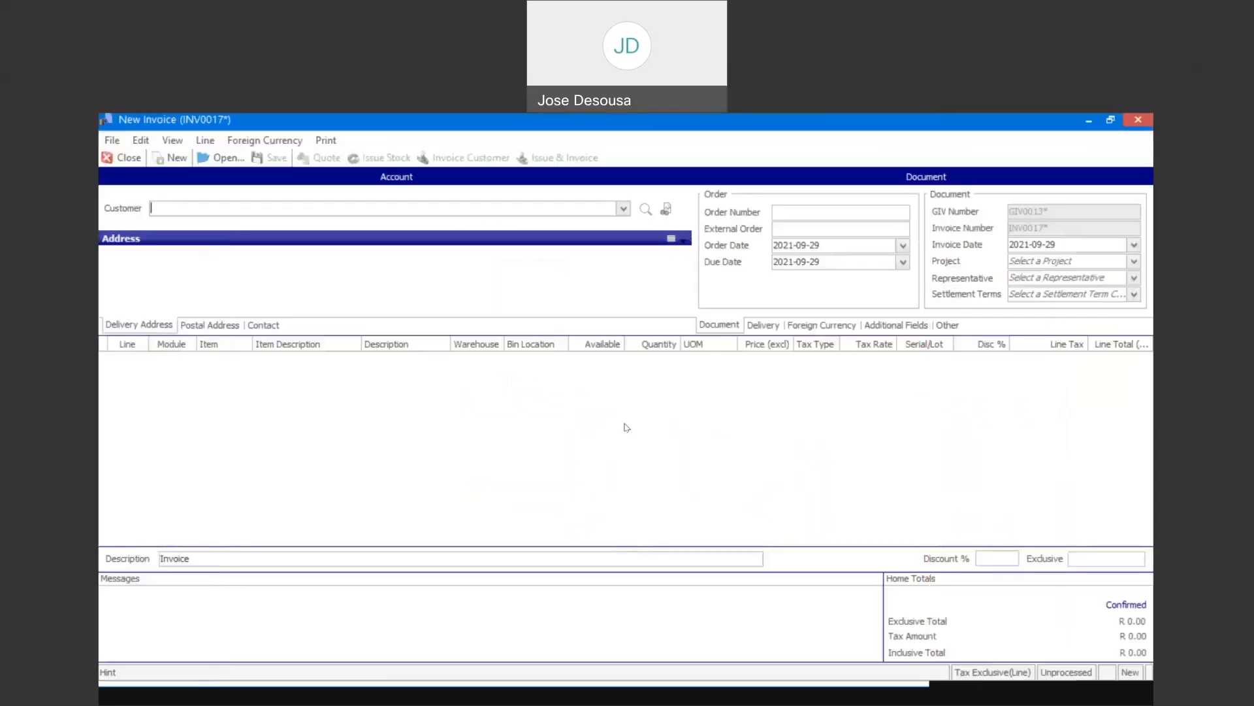
click(623, 210)
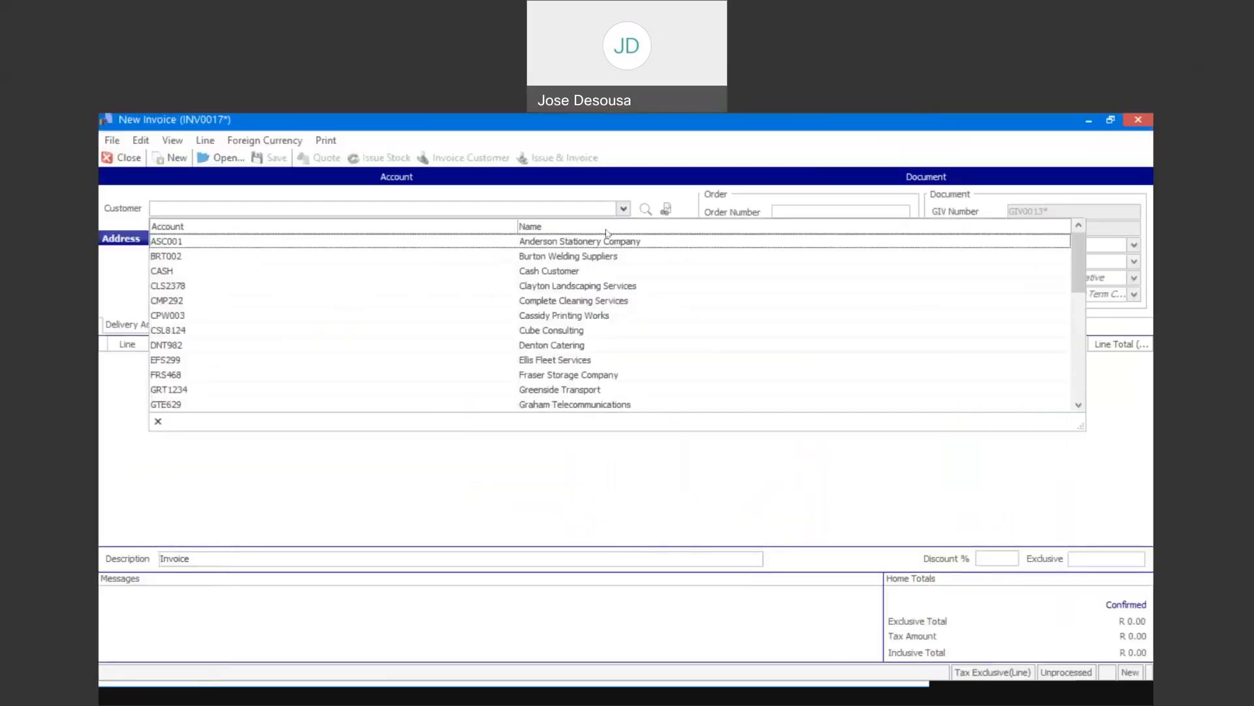
click(586, 286)
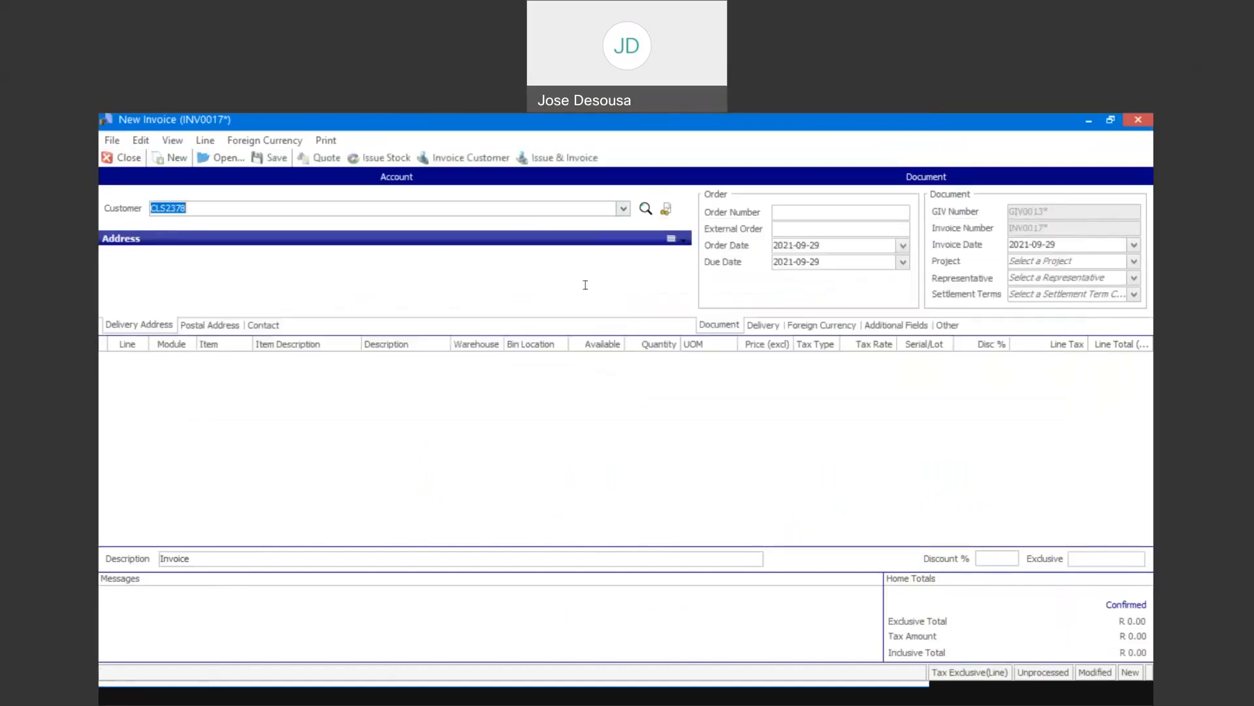
click(762, 326)
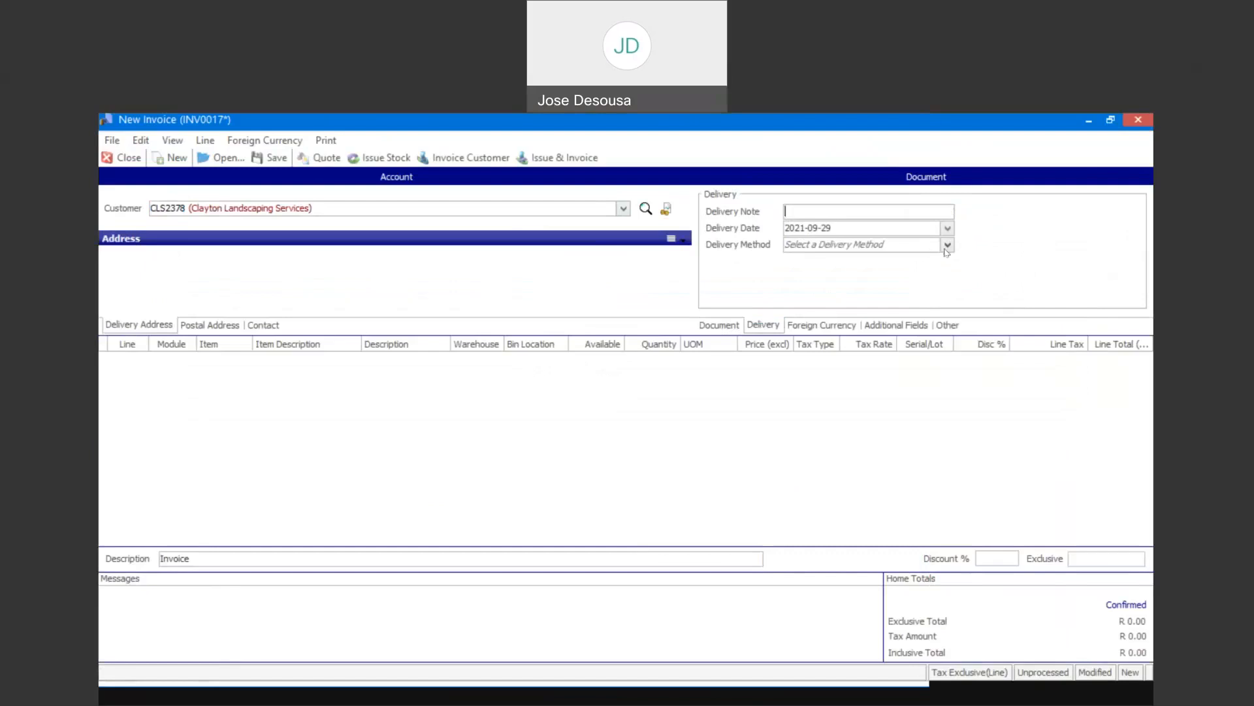
click(947, 246)
click(804, 288)
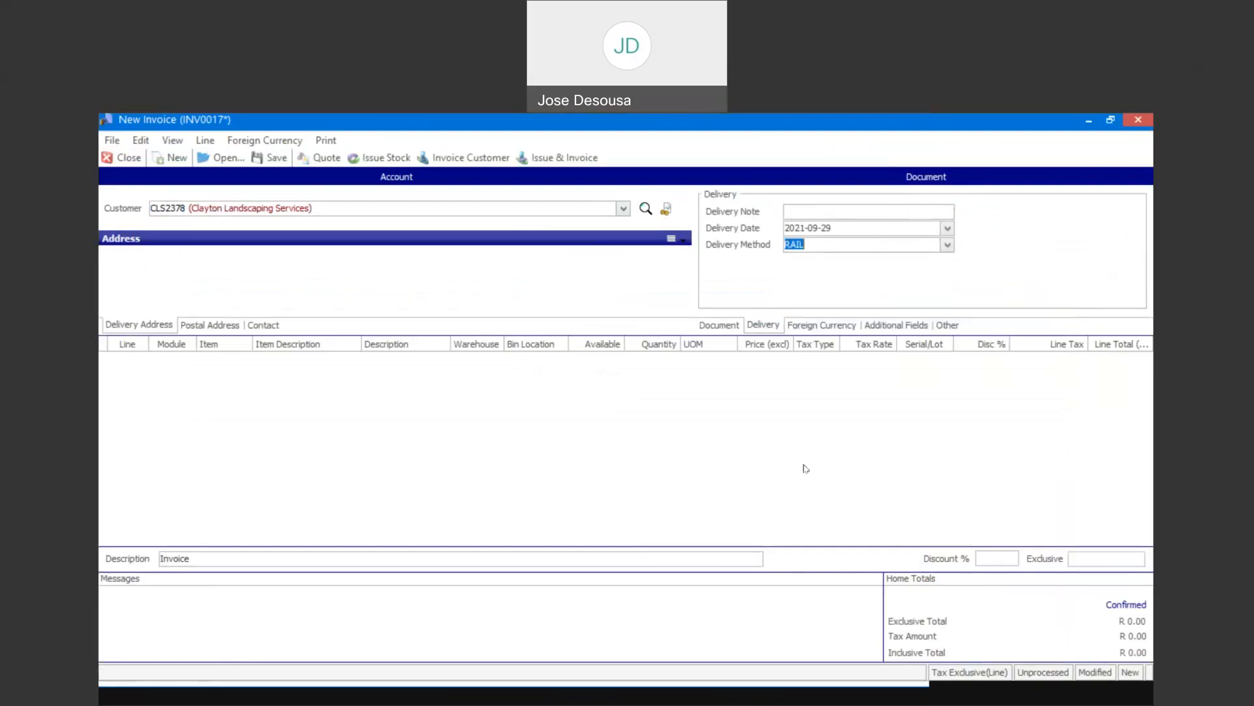
- Add an invoice line for item BBB001 from warehouse Mstr with quantity 1
click(505, 445)
click(244, 360)
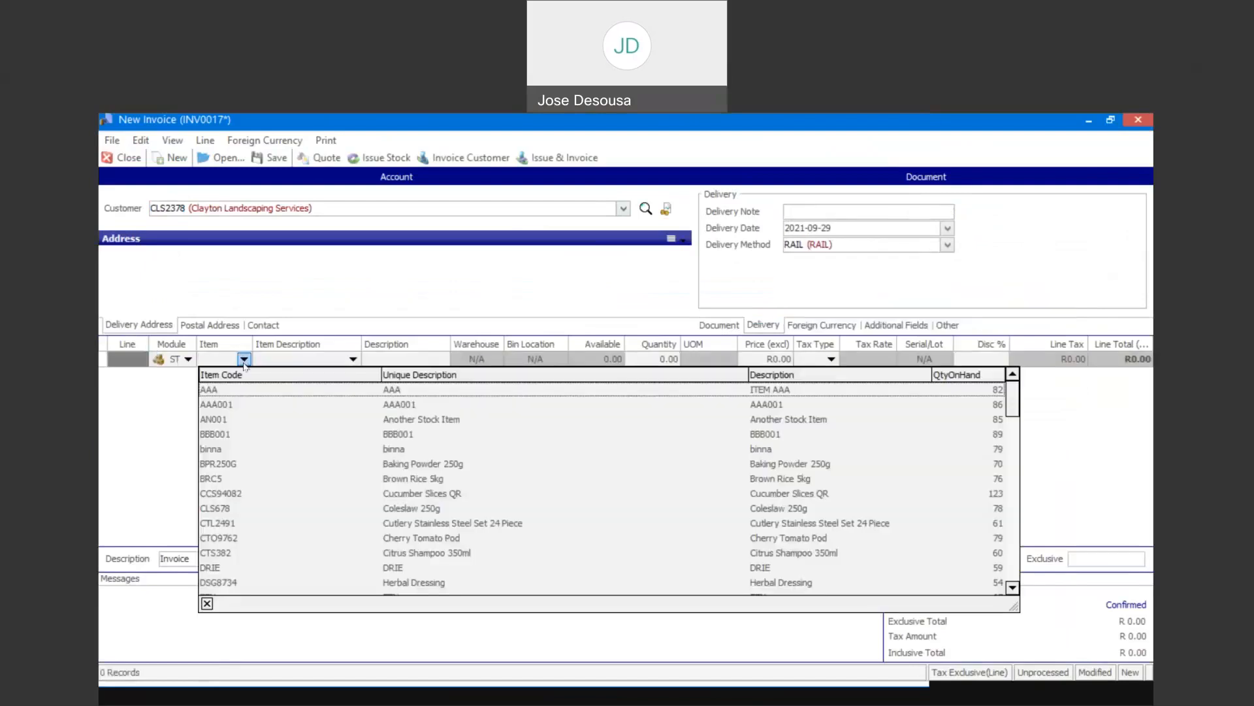
click(252, 435)
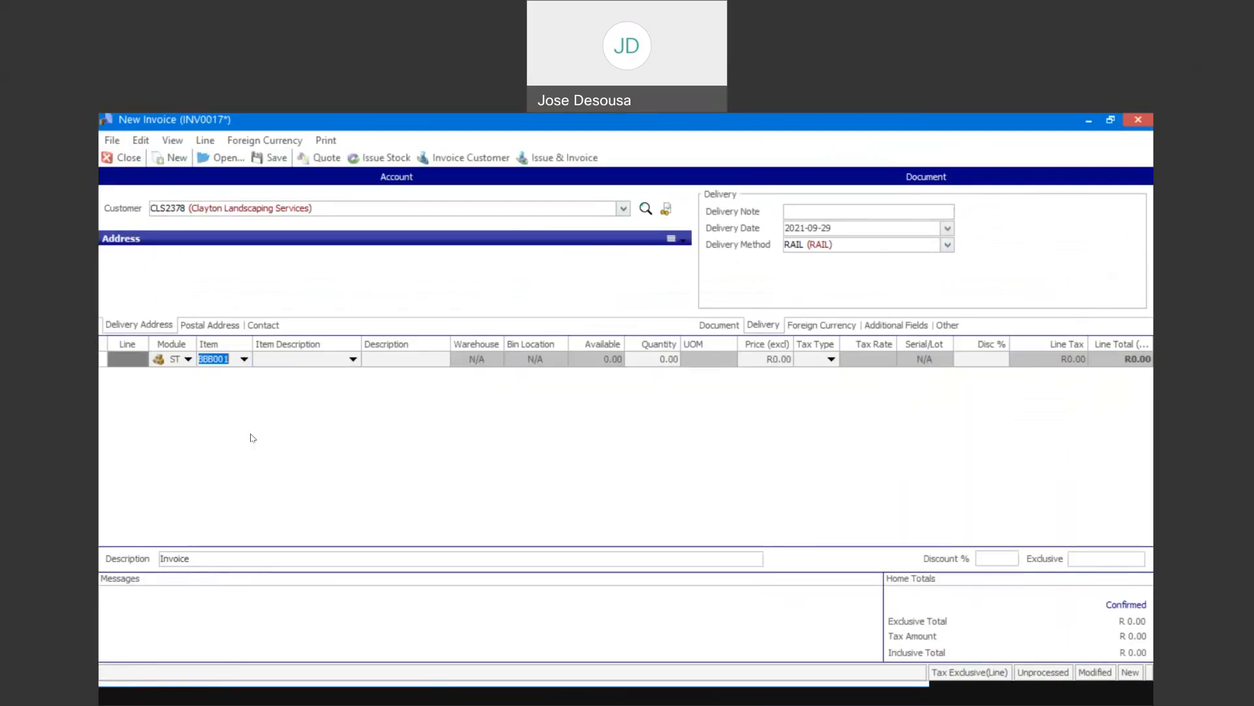
key(Tab)
key(Tab)
key(Tab)
key(Tab)
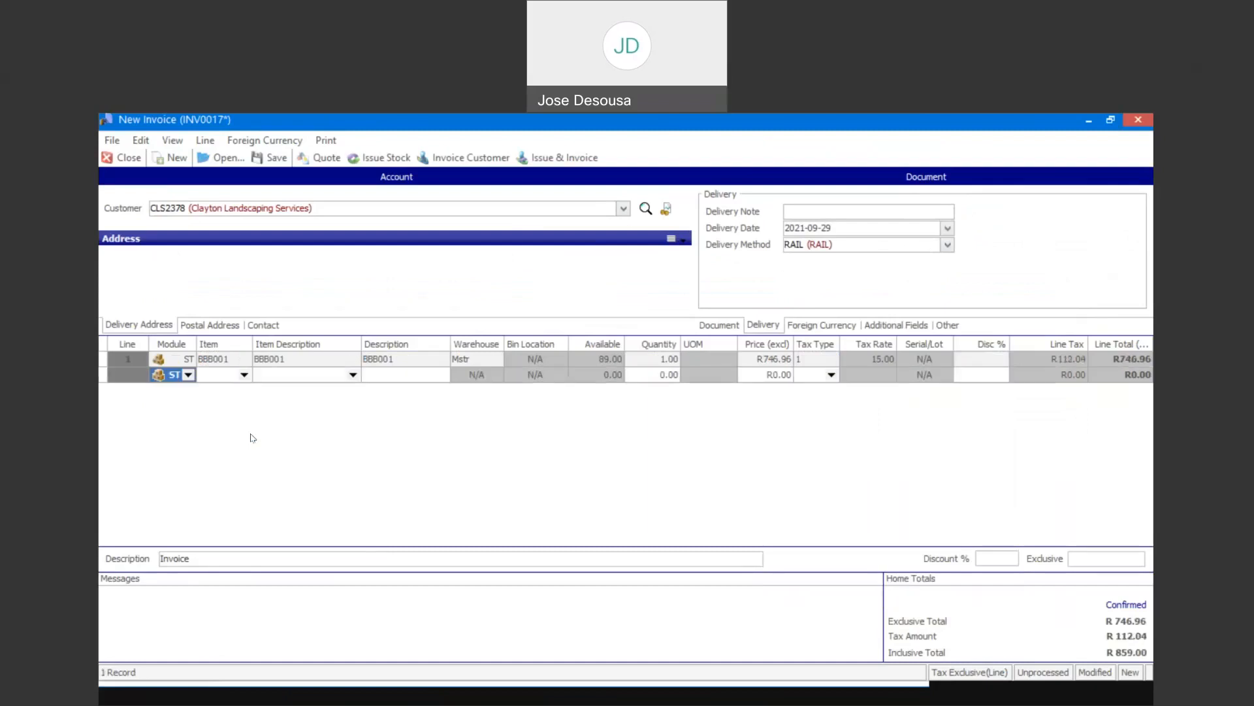
- Issue and invoice the document for item BBB001, confirming the processing and declining to print it
click(566, 157)
click(719, 431)
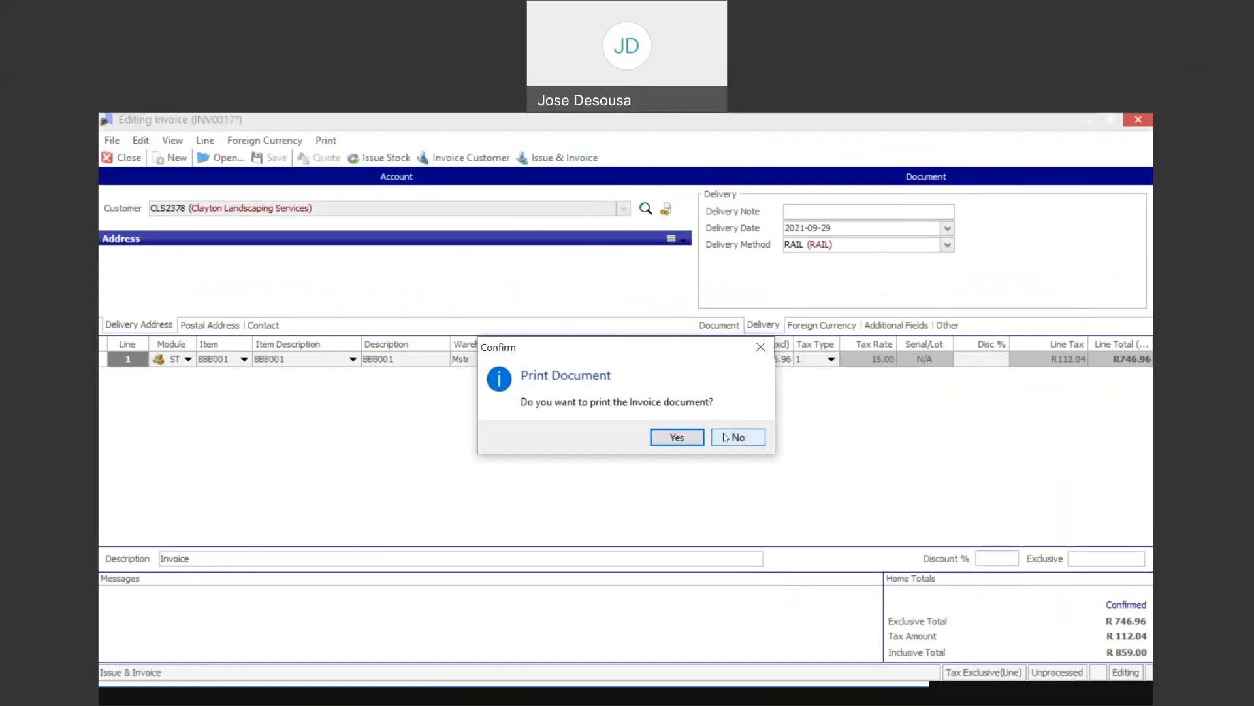
click(719, 436)
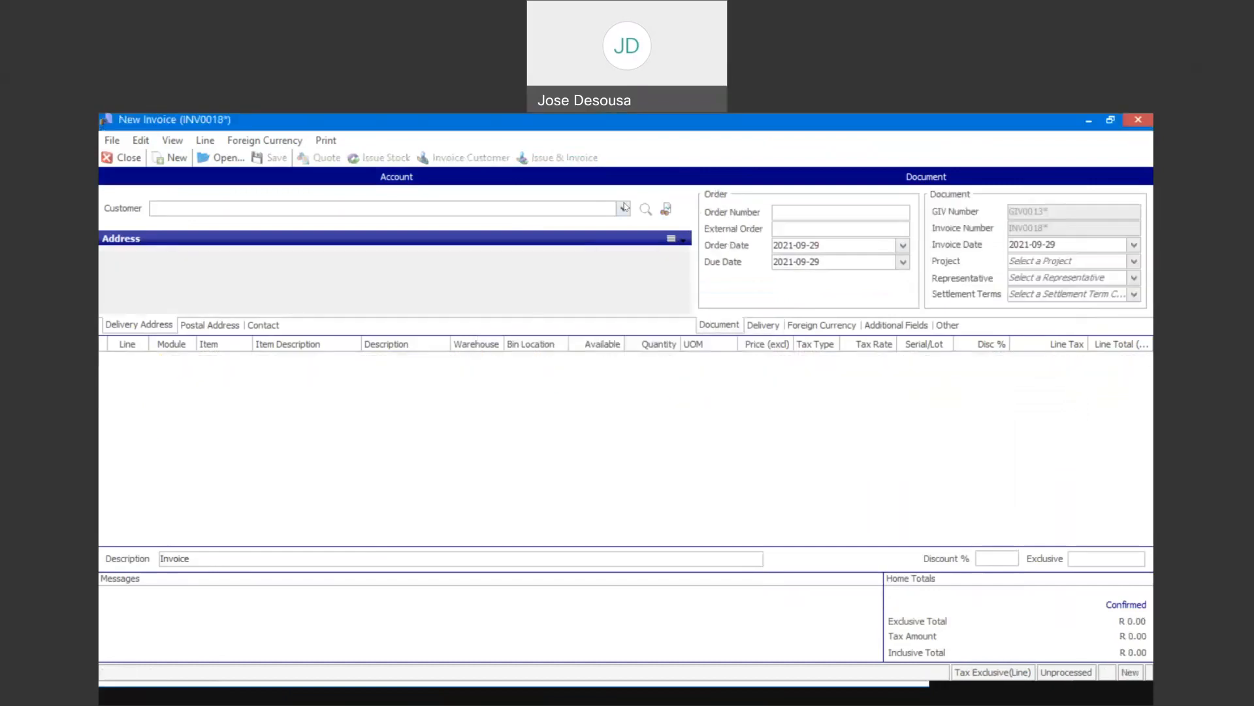
- Select Clayton Landscaping Services as the customer on the new invoice and set its delivery method to RAIL
click(624, 208)
click(599, 285)
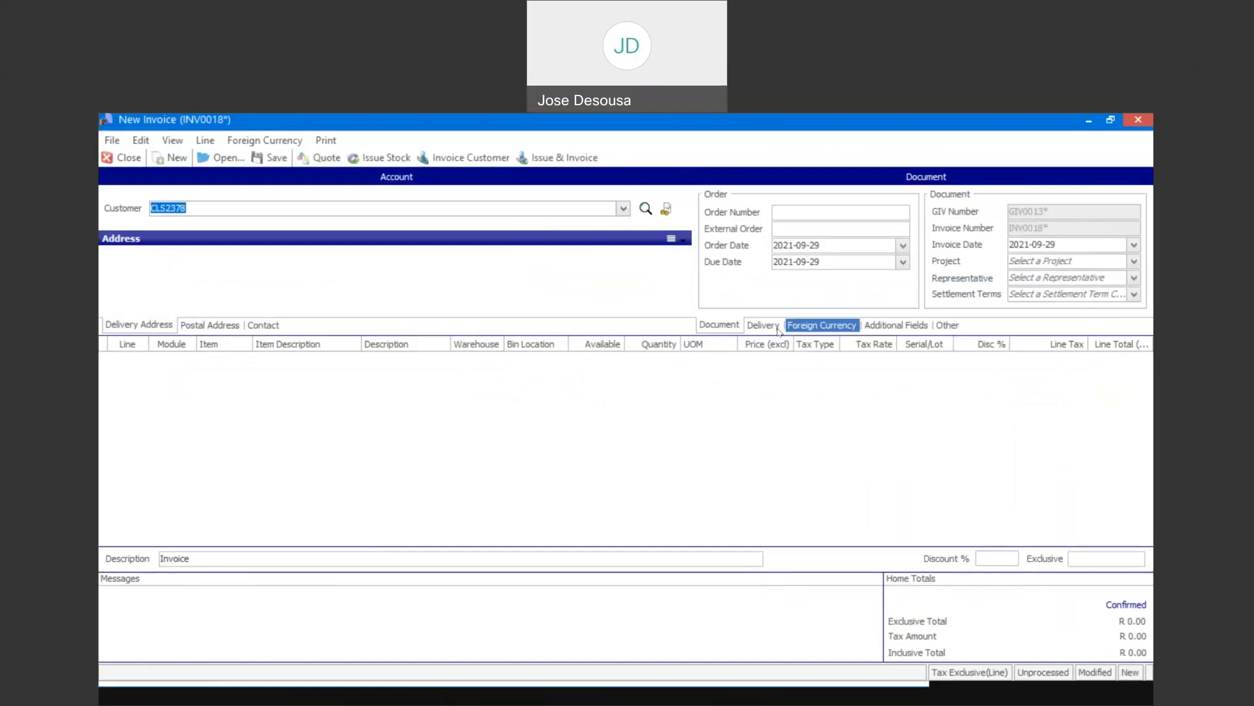
click(763, 325)
click(948, 244)
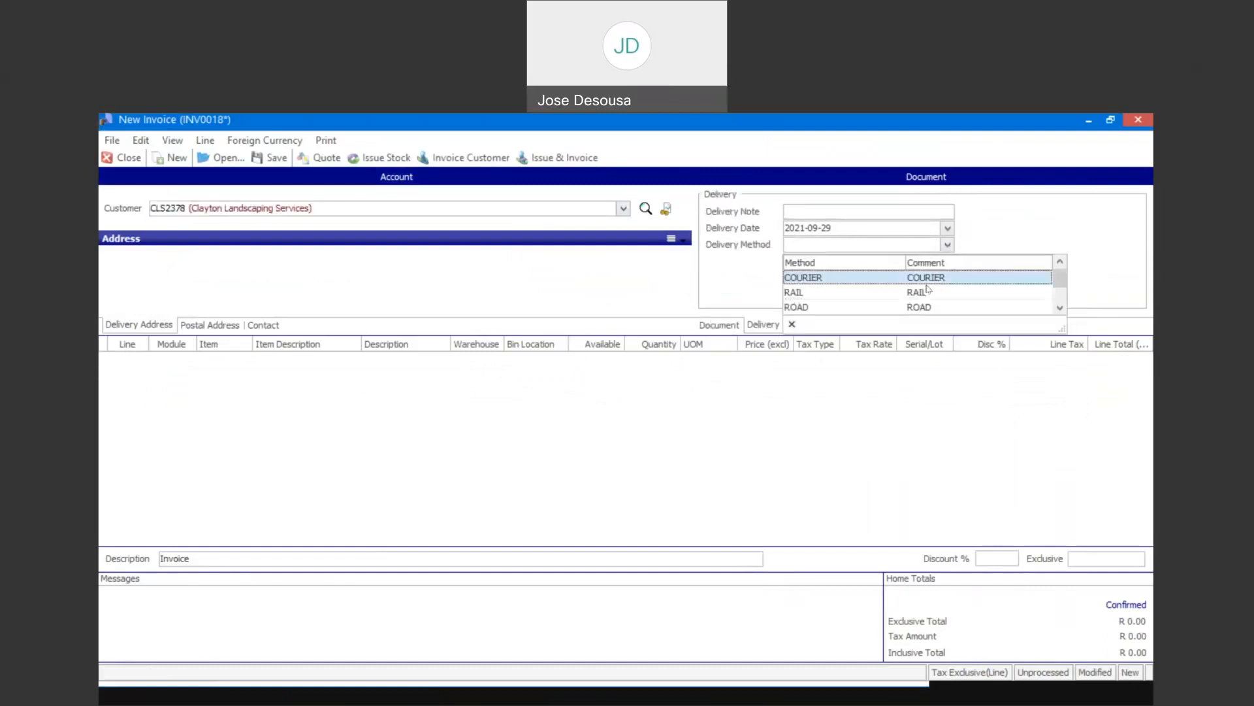
click(804, 292)
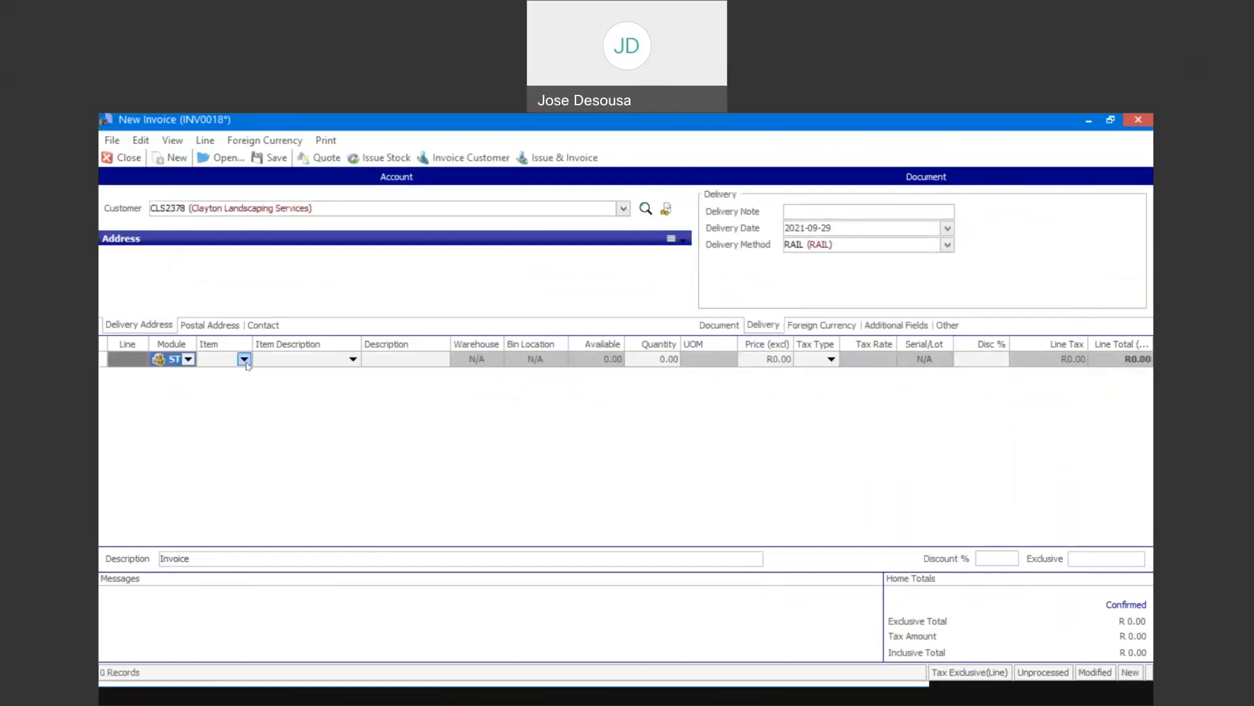
- Add an invoice line for item binna with quantity 1 at R750.00, and issue and invoice the document, ignoring the account terms warning
click(244, 358)
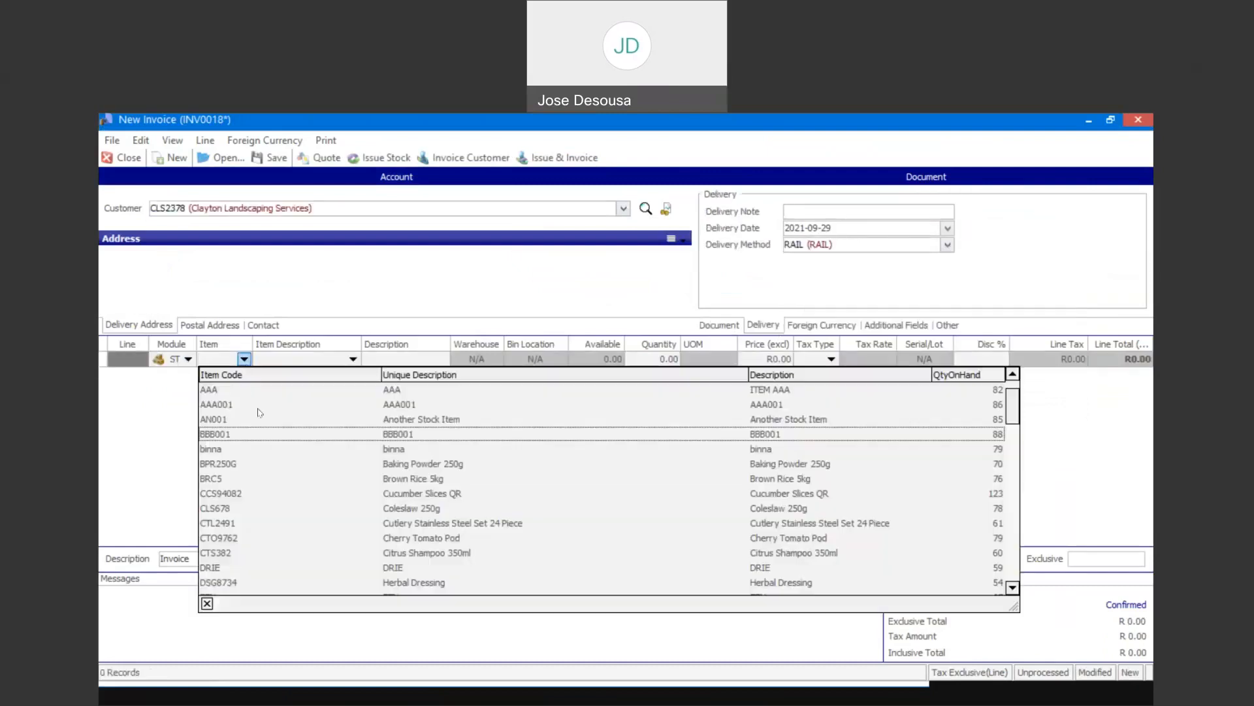
click(264, 448)
key(Tab)
key(Tab)
key(Tab)
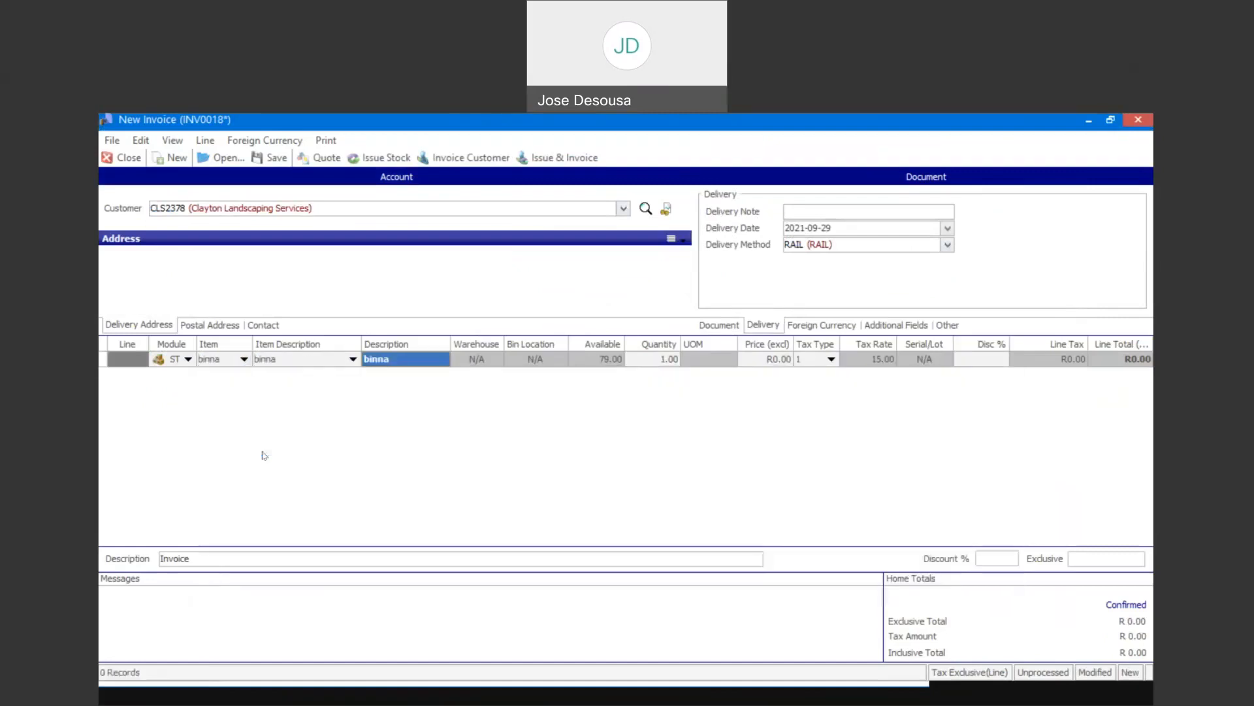
key(Tab)
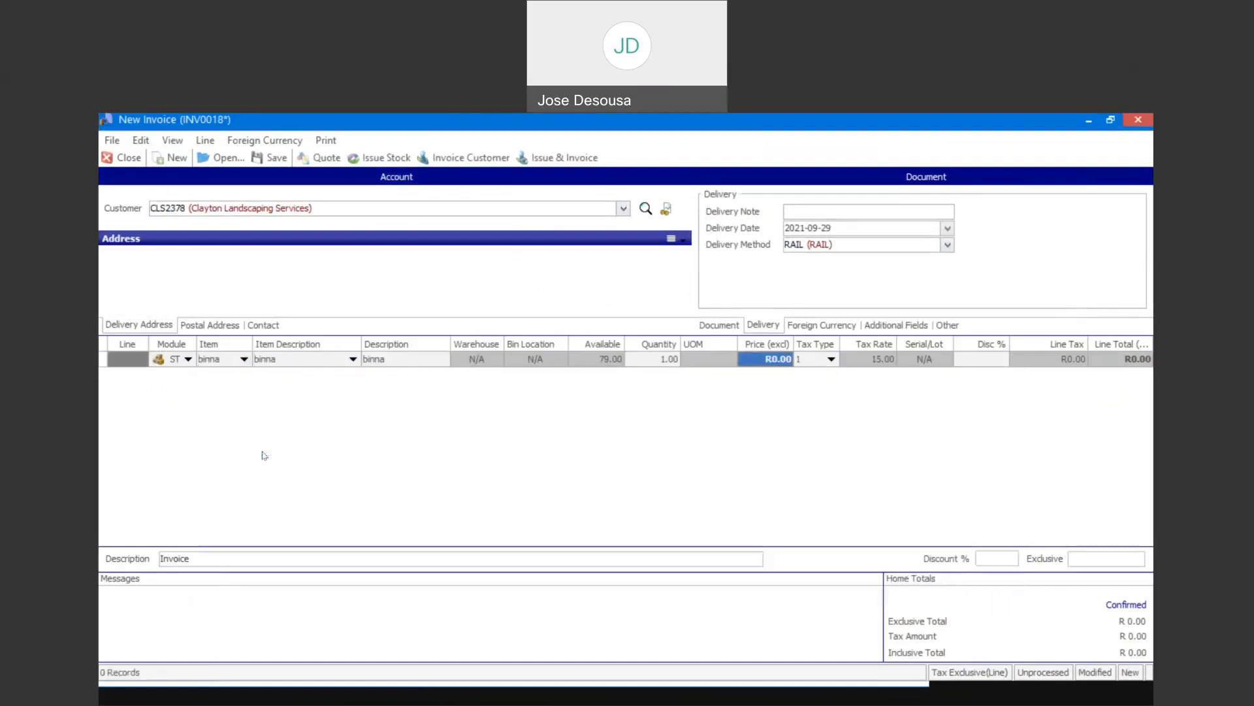
text(750)
key(Tab)
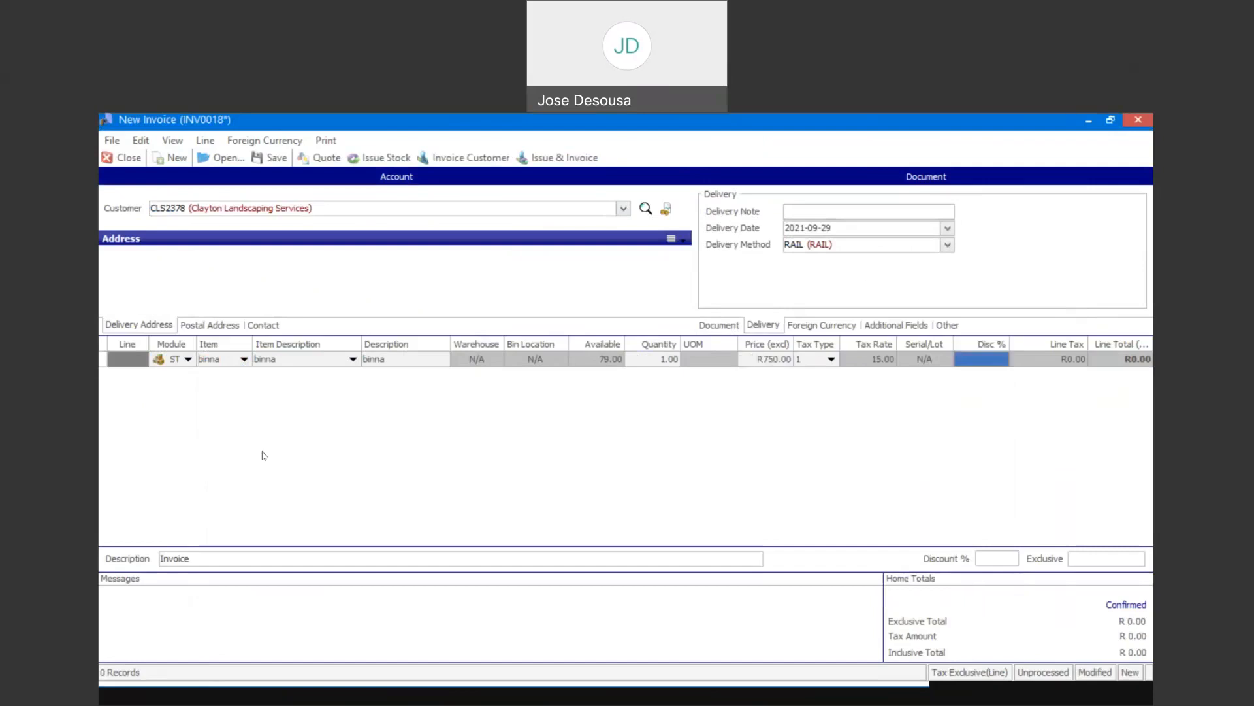
key(Tab)
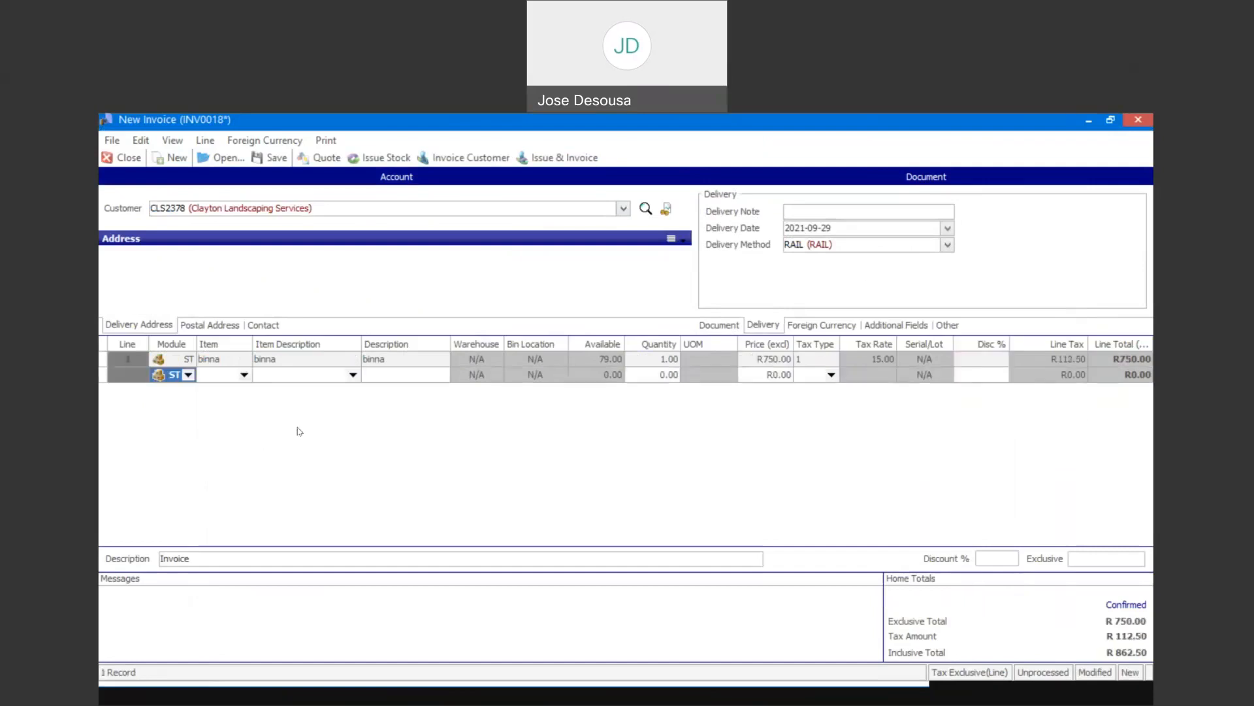
click(552, 158)
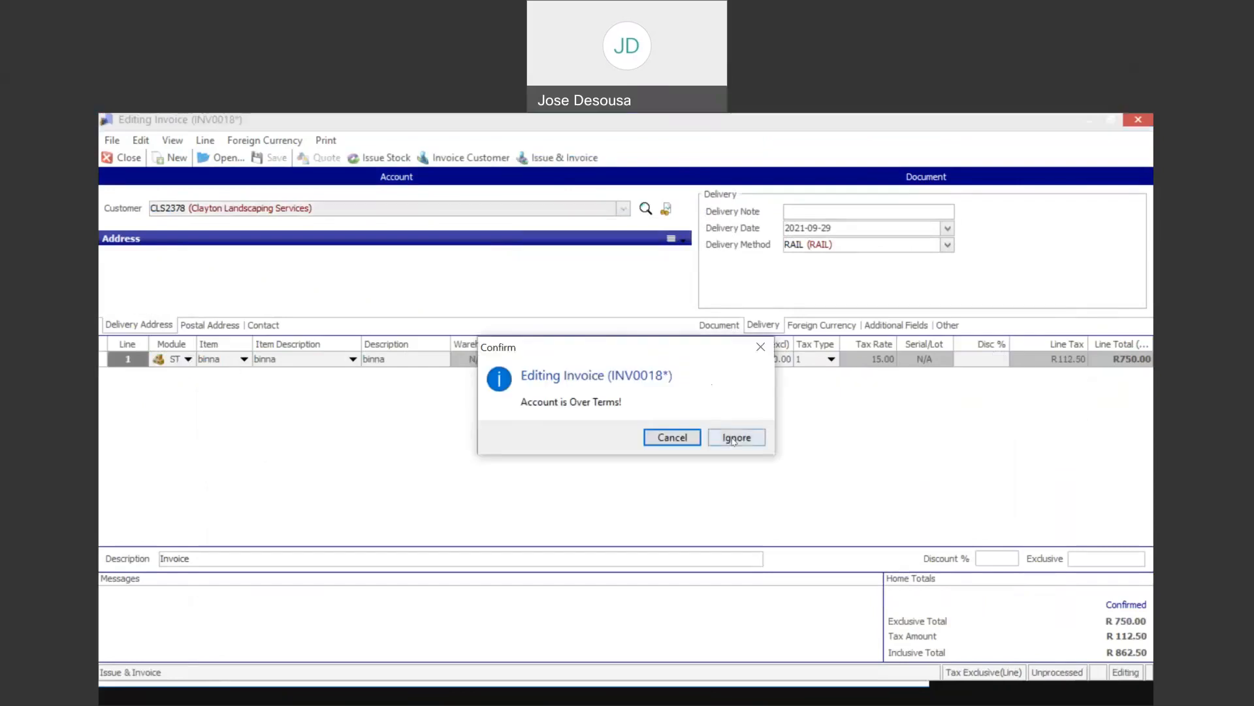
click(734, 439)
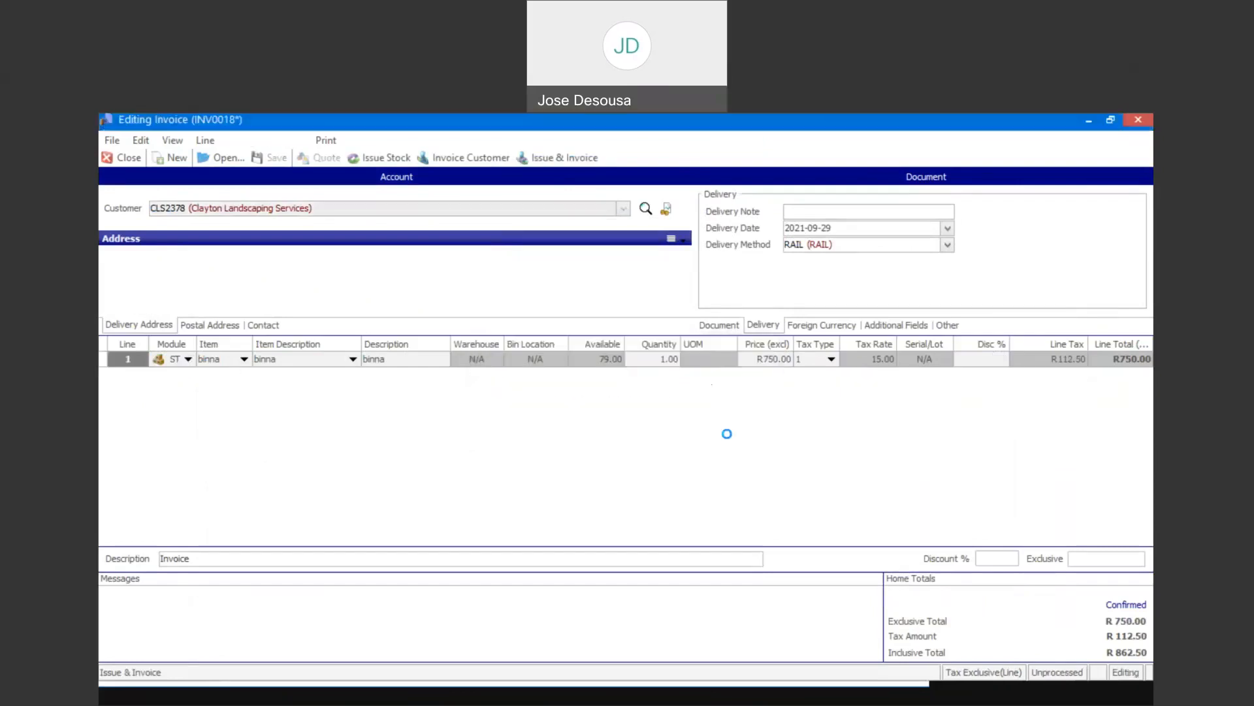
- Select Cassidy Printing Works as the customer on the next invoice and set its delivery method to RAIL
click(624, 208)
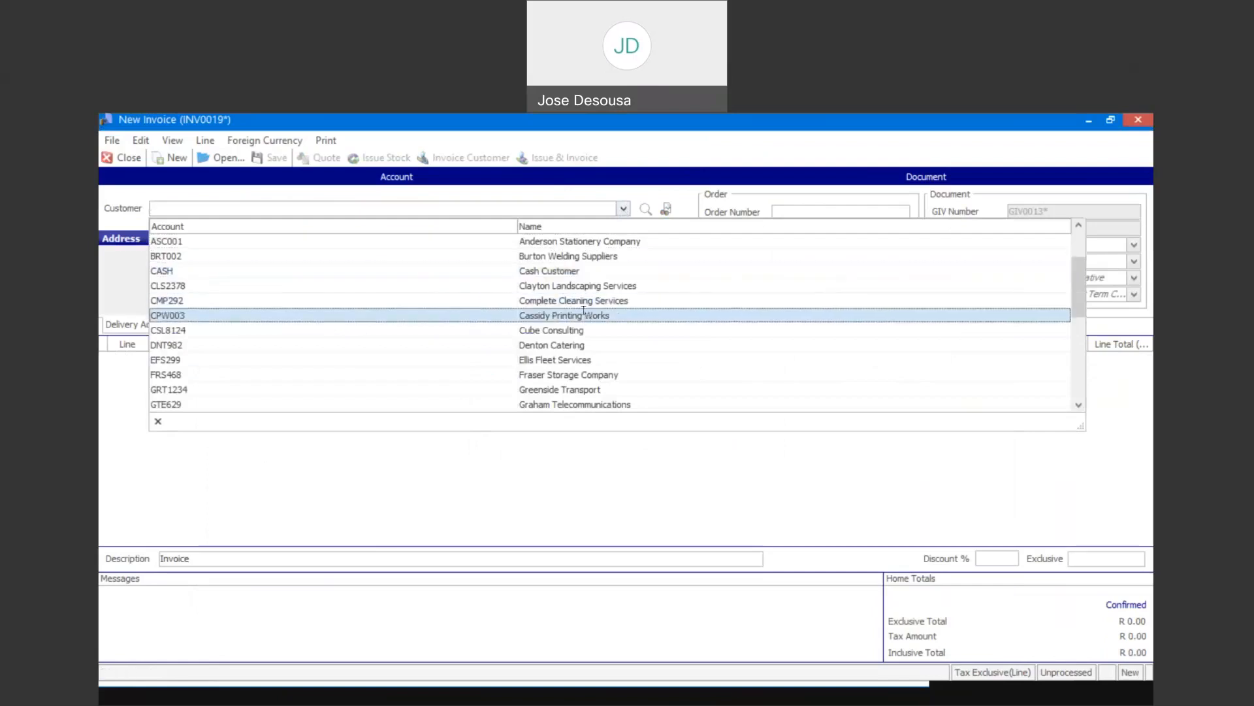
click(588, 317)
click(778, 329)
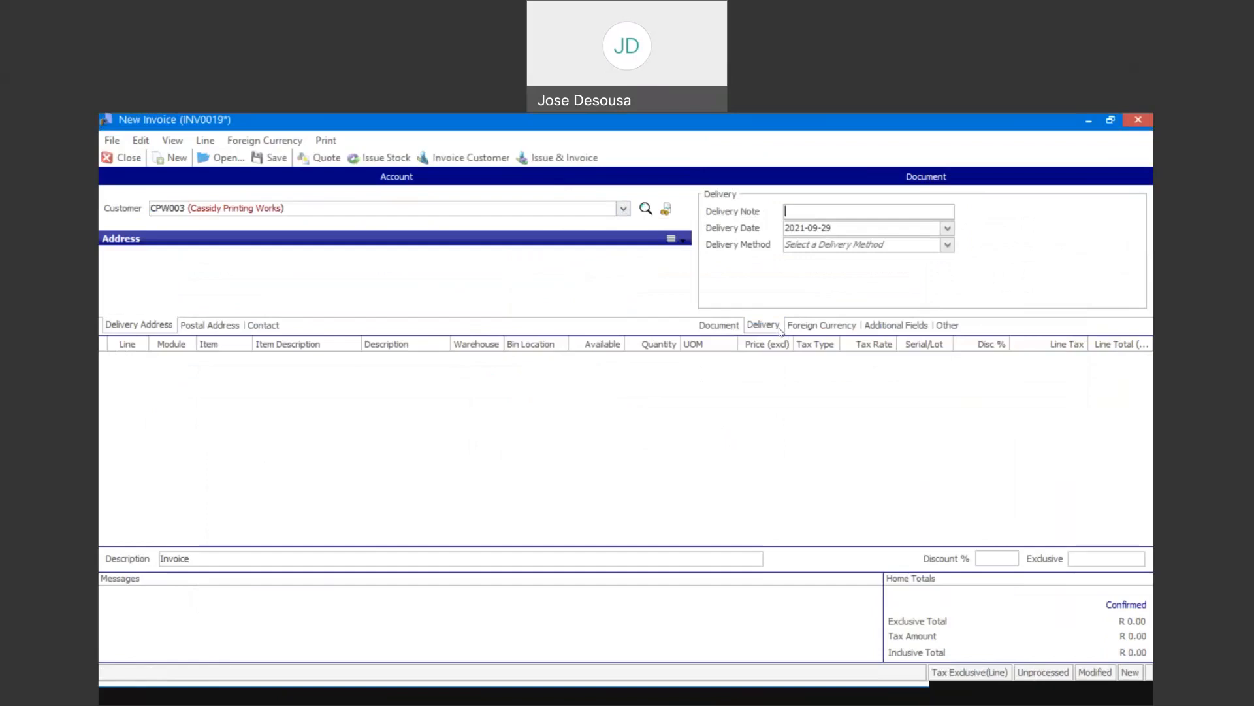
click(947, 244)
click(908, 296)
- Add an invoice line for item CCS94082, Cucumber Slices QR, from warehouse Mstr with quantity 1
click(275, 476)
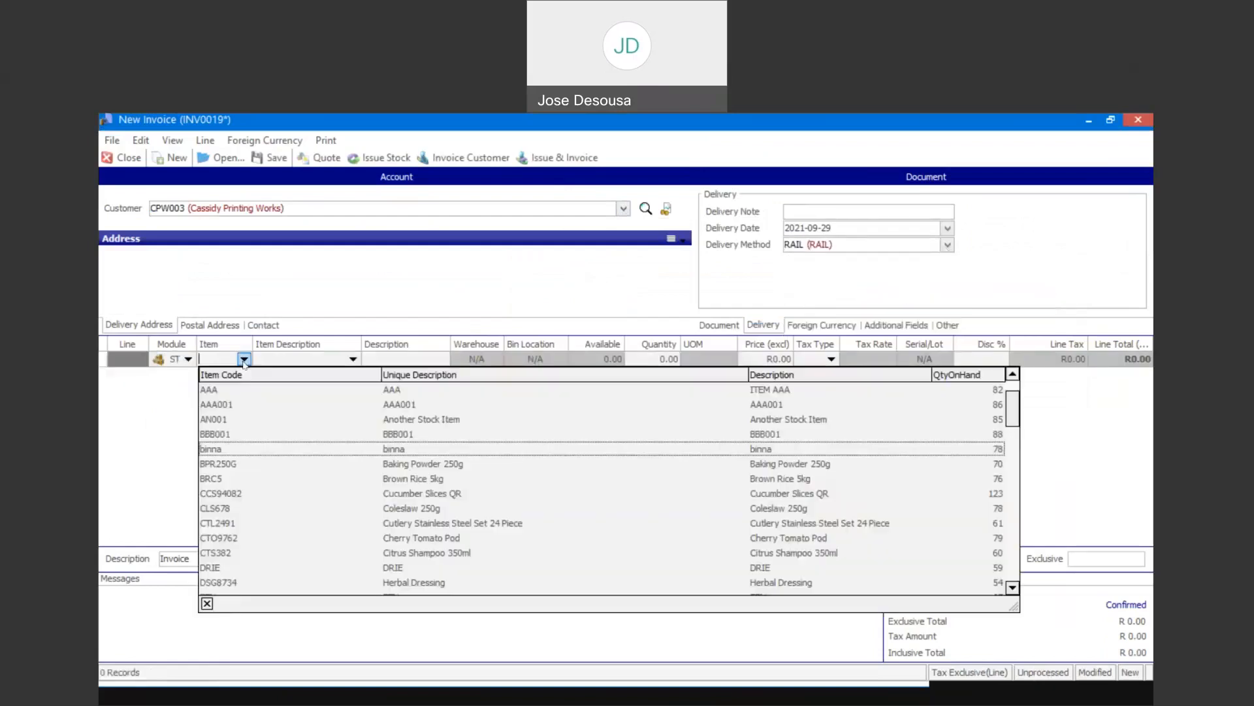
click(273, 495)
key(Tab)
key(Tab)
text(N)
key(BackSpace)
text(Mstr)
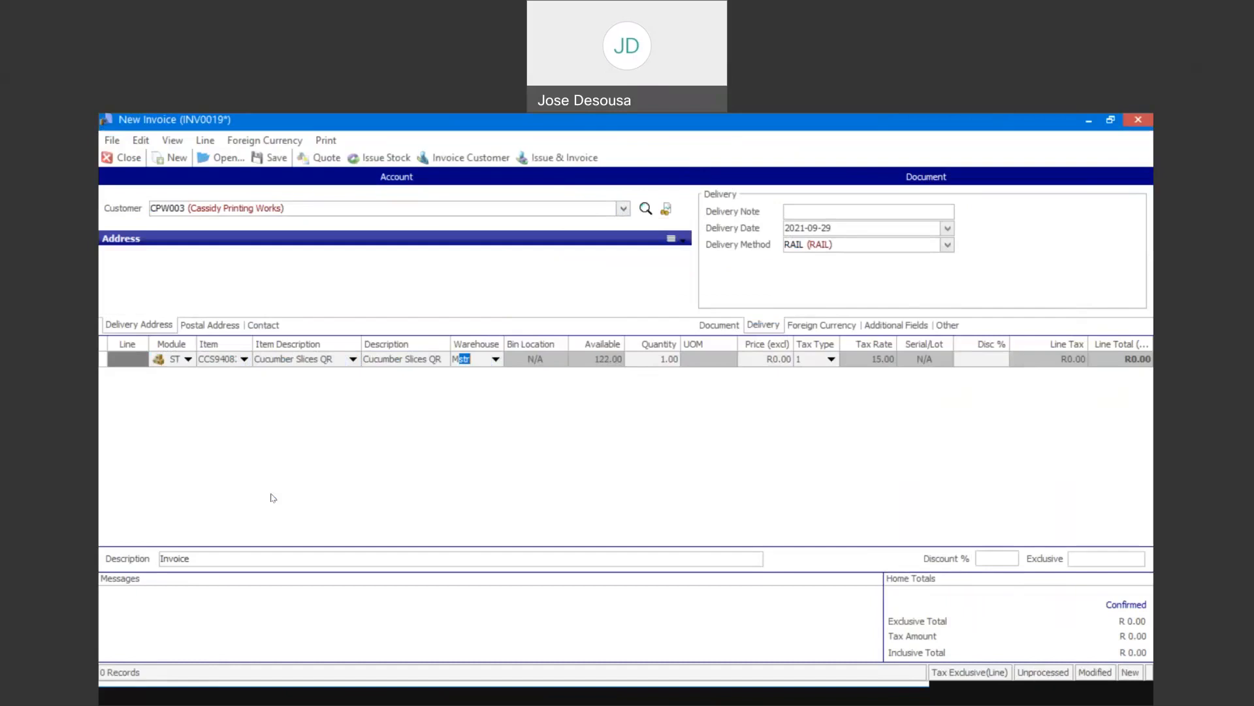
key(Tab)
key(Tab)
key(Tab)
key(Tab)
key(Tab)
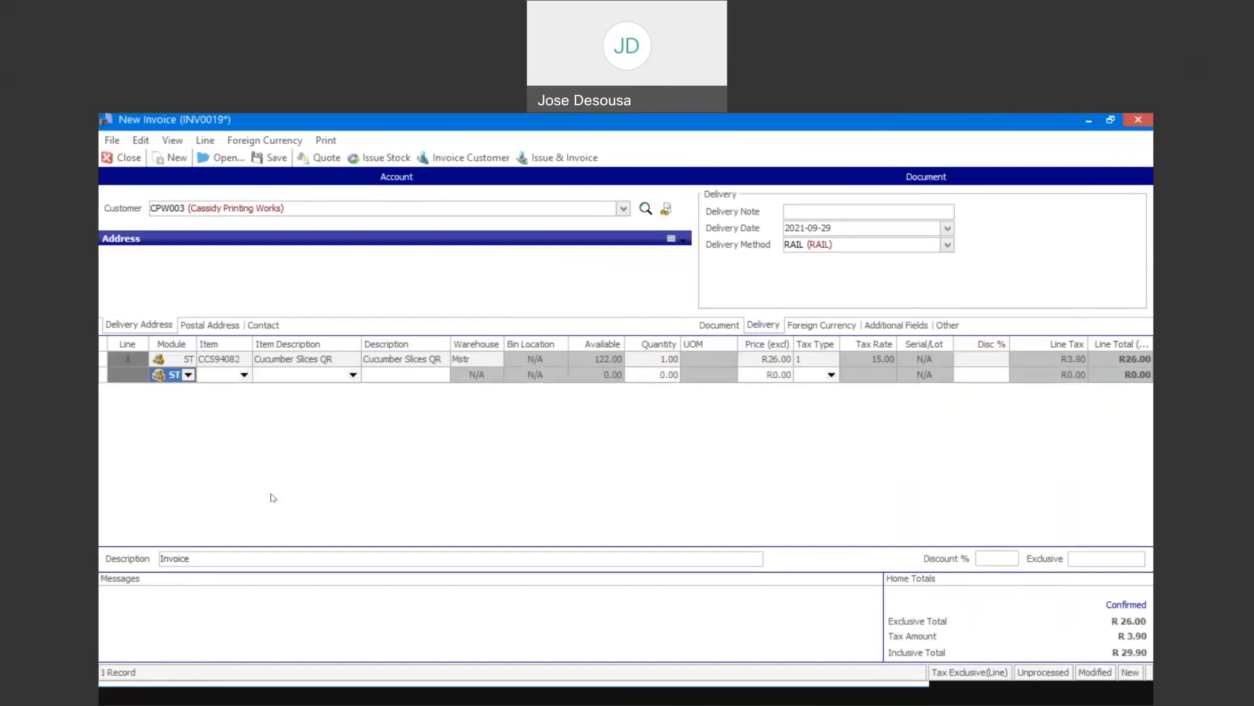
- Issue and invoice the Cucumber Slices QR document, ignoring the account terms warning and declining to print, and close the invoice window
click(564, 158)
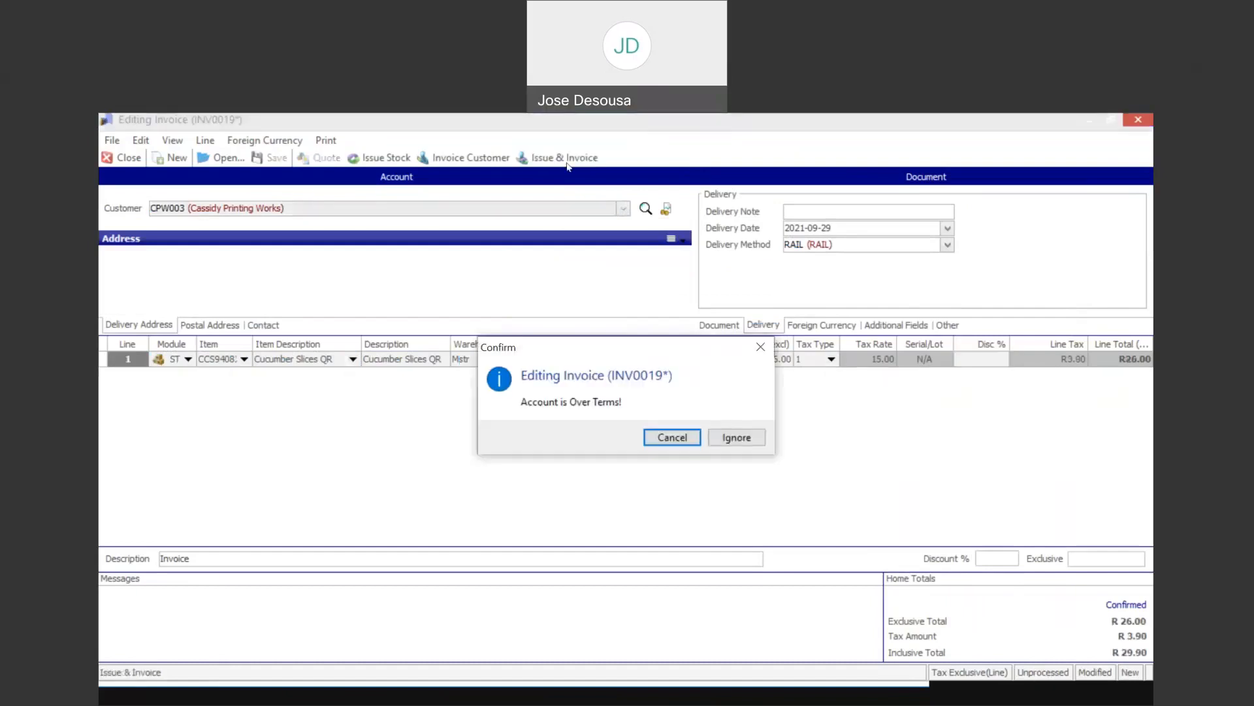
click(732, 437)
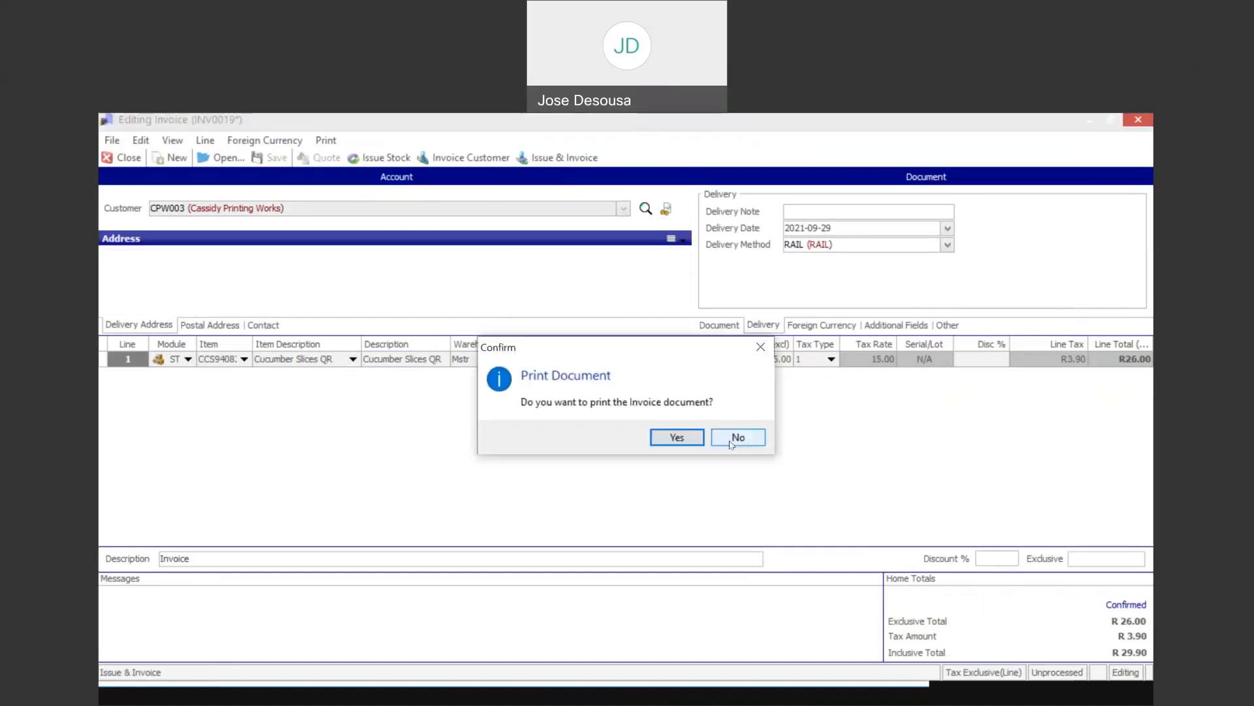
click(736, 437)
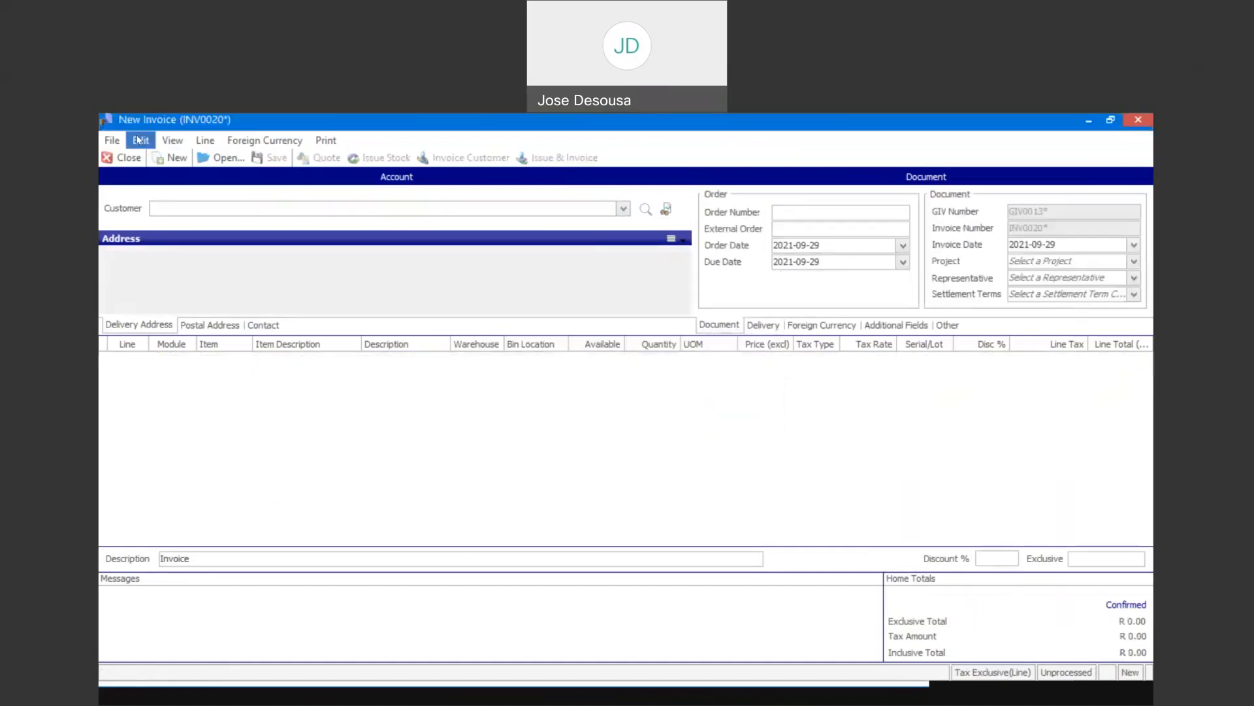
click(128, 158)
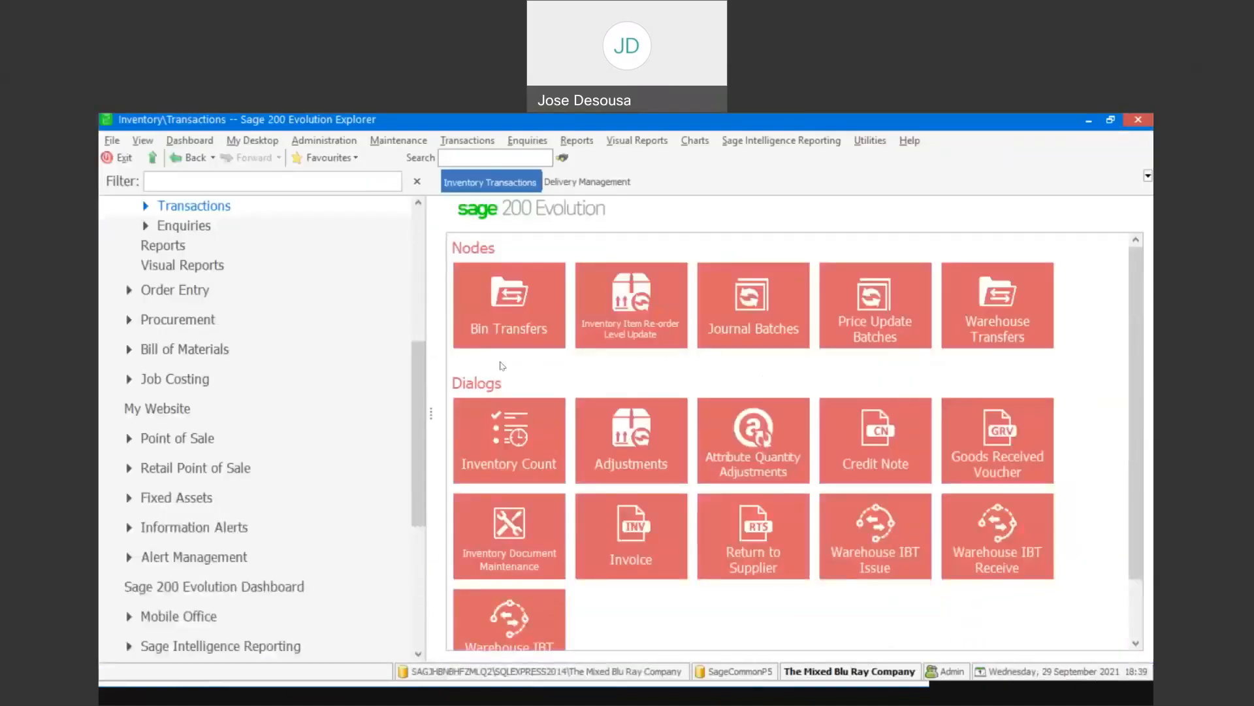
- Open Delivery Transactions in Delivery Management, set delivery notes to process All under one, and find the outstanding deliveries
click(587, 181)
click(635, 438)
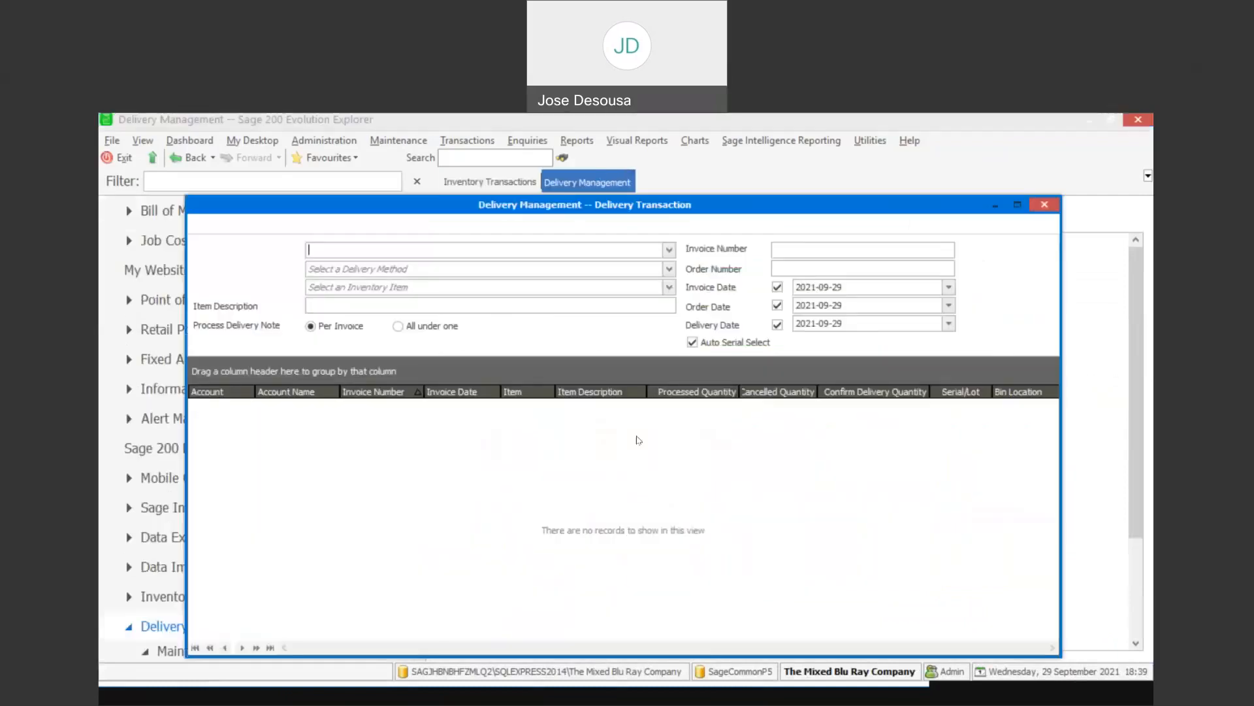
click(442, 326)
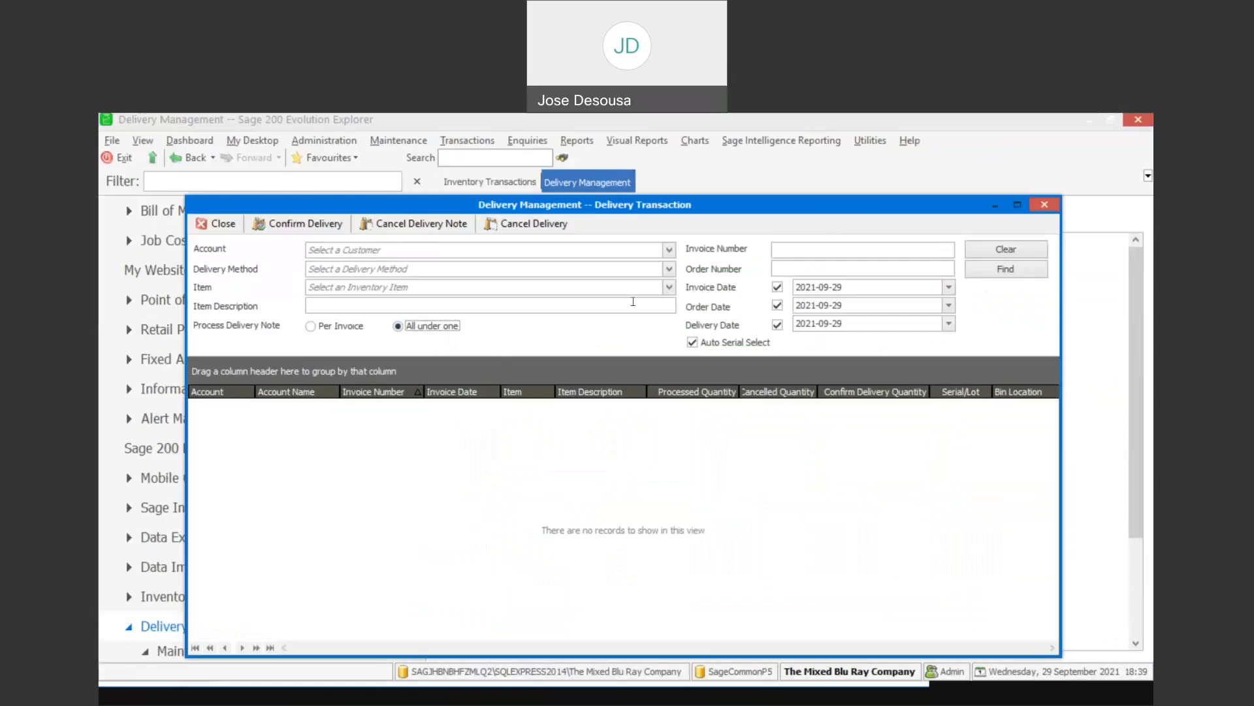
click(988, 278)
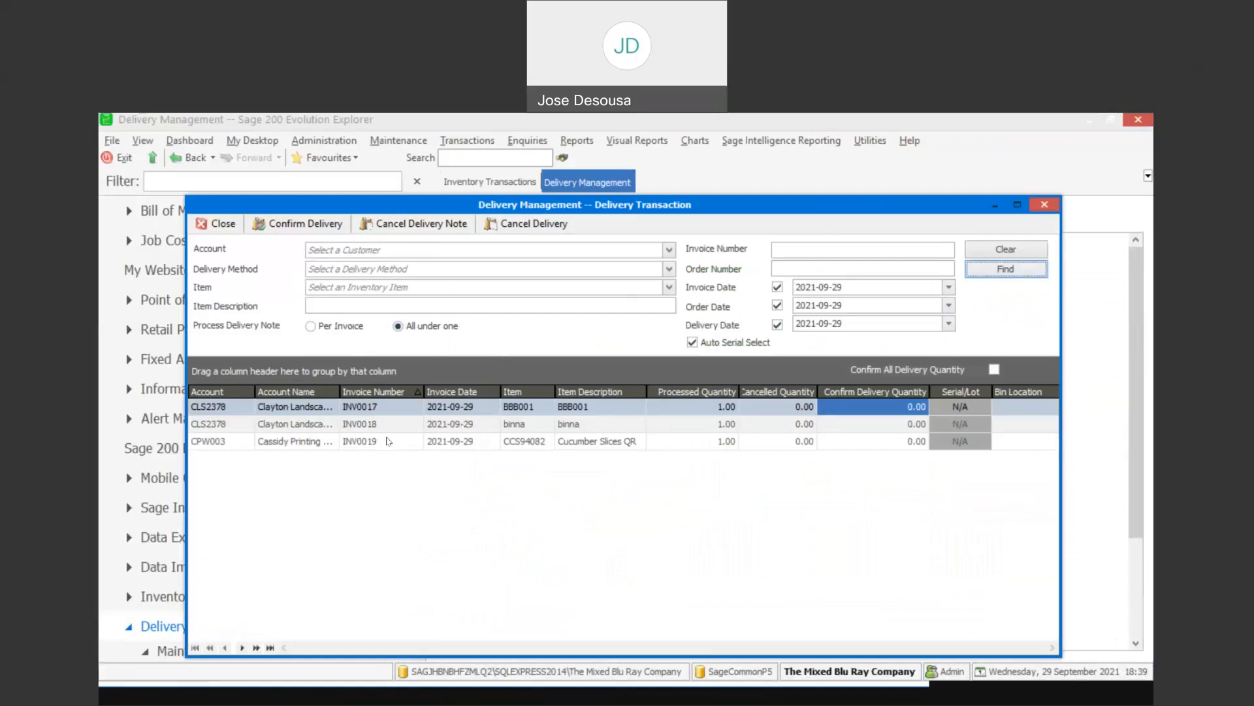
- Set the confirm delivery quantity to 1 for the BBB001, binna and CCS94082 invoice lines
click(903, 407)
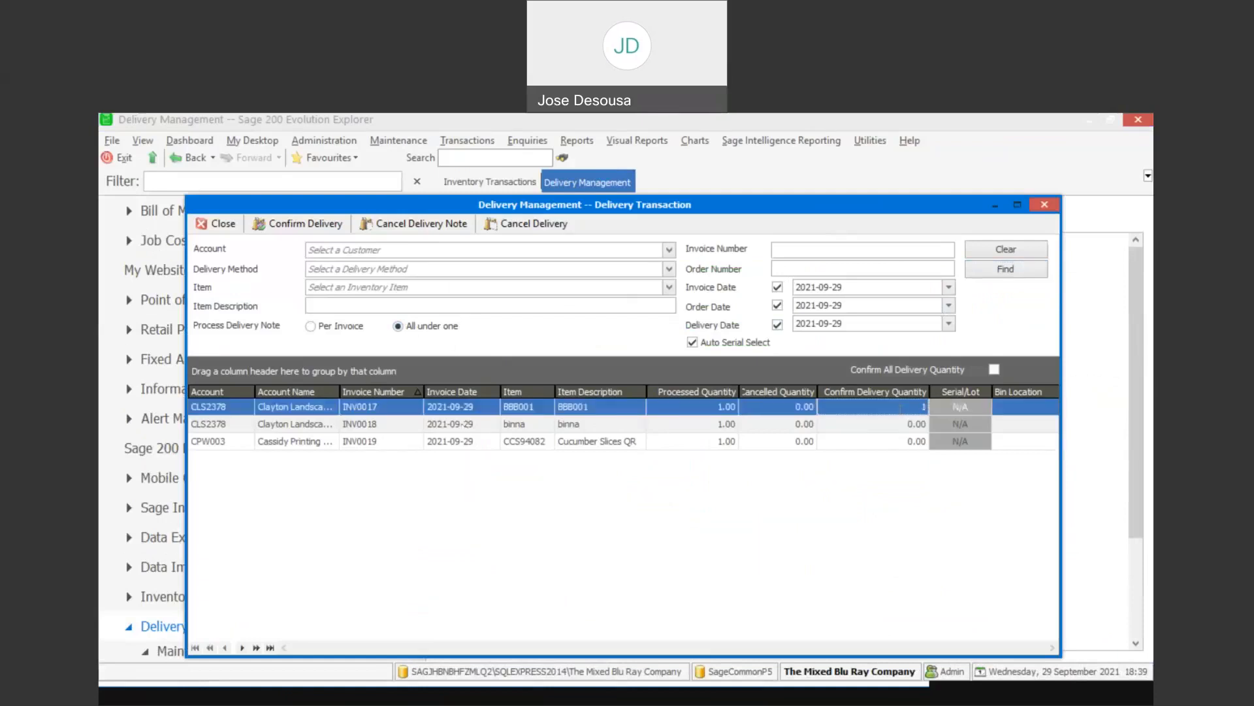
click(903, 423)
text(1)
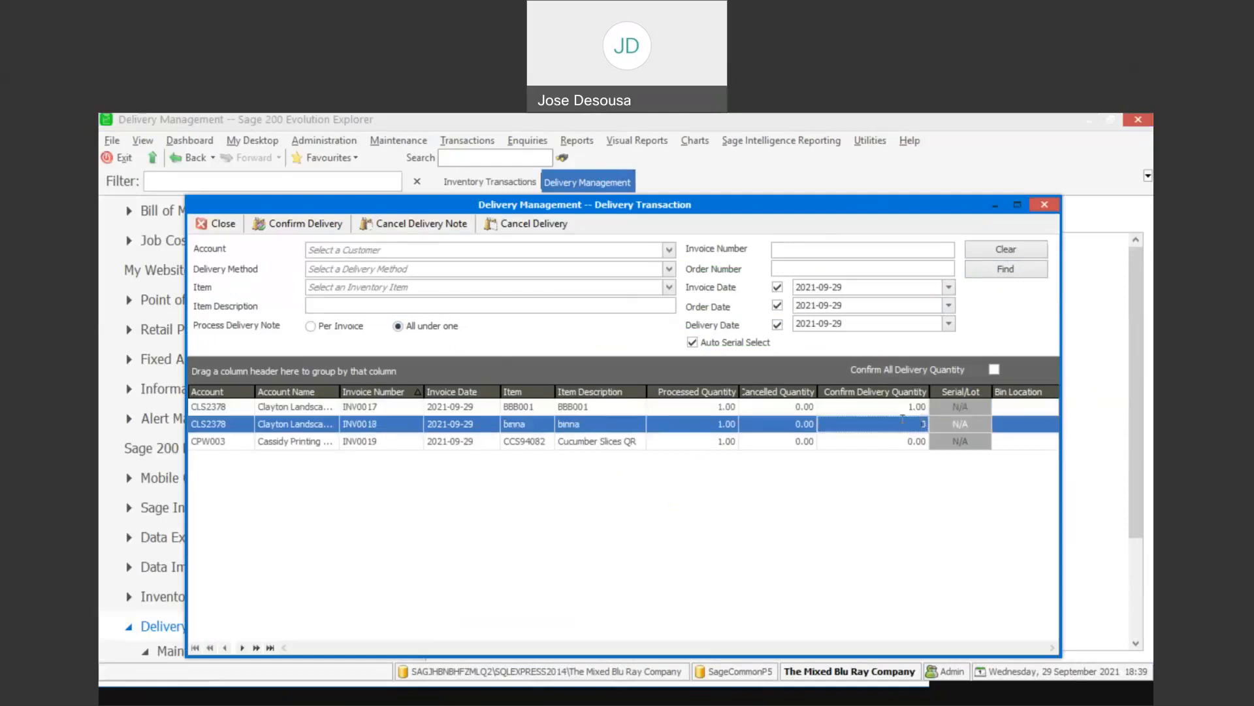
click(905, 442)
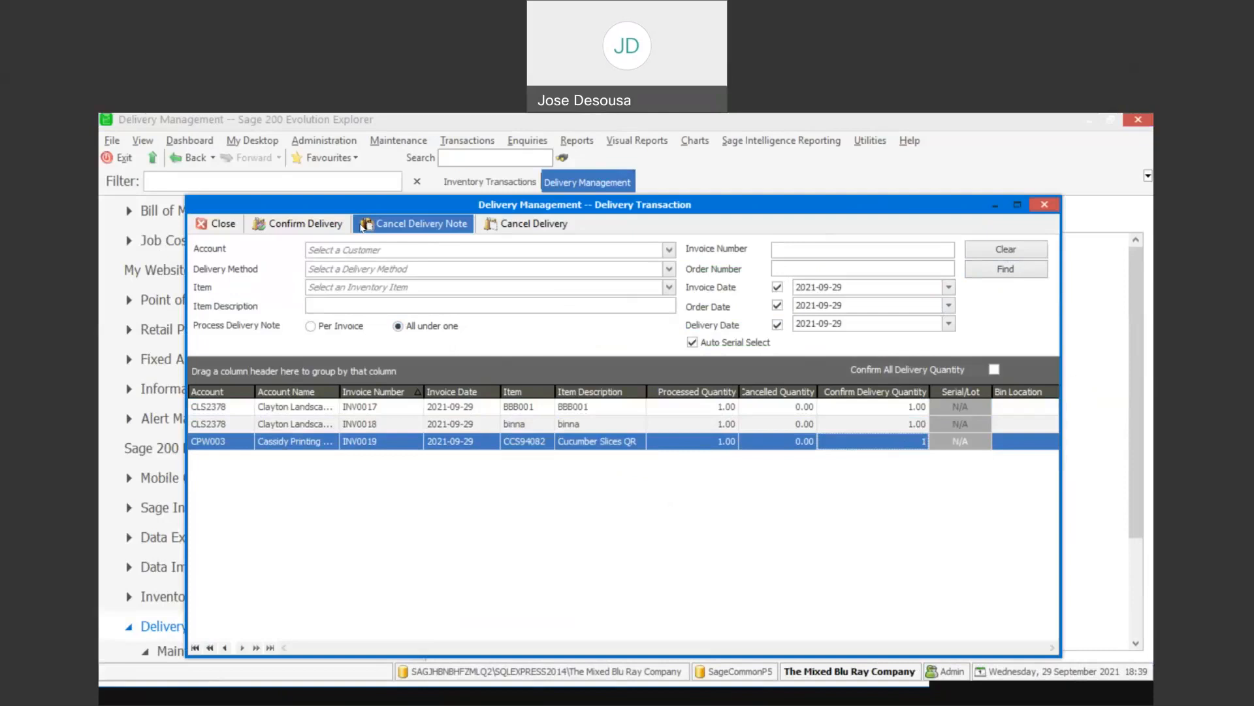
- Confirm the deliveries, print the delivery notes to the preview, review both pages, and close the preview and the transaction window
click(322, 228)
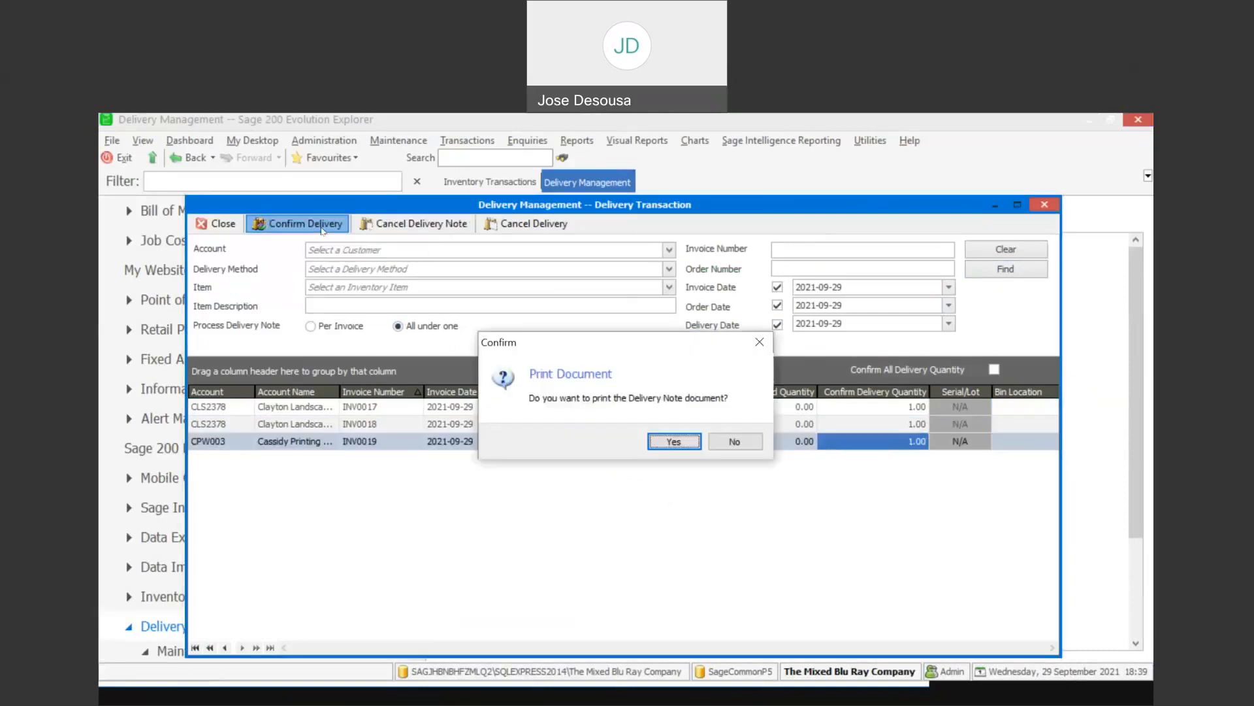
click(673, 442)
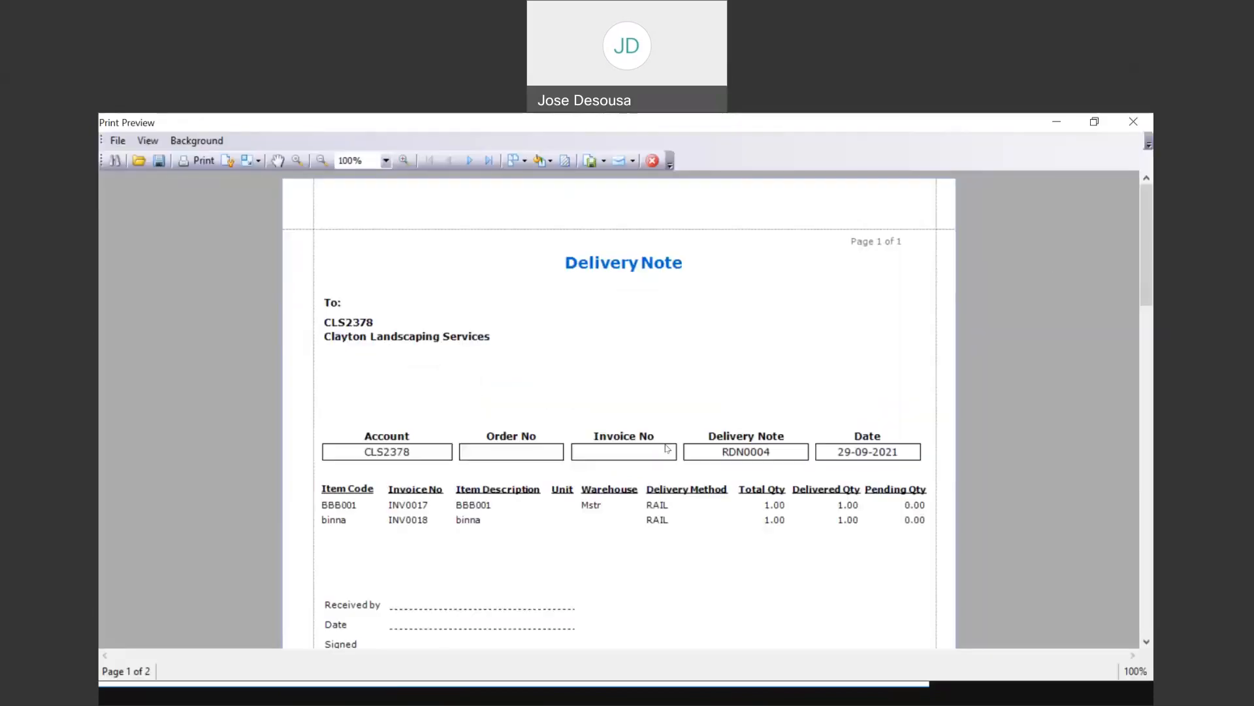
drag(1142, 215, 1143, 215)
drag(1146, 297, 1150, 523)
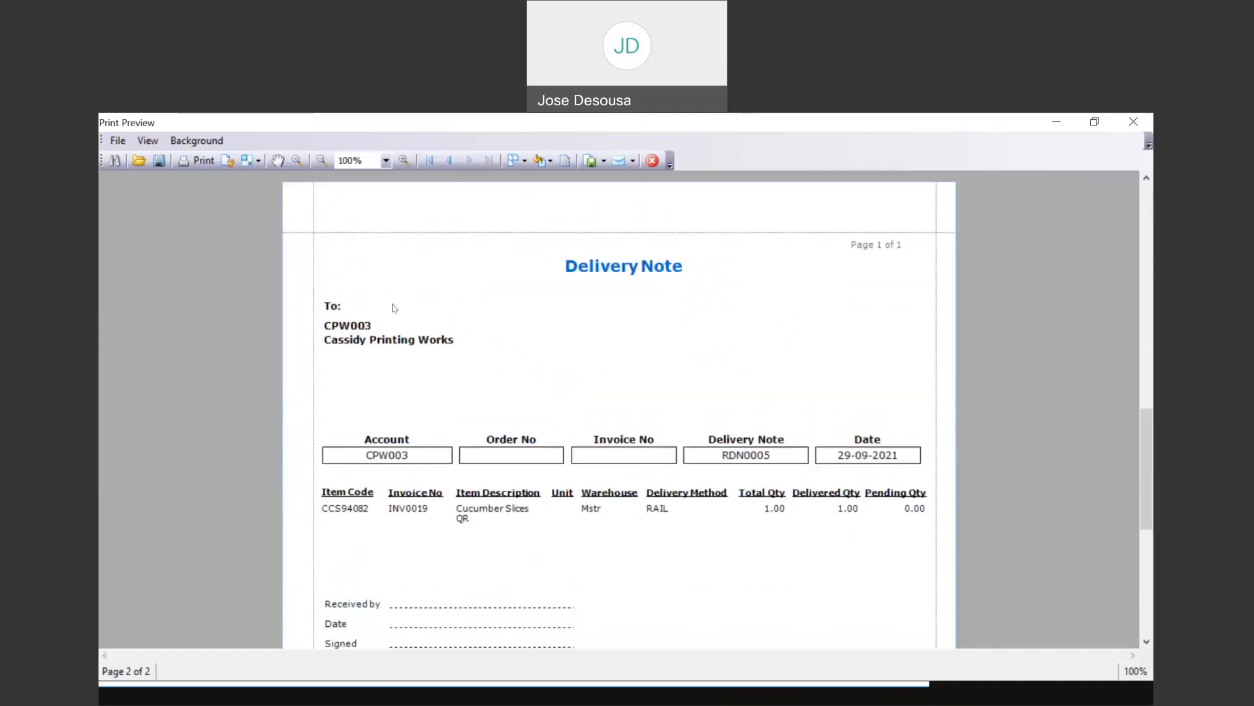
drag(1146, 418, 1147, 185)
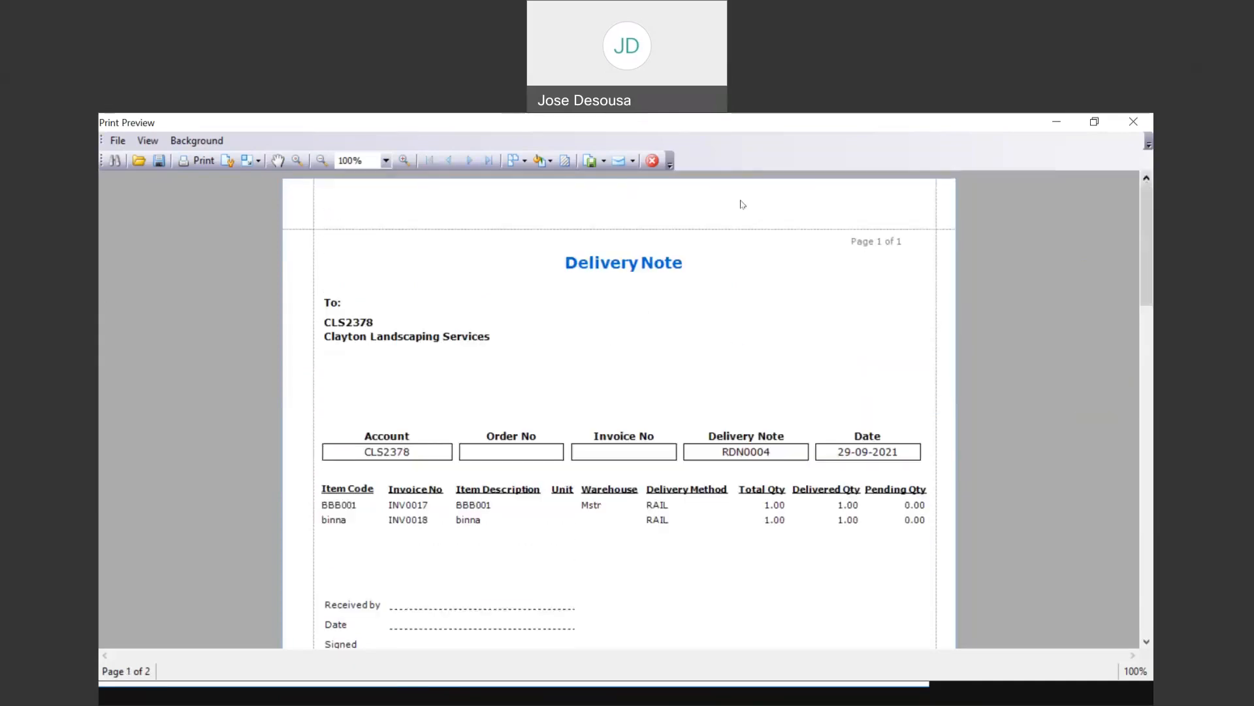
click(653, 161)
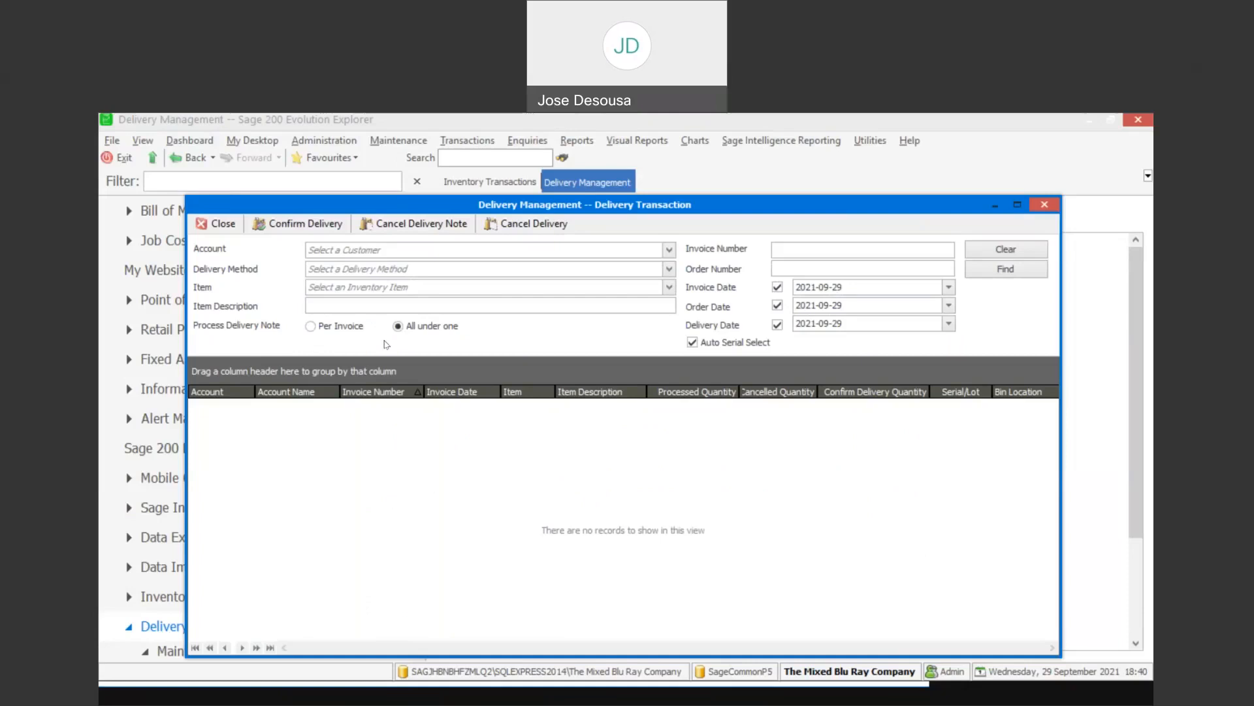
click(227, 221)
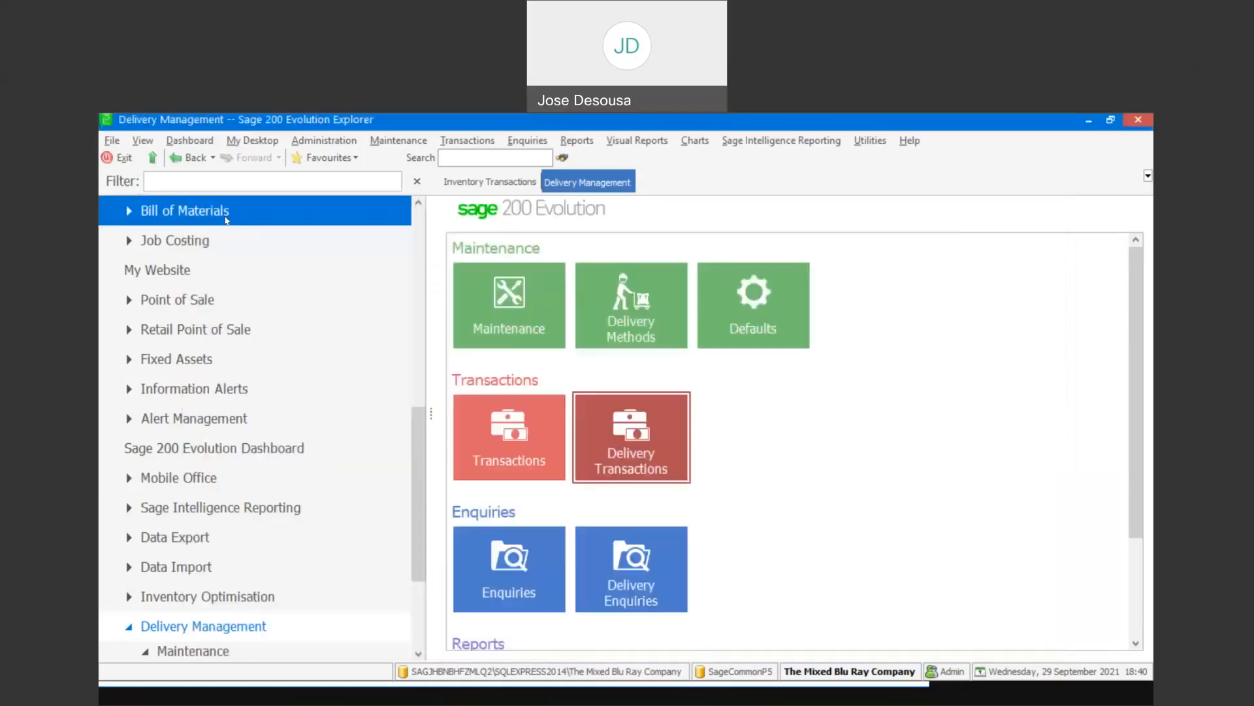
- Open Delivery Enquiries in Delivery Management, find deliveries with status All, review the listed delivery notes, and close the enquiry
drag(417, 460, 415, 513)
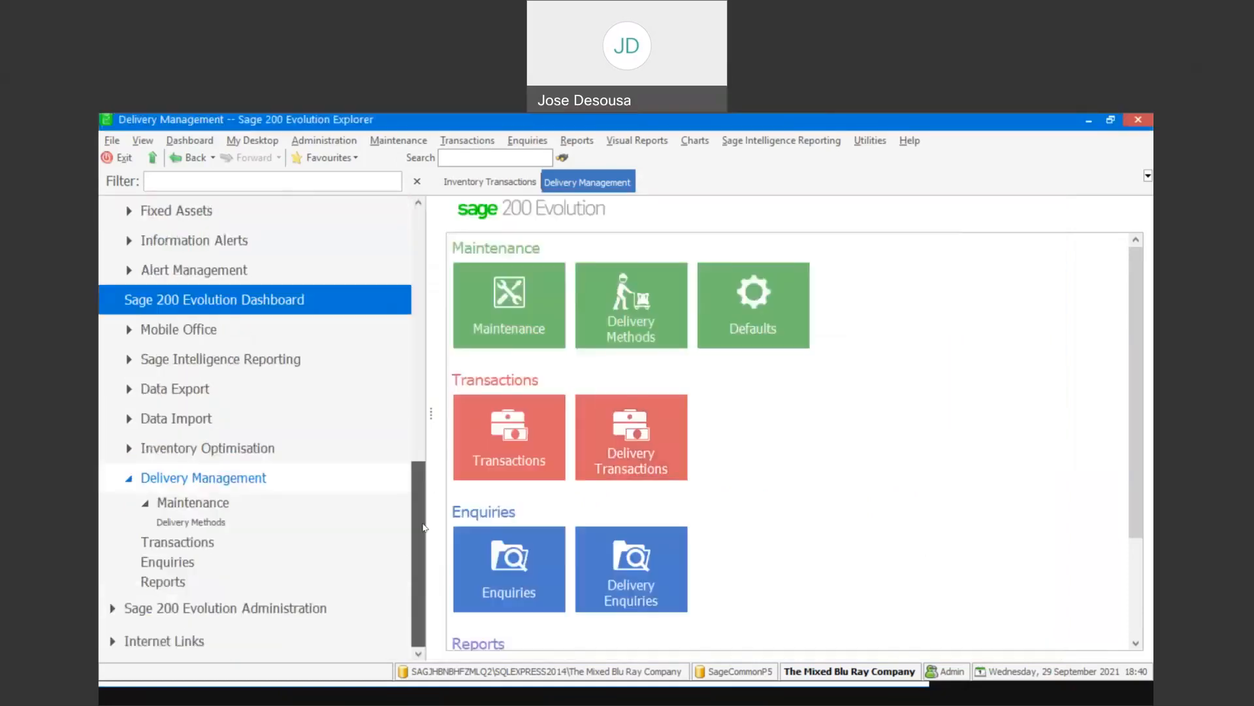
click(247, 562)
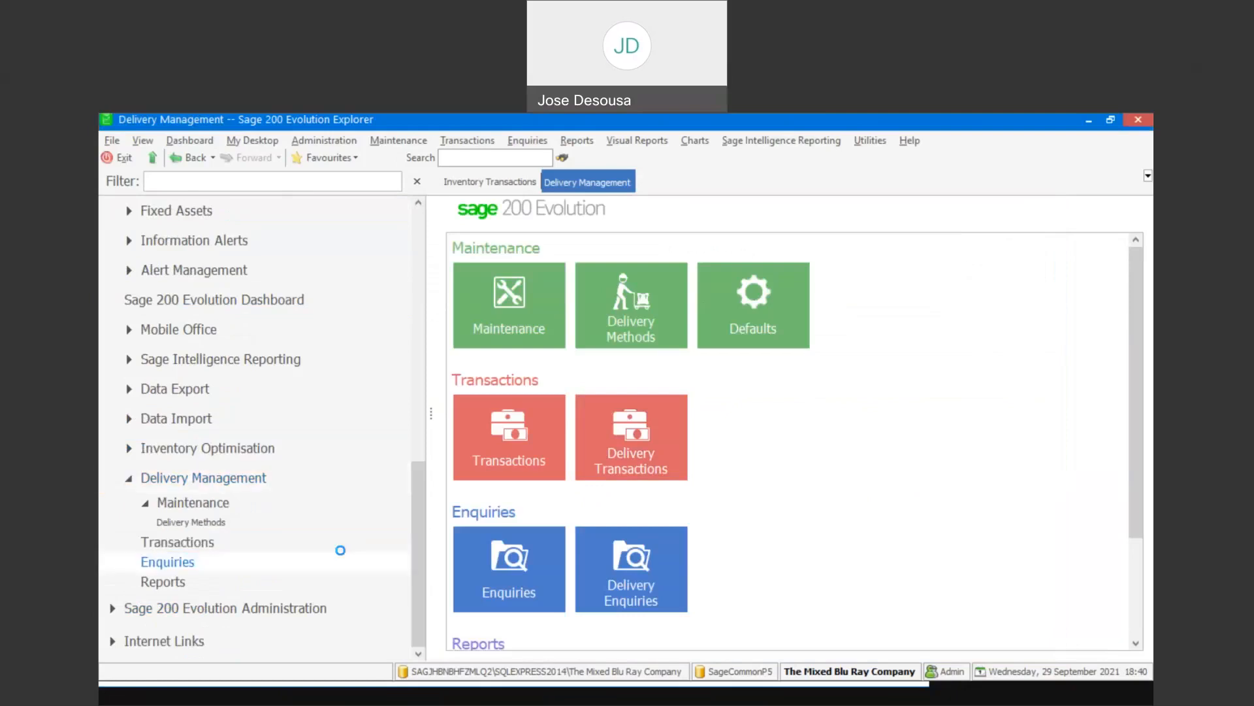
click(532, 305)
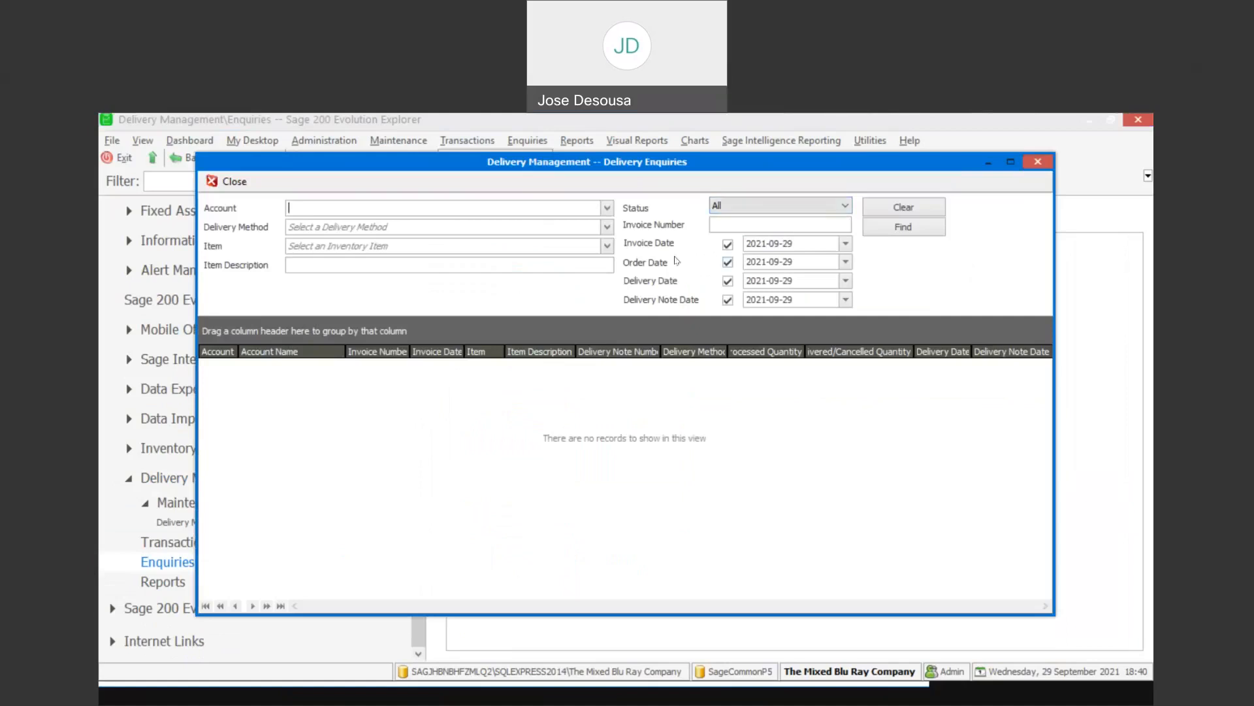
click(846, 208)
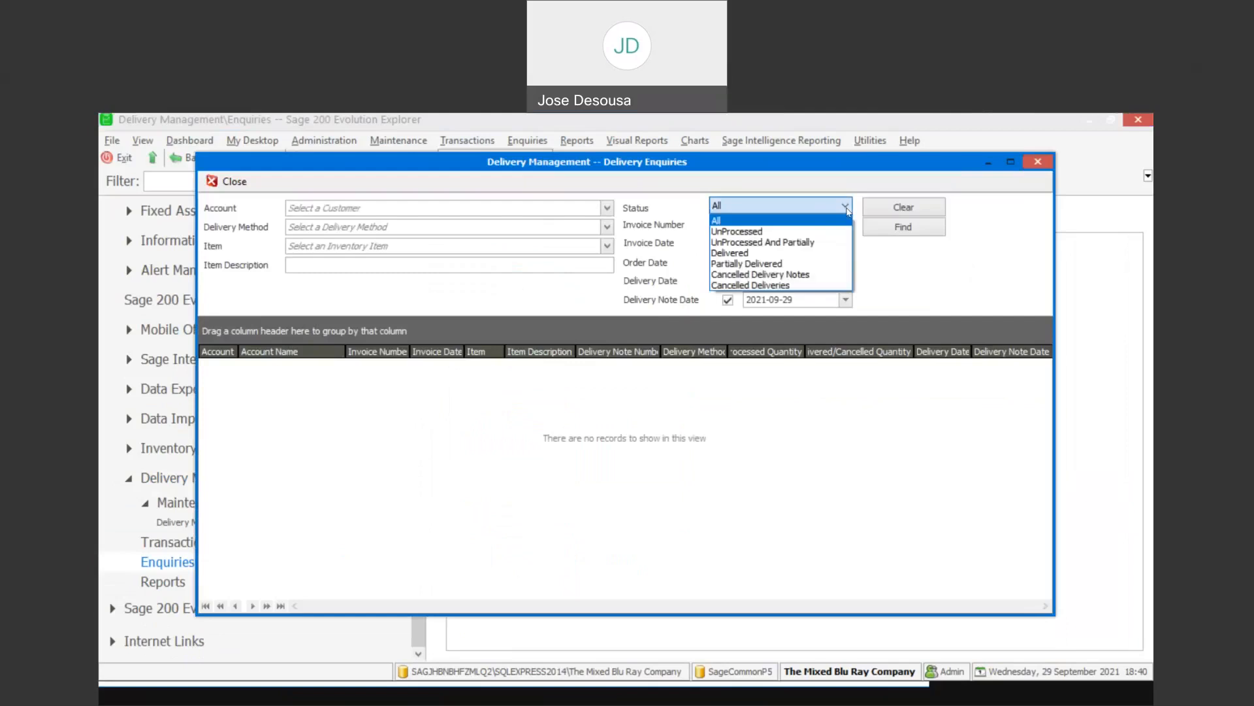
click(905, 254)
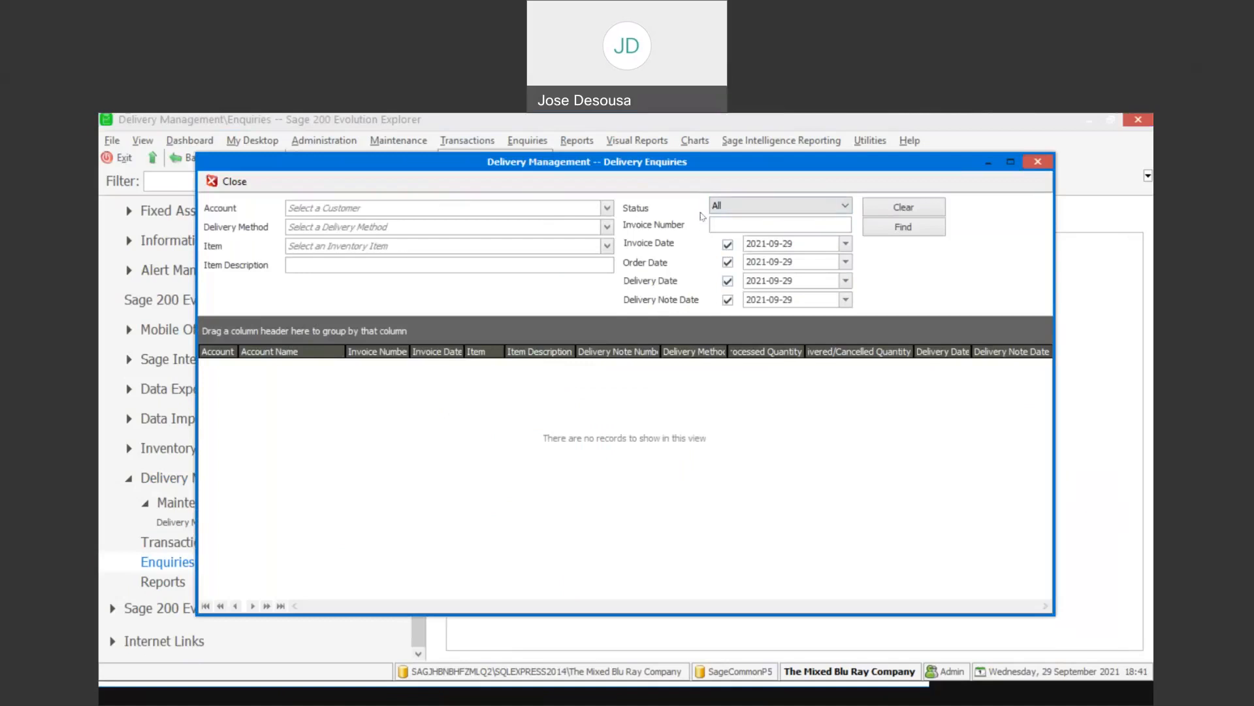
click(917, 231)
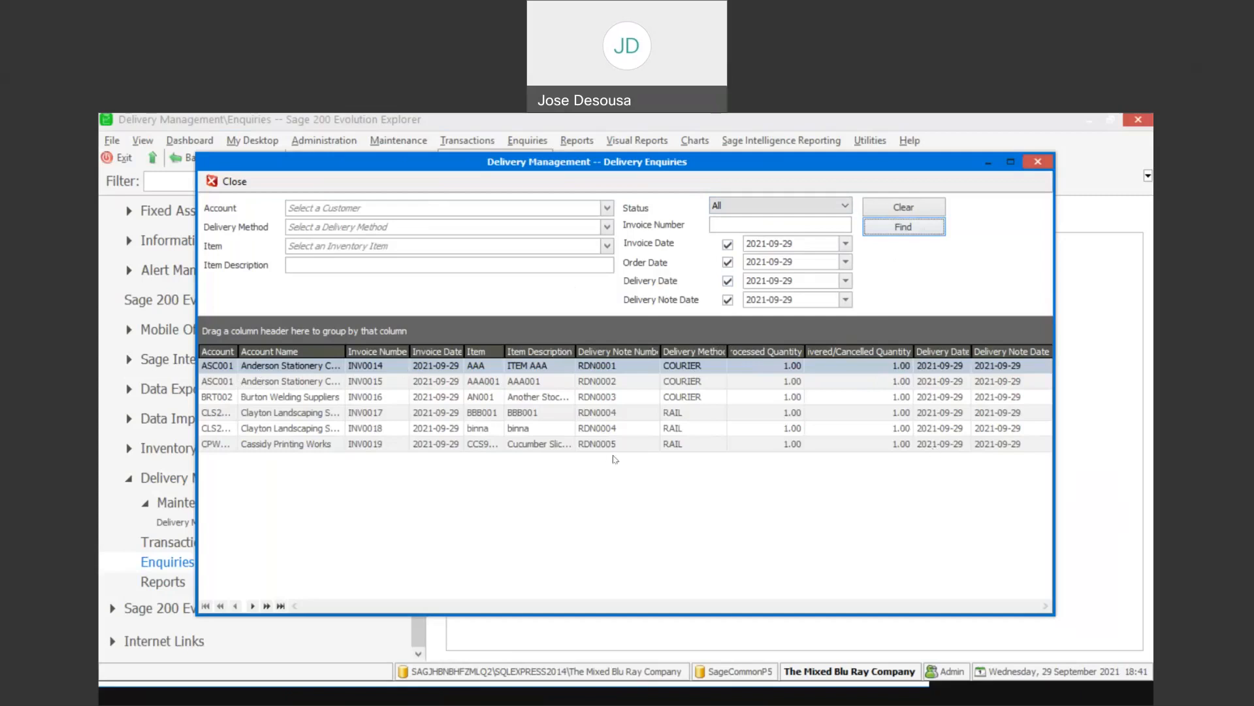
click(605, 387)
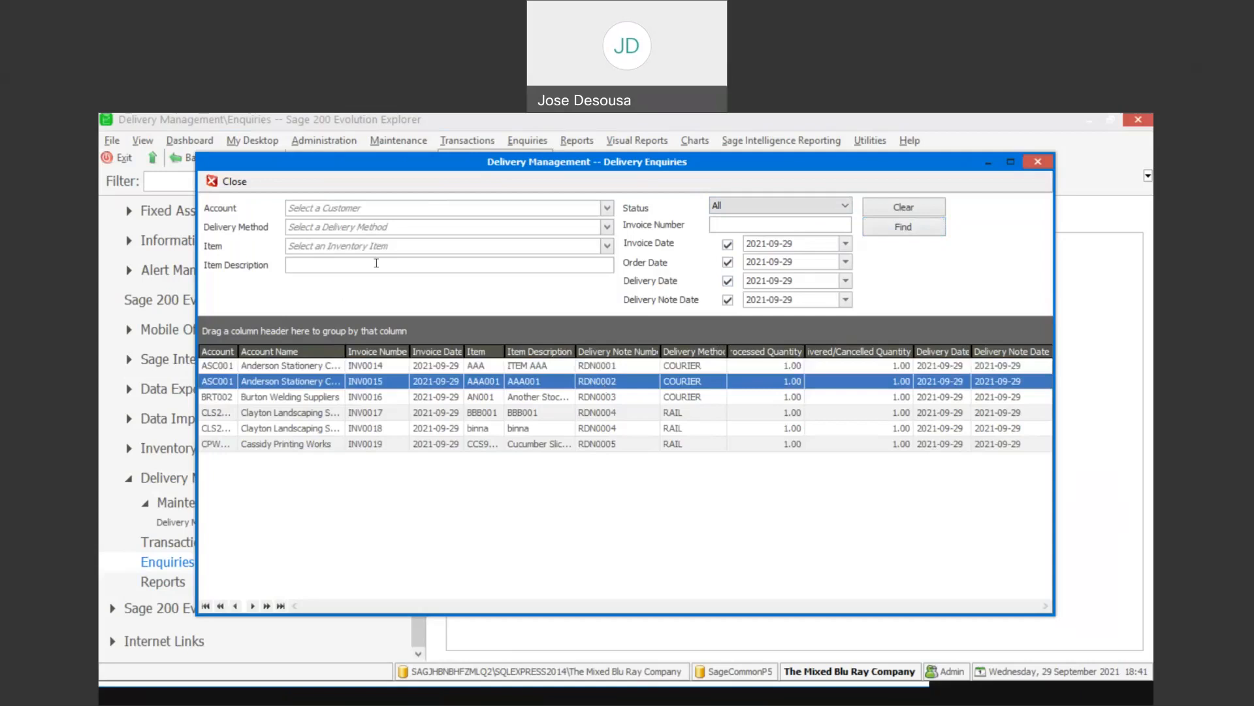
click(246, 186)
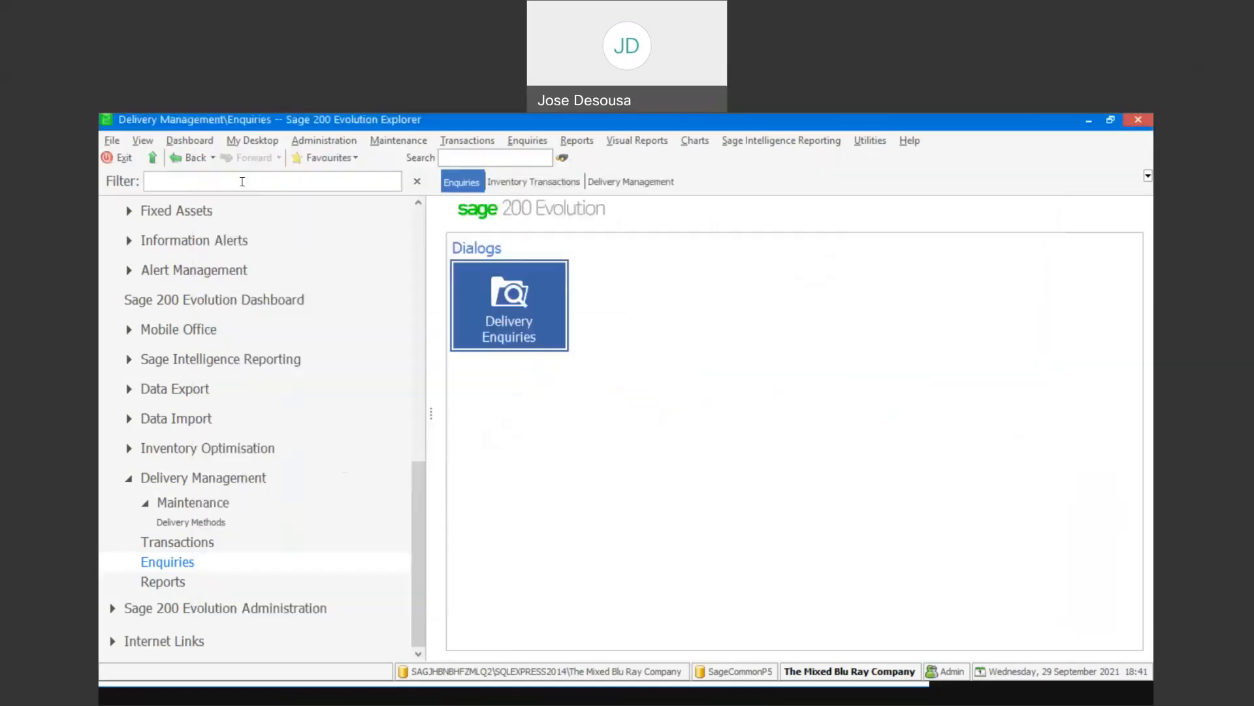
- Open the Delivery Notes report, list the notes, preview a reprint of the first Clayton Landscaping RAIL note, and close the preview and report
click(208, 581)
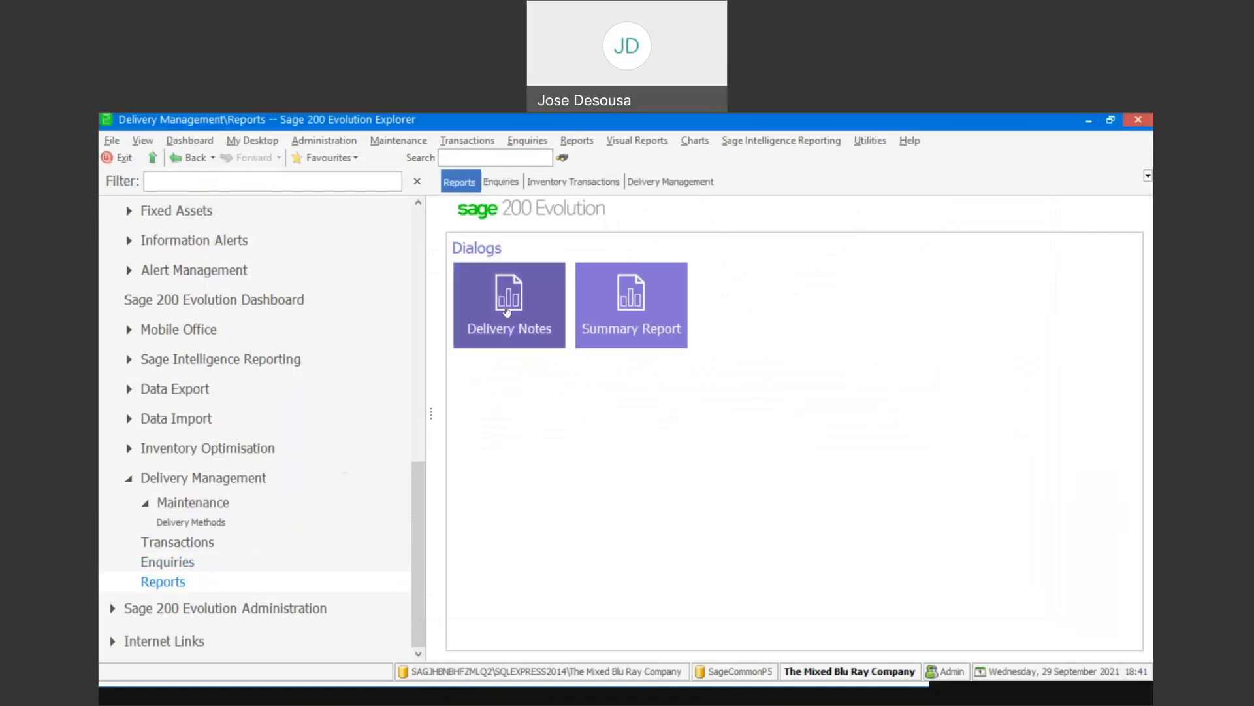
click(507, 311)
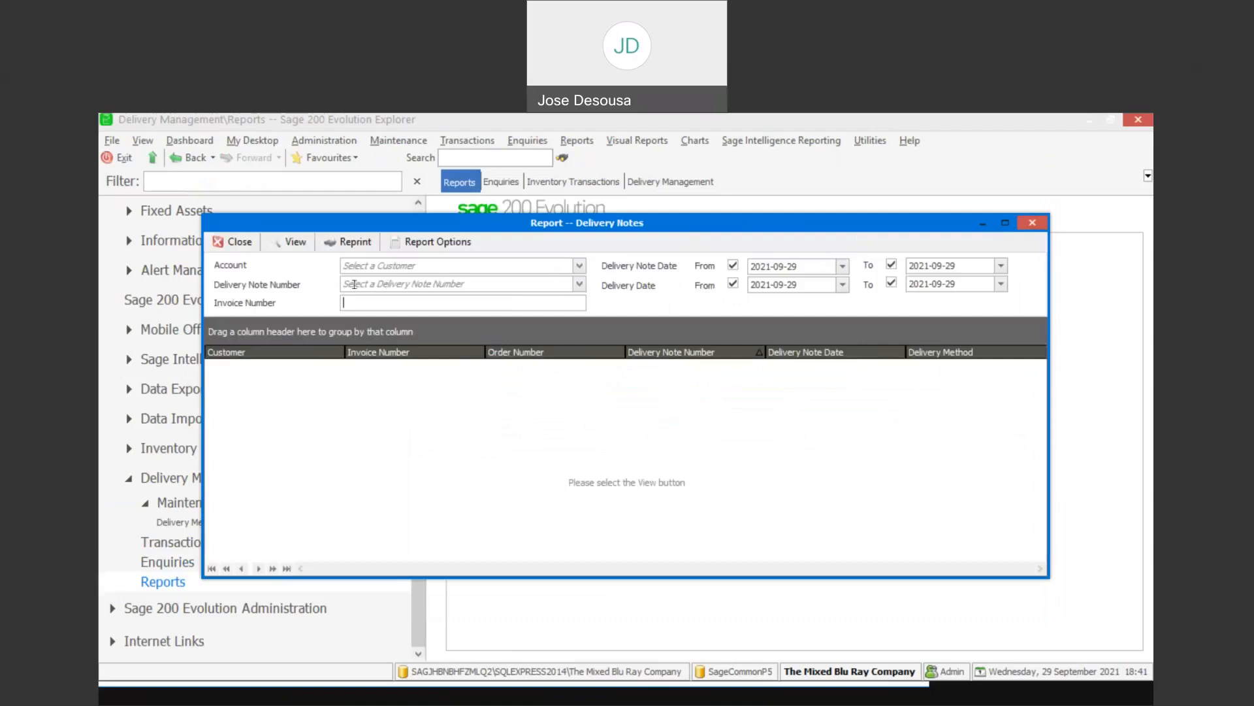
click(292, 251)
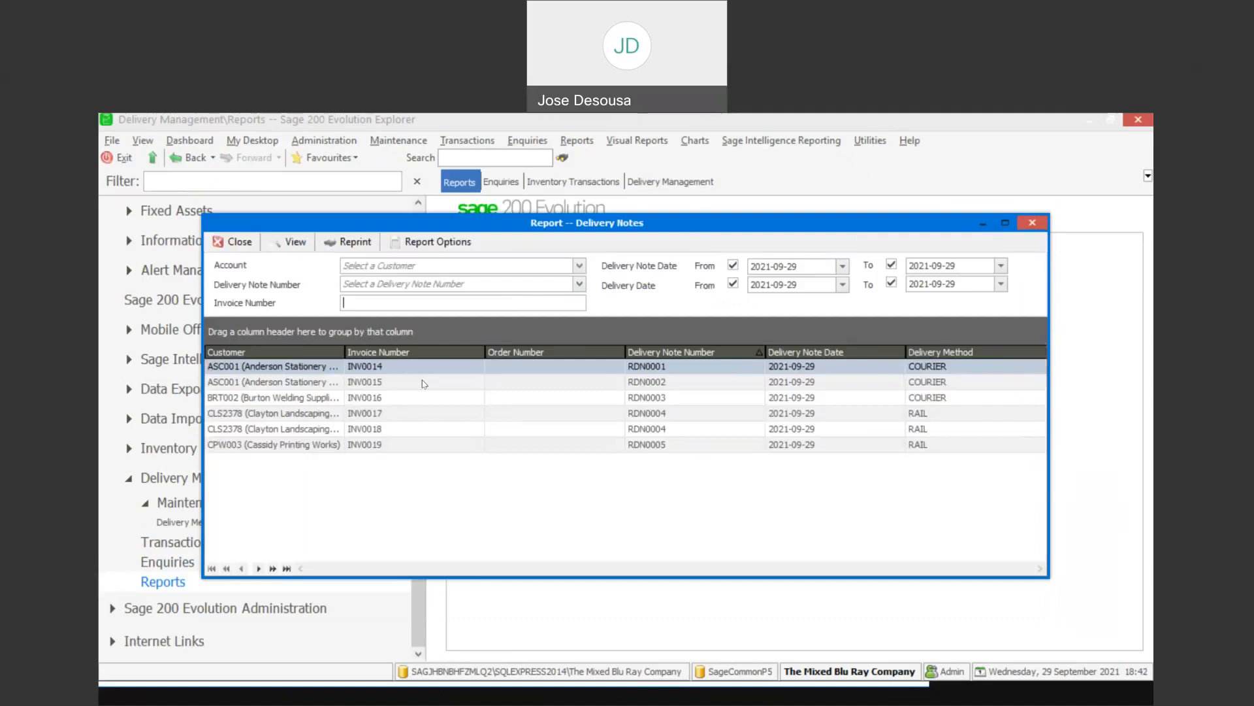
click(403, 414)
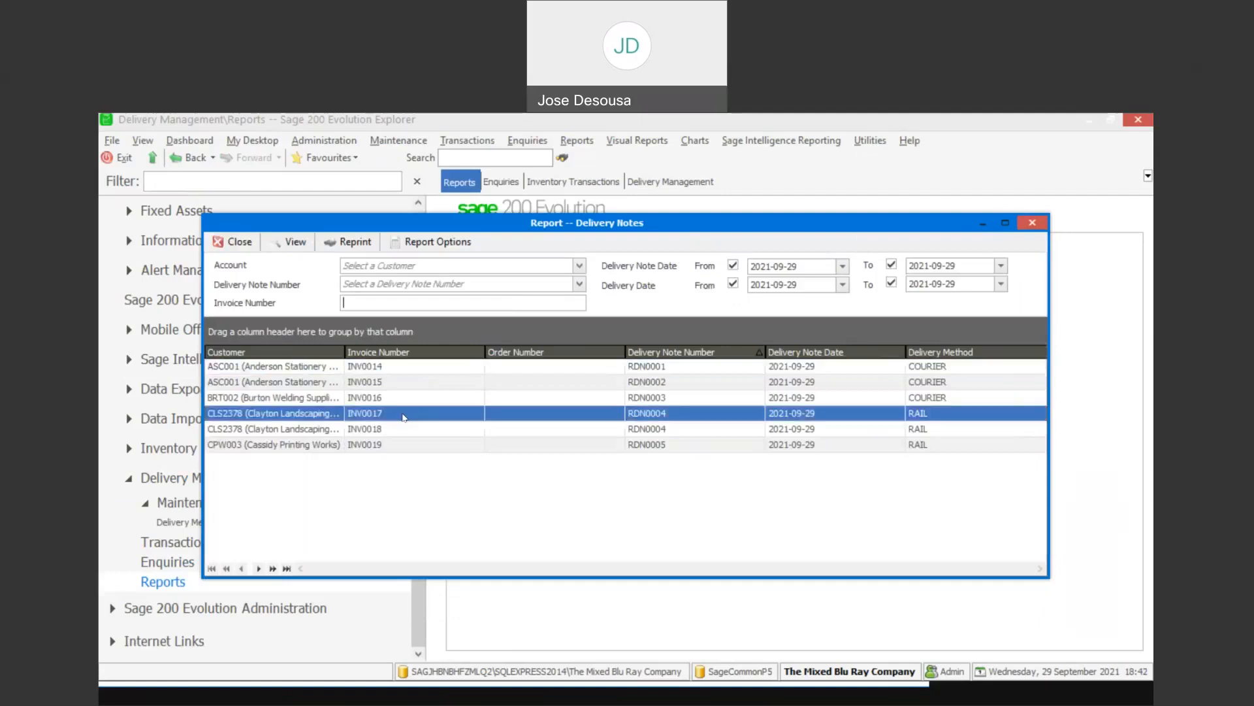
click(362, 243)
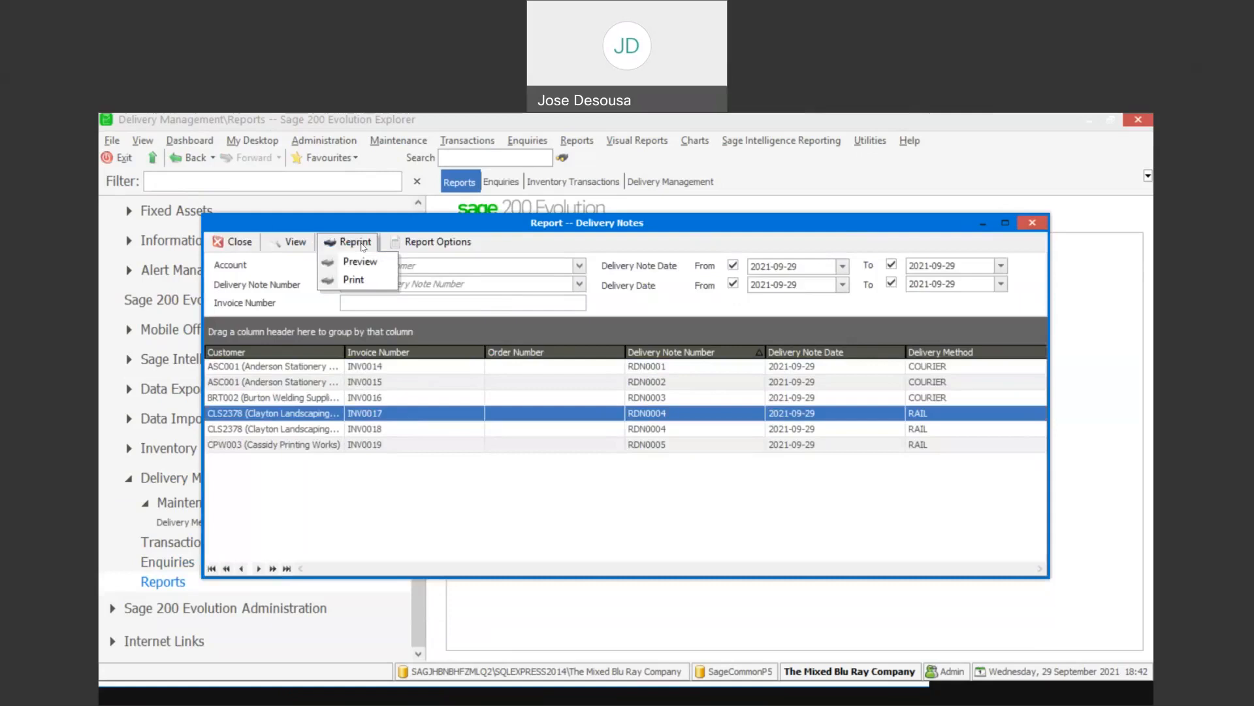
click(361, 265)
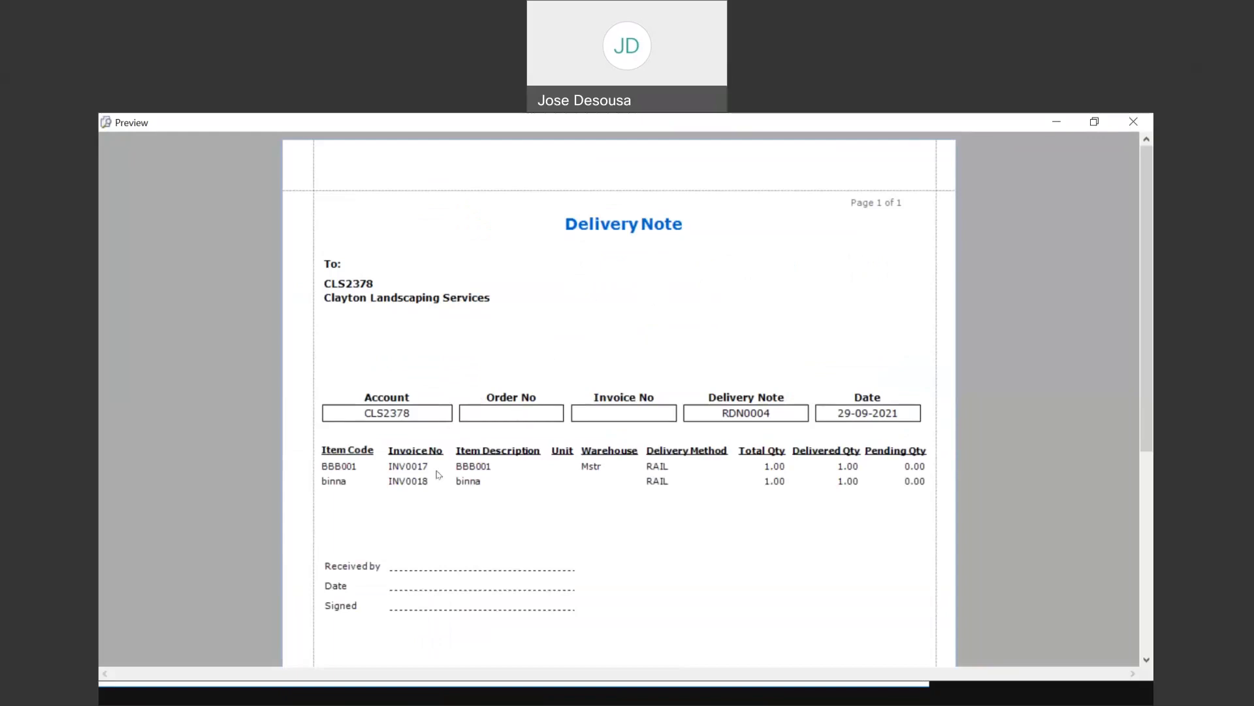
click(1131, 122)
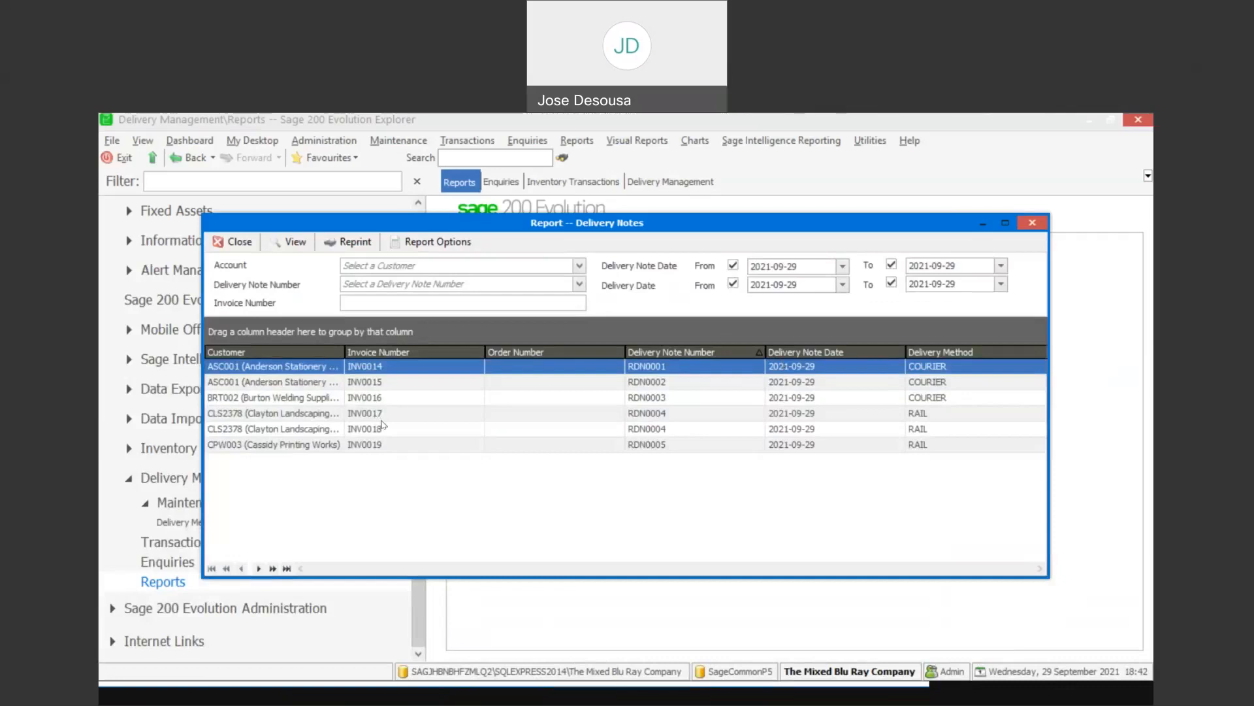
click(240, 243)
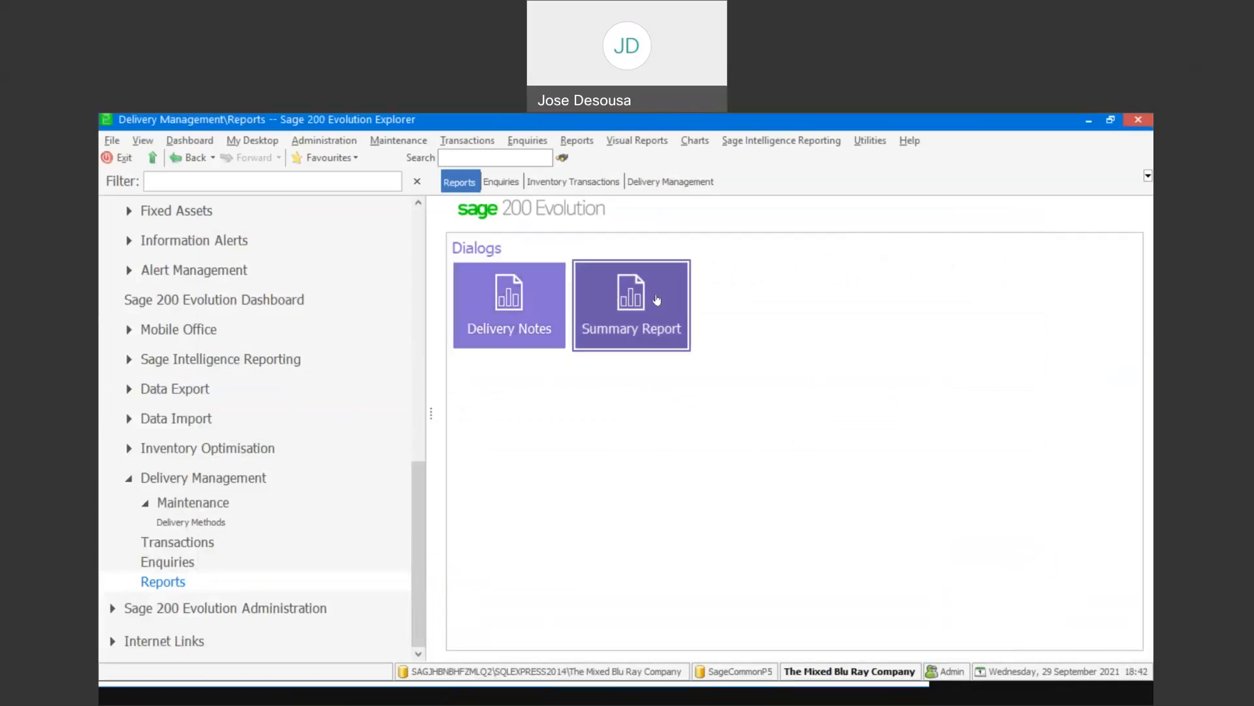
- Open the Summary Report, find the Completed Deliveries, review the listed lines, and close the report
click(657, 300)
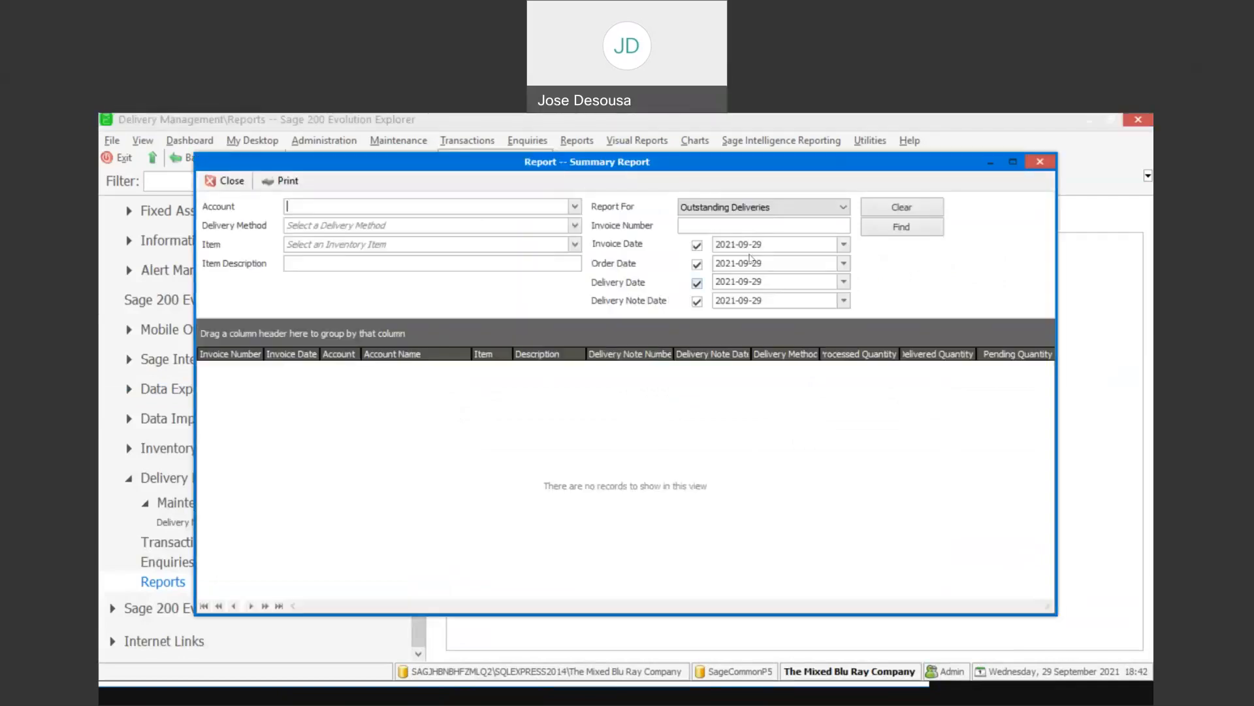
click(844, 207)
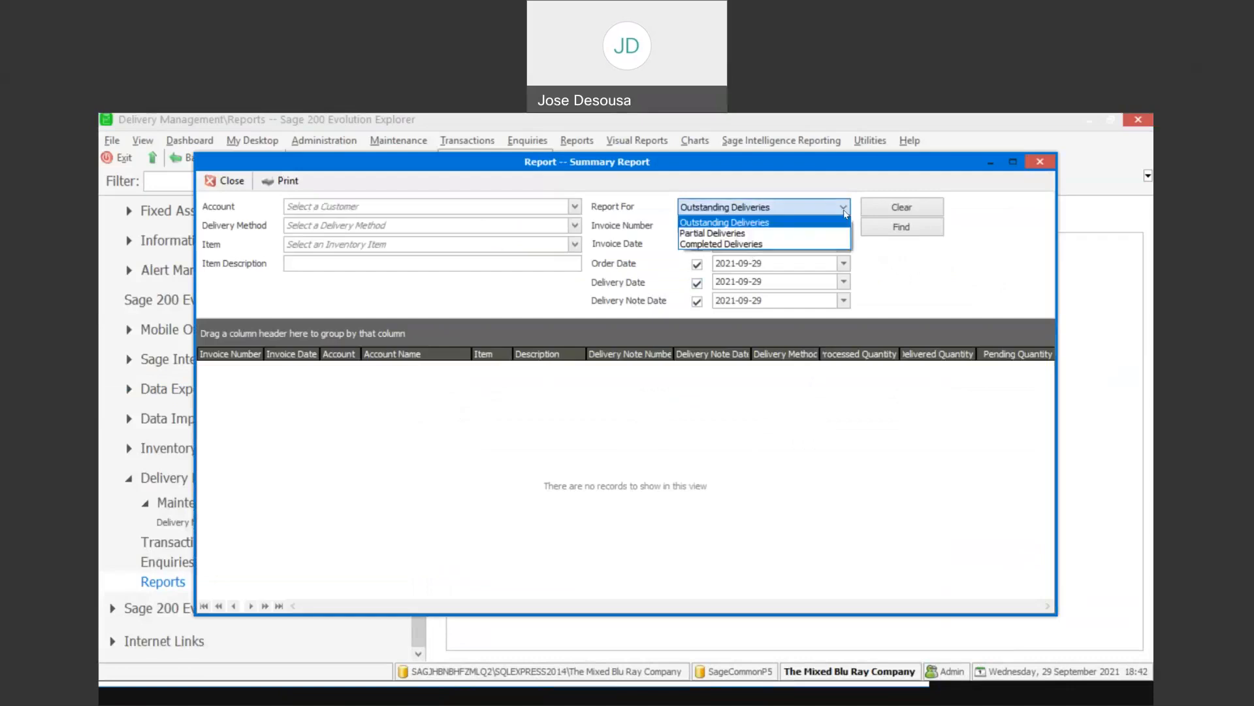
click(768, 243)
click(768, 244)
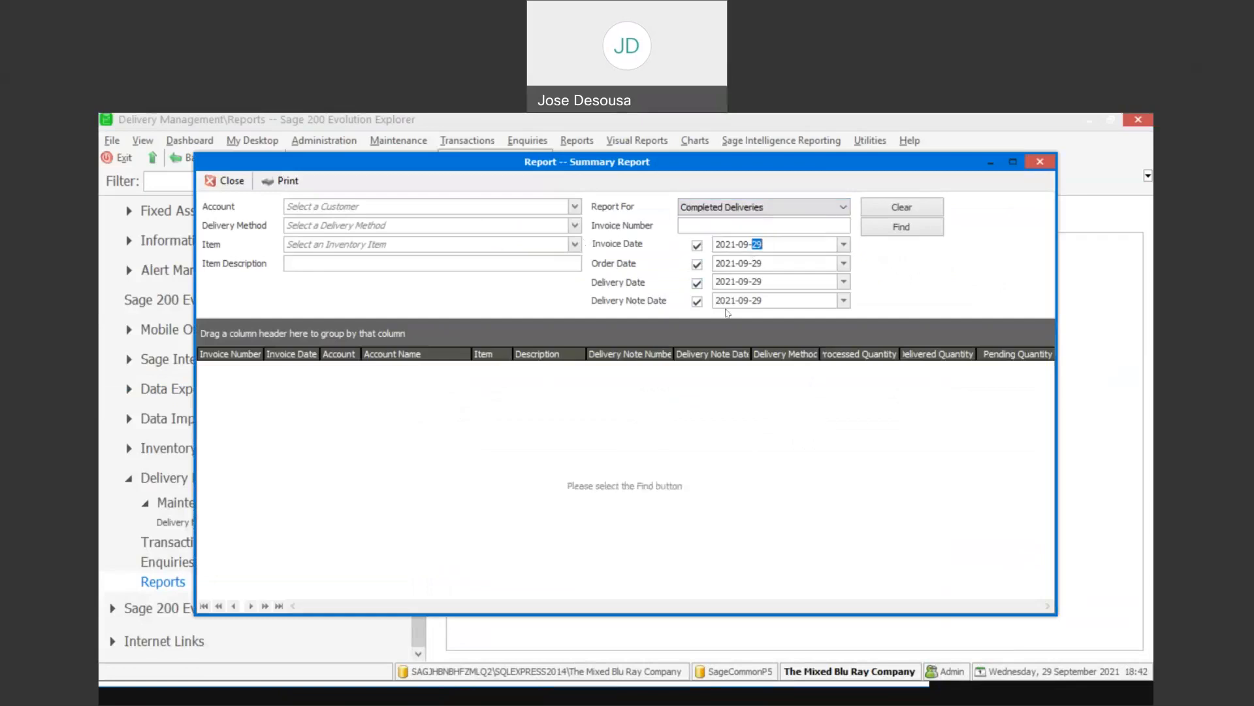
click(912, 232)
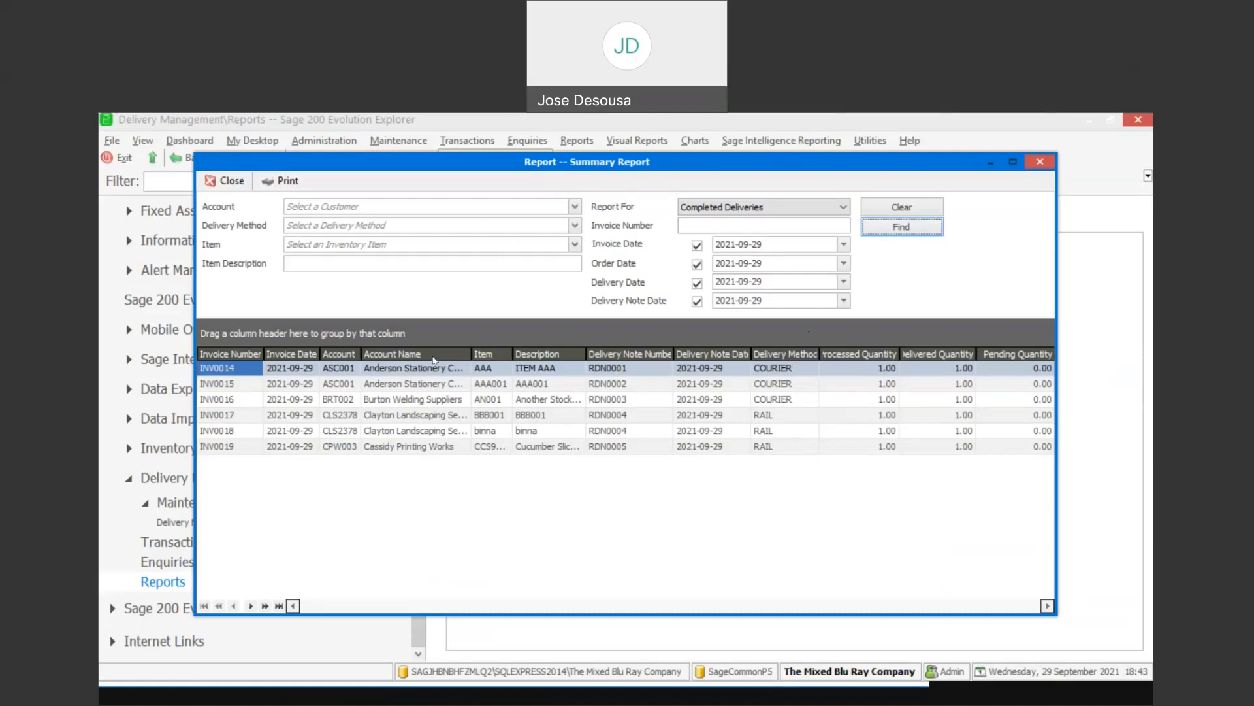
click(241, 184)
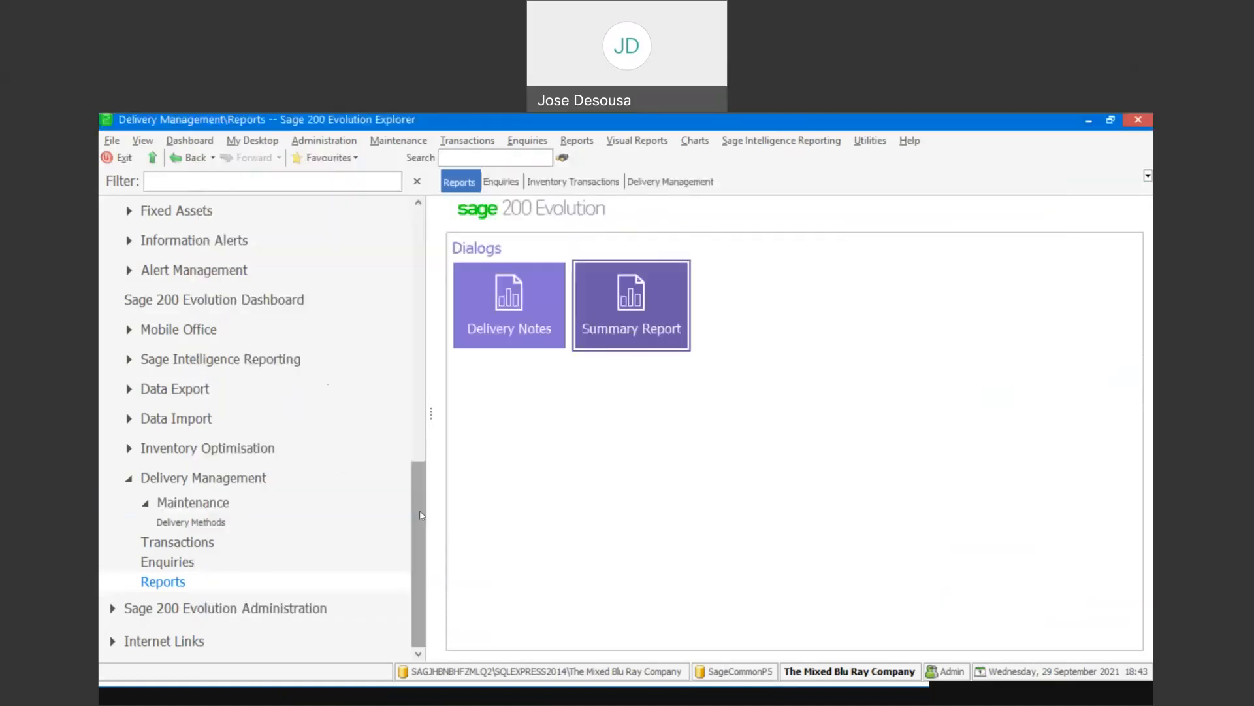
- Open Cancel Delivery Note from Delivery Transactions in Delivery Management and list the Complete Delivered notes
click(186, 542)
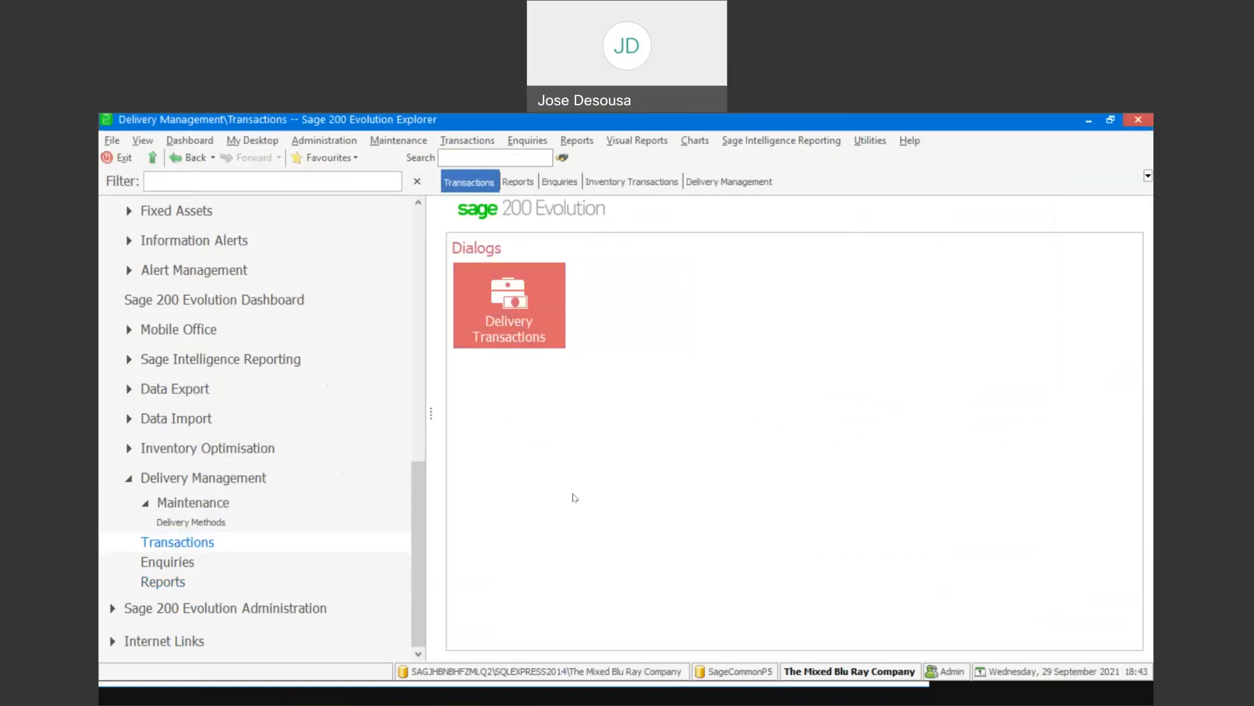
click(514, 332)
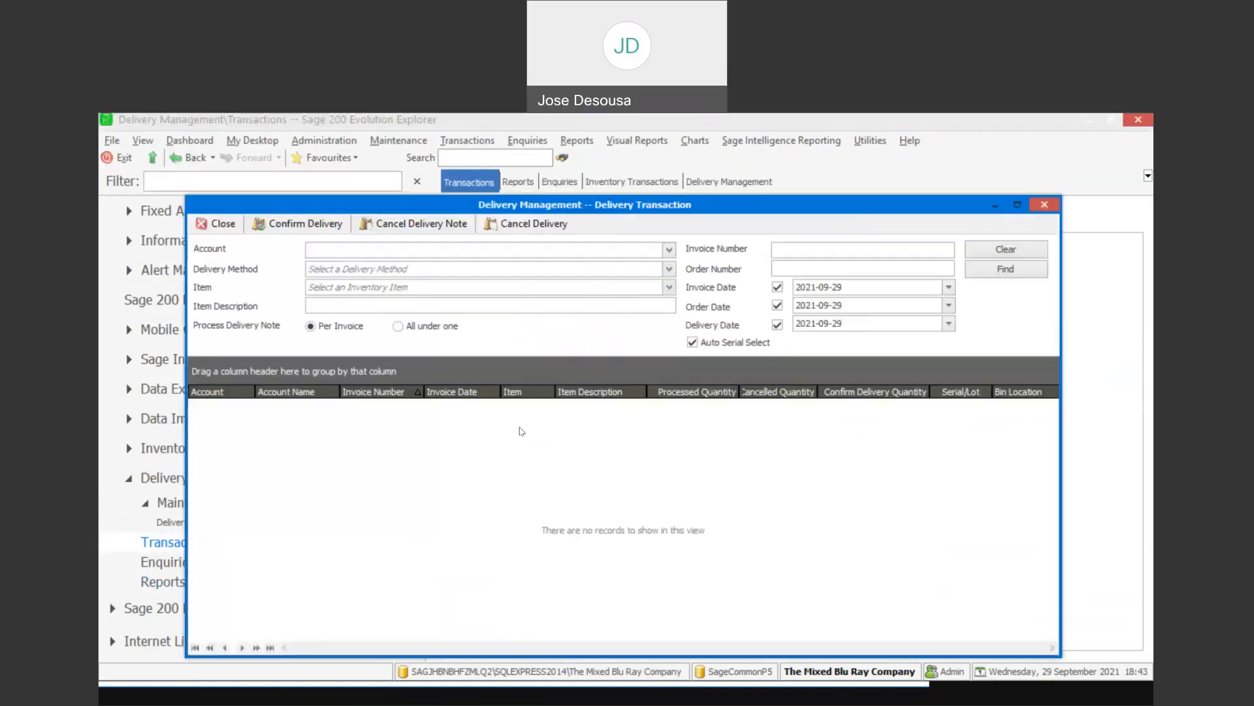
click(428, 224)
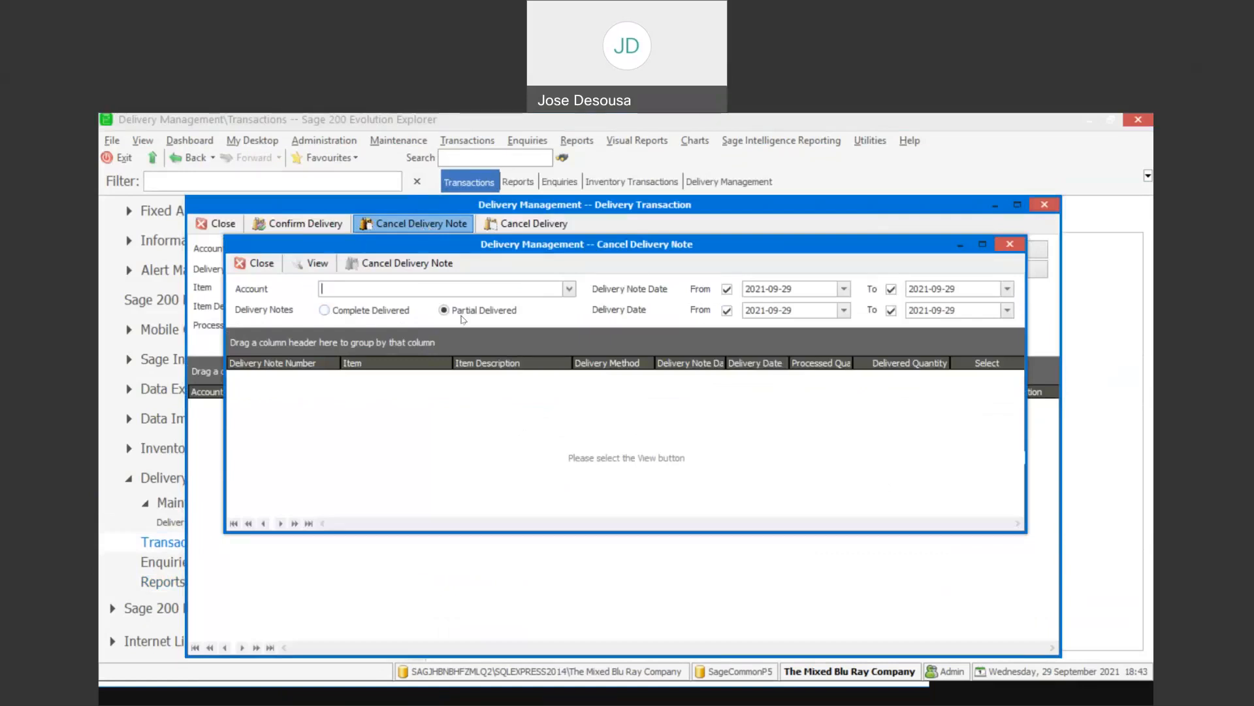
click(326, 312)
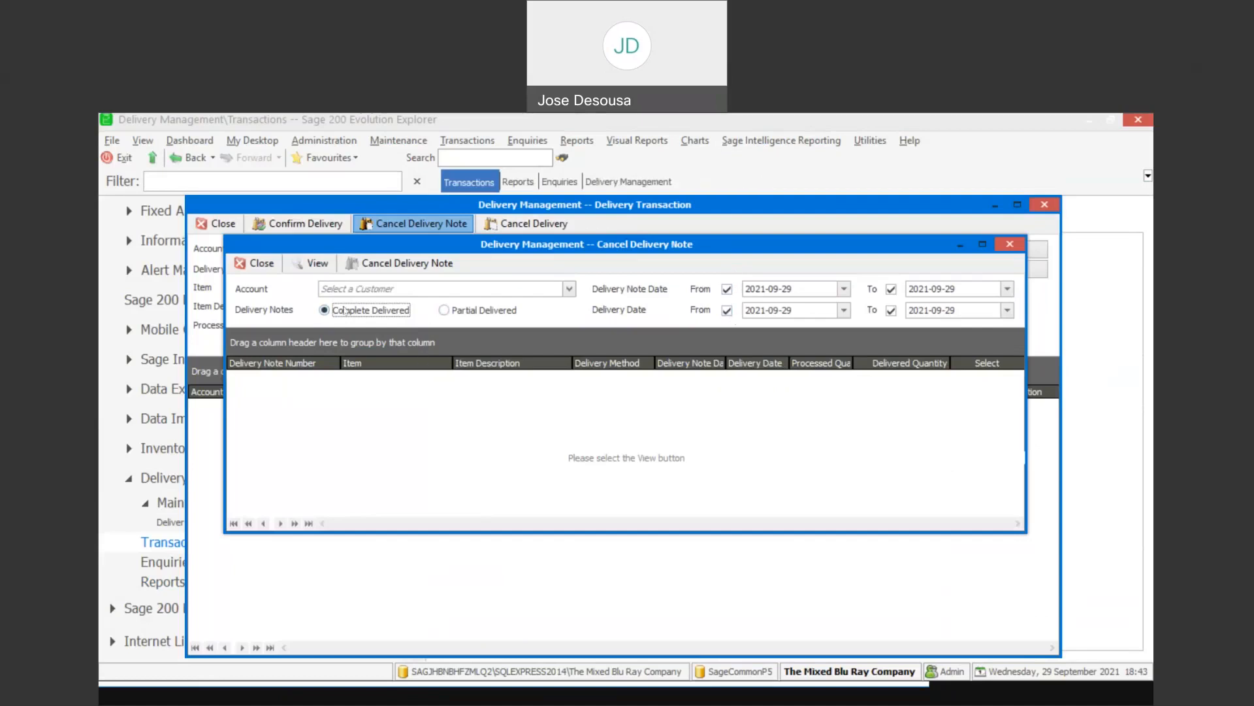
click(314, 268)
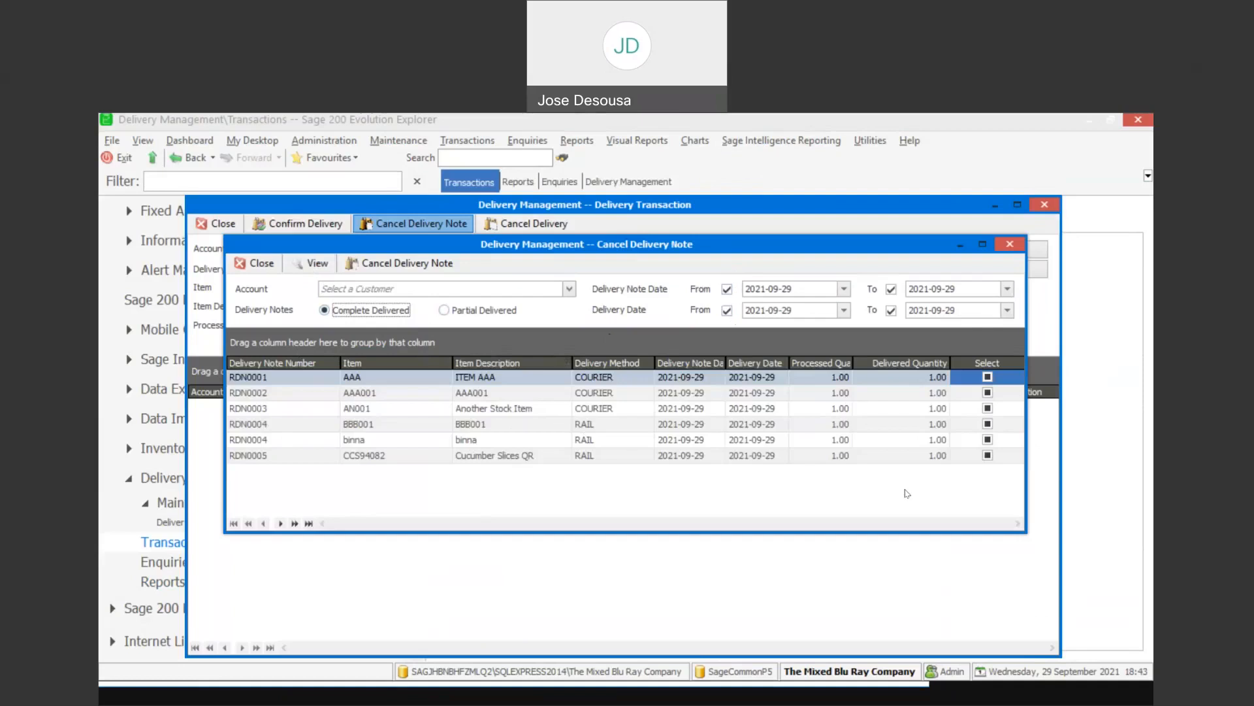
- Cancel the delivery notes for the BBB001, binna and CCS94082 lines, confirm the cancellation, and close both delivery windows
click(987, 424)
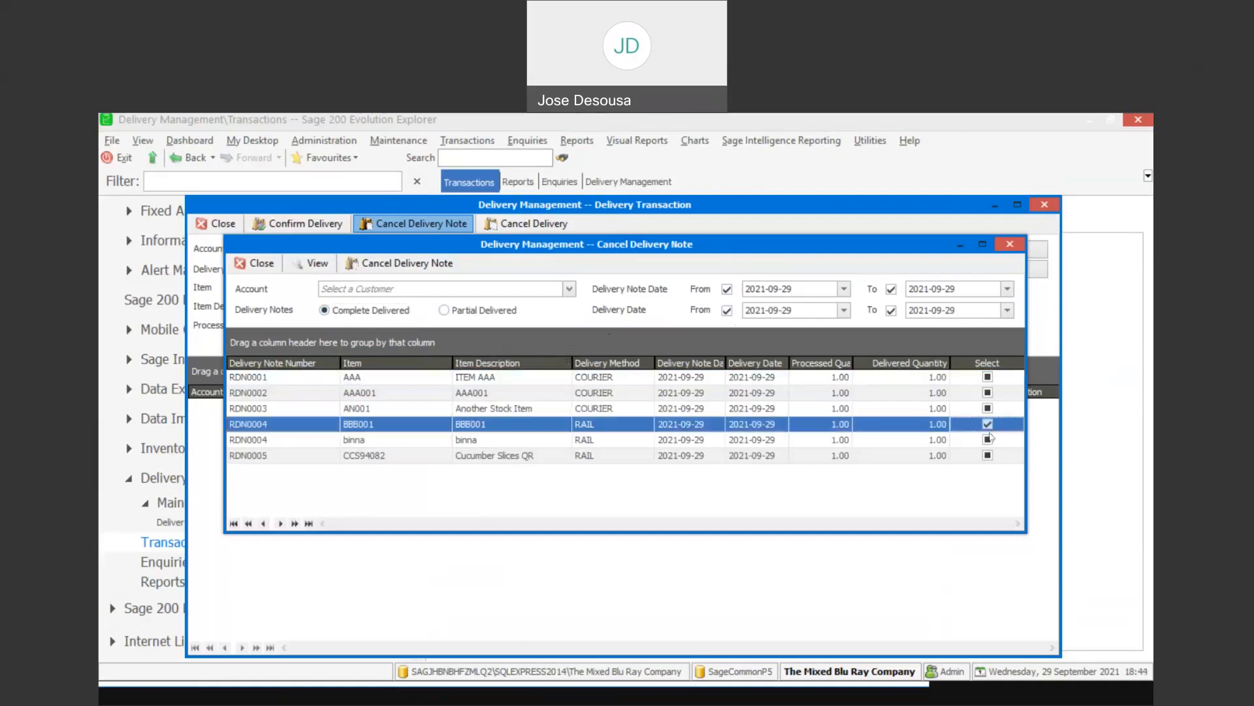
click(988, 439)
click(988, 456)
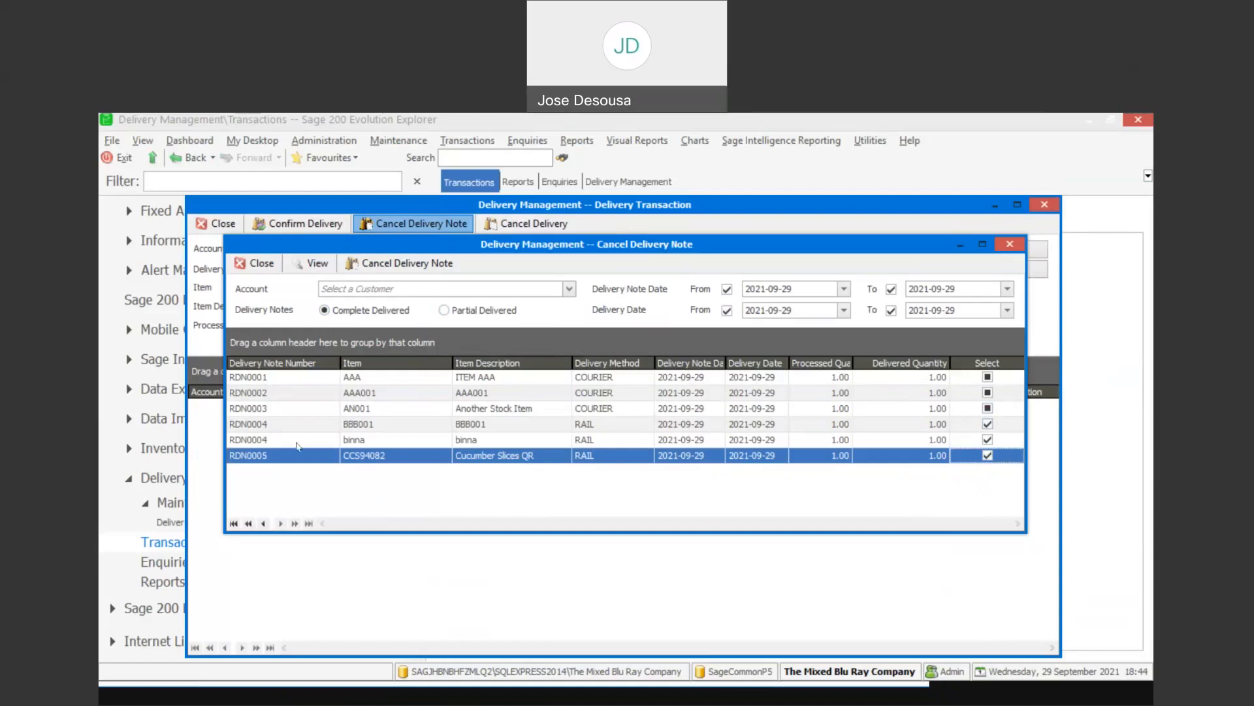
click(392, 264)
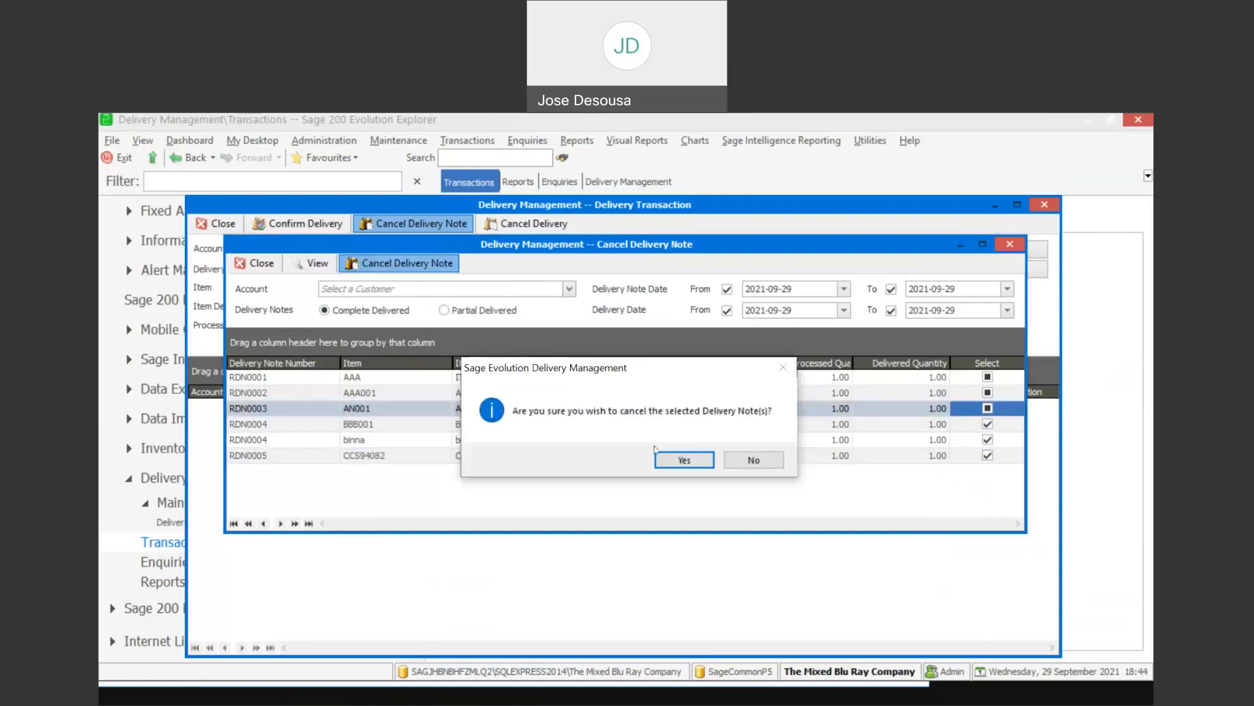
click(665, 462)
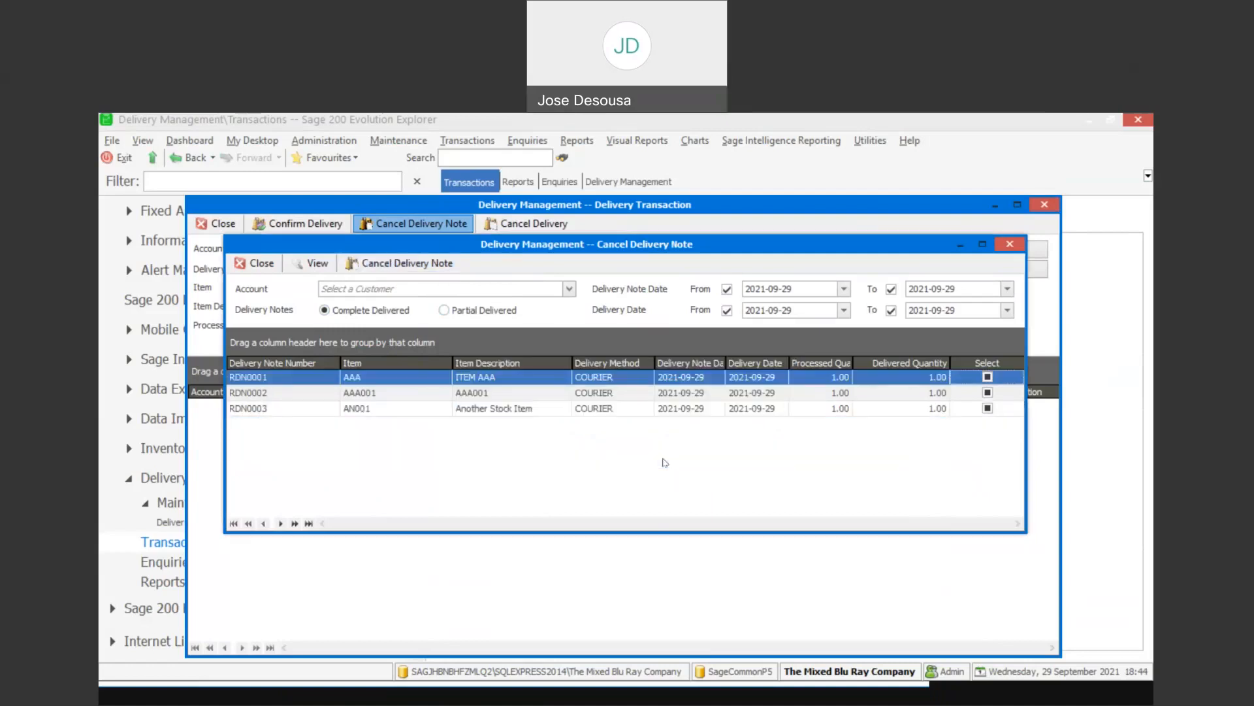
click(260, 264)
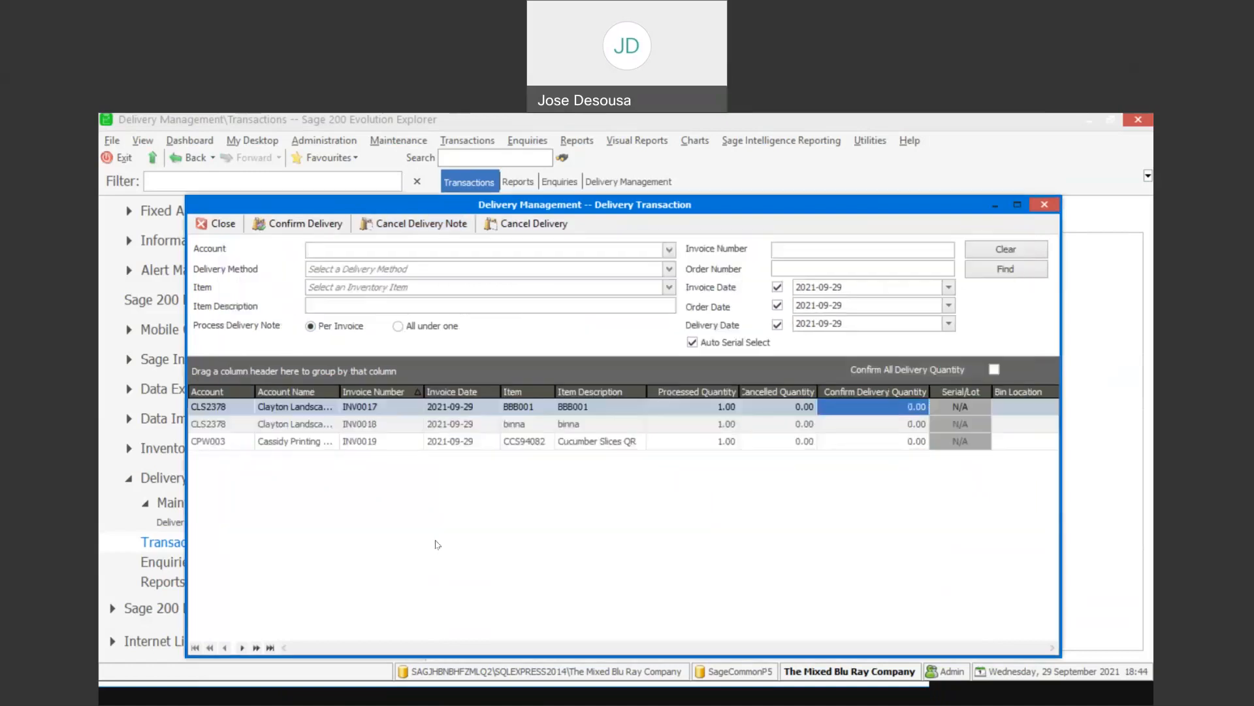
click(223, 224)
- Reopen Delivery Transactions with delivery notes processed Per Invoice and find the outstanding deliveries
click(516, 306)
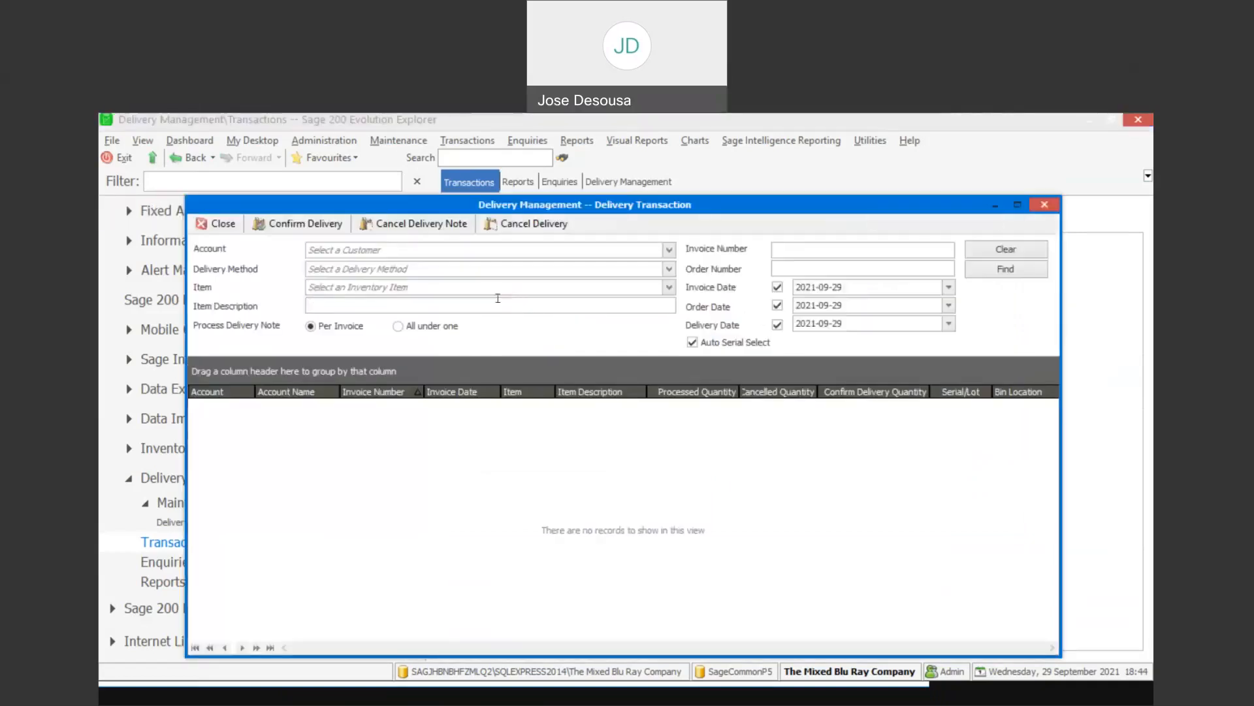
click(570, 303)
click(1009, 277)
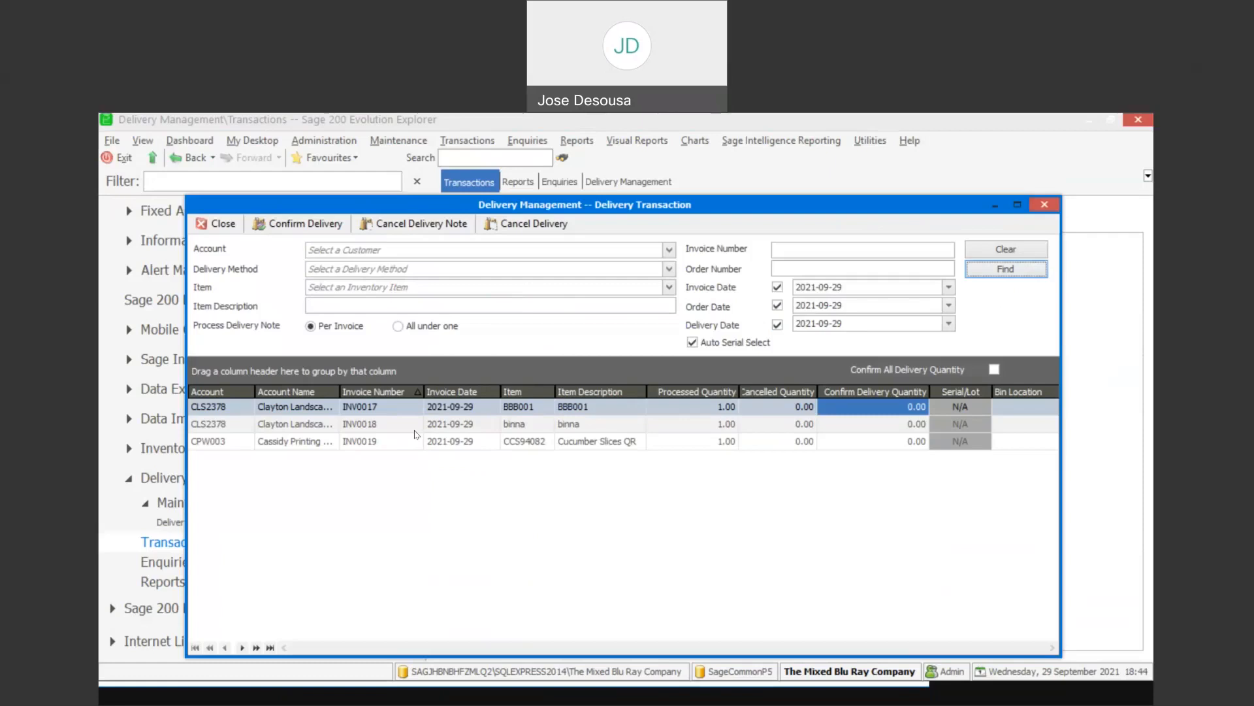
- Set the Confirm Delivery Quantity to 1 on the BBB001, binna and CCS94082 lines
click(844, 402)
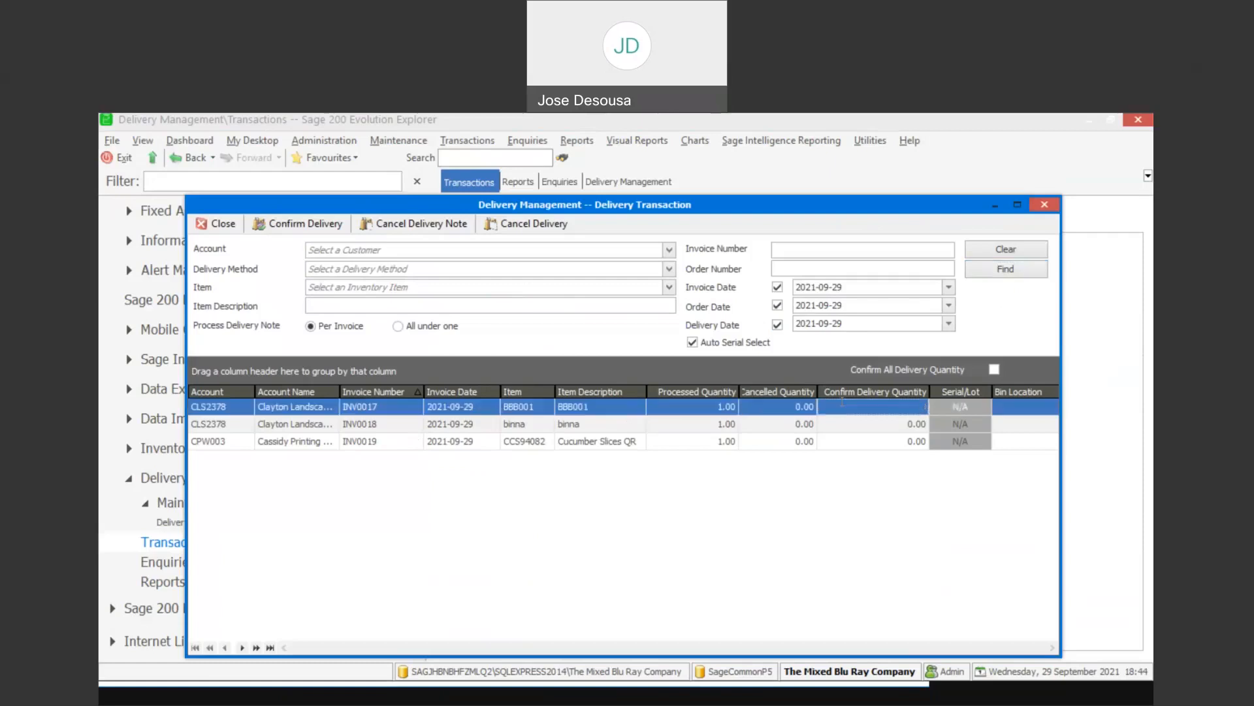
click(876, 430)
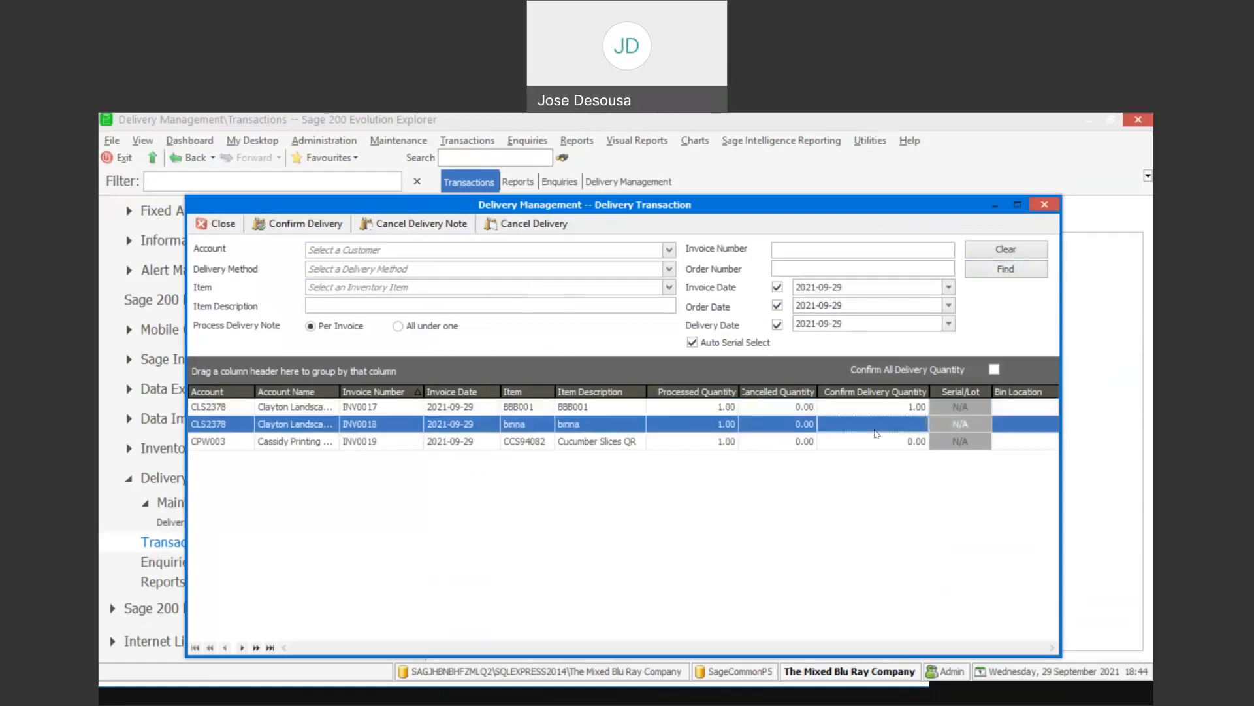
click(910, 443)
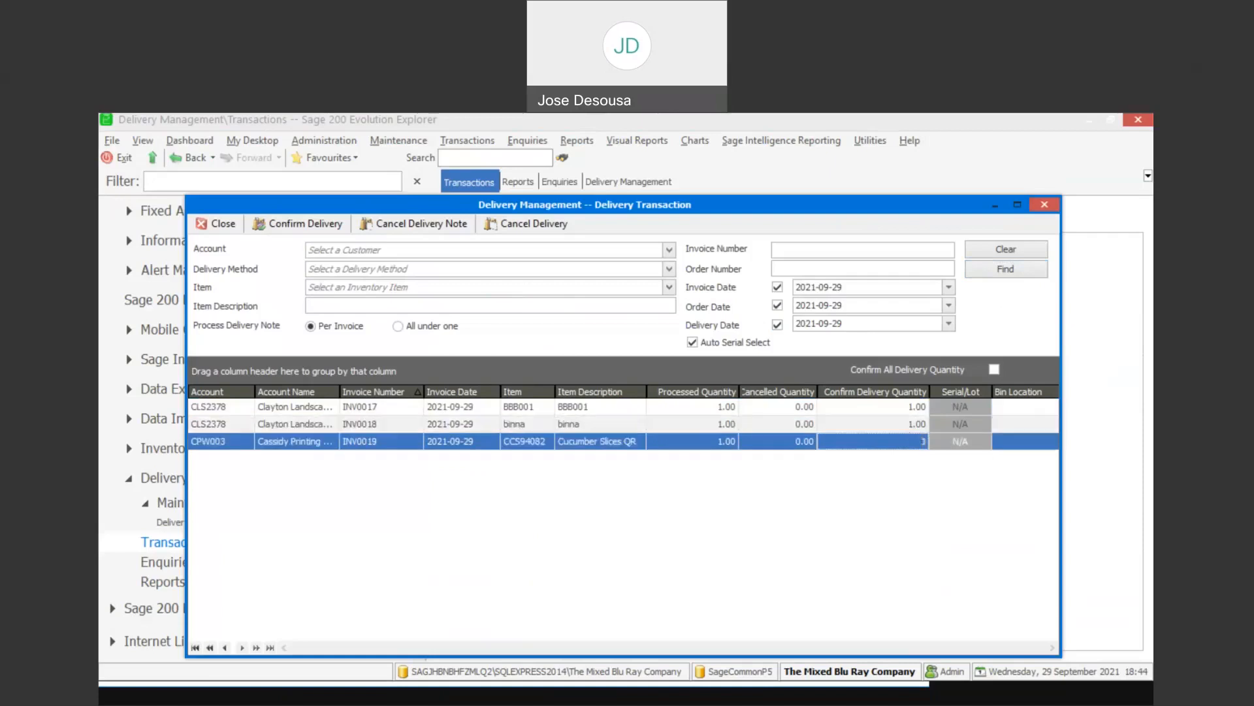
click(917, 482)
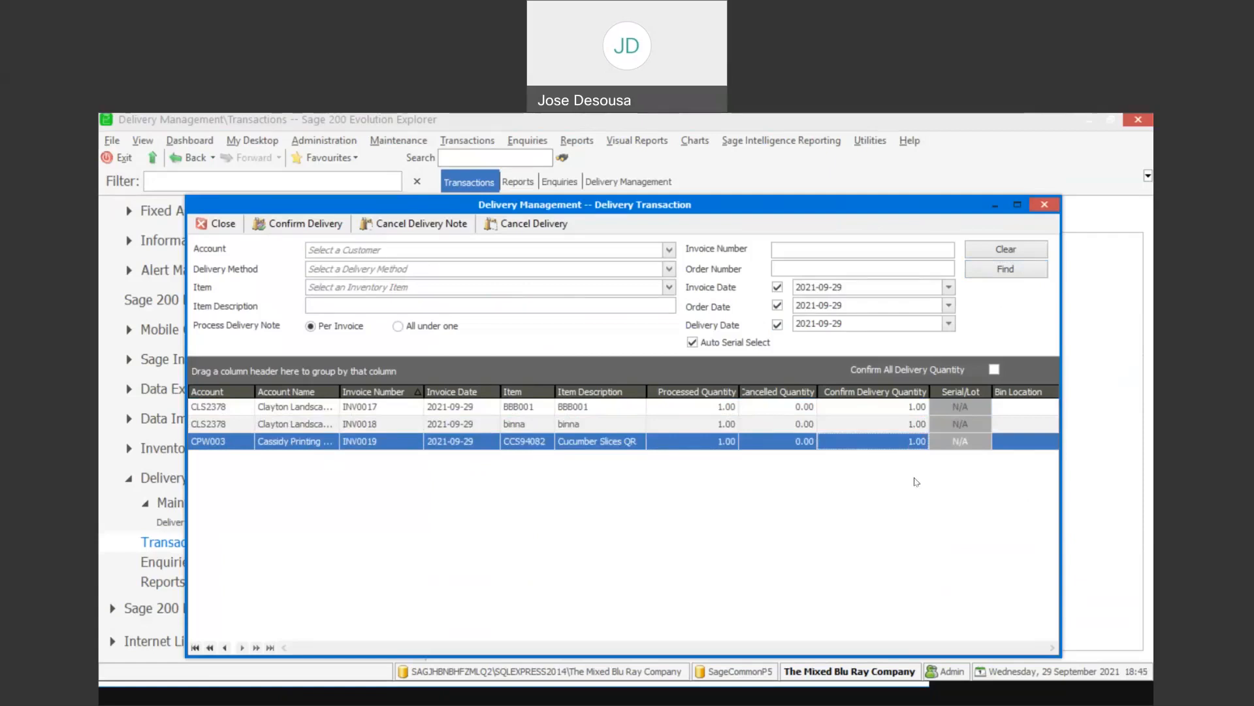
- Confirm the delivery of the three lines, print the delivery notes to preview, and close the preview and the delivery window
click(340, 229)
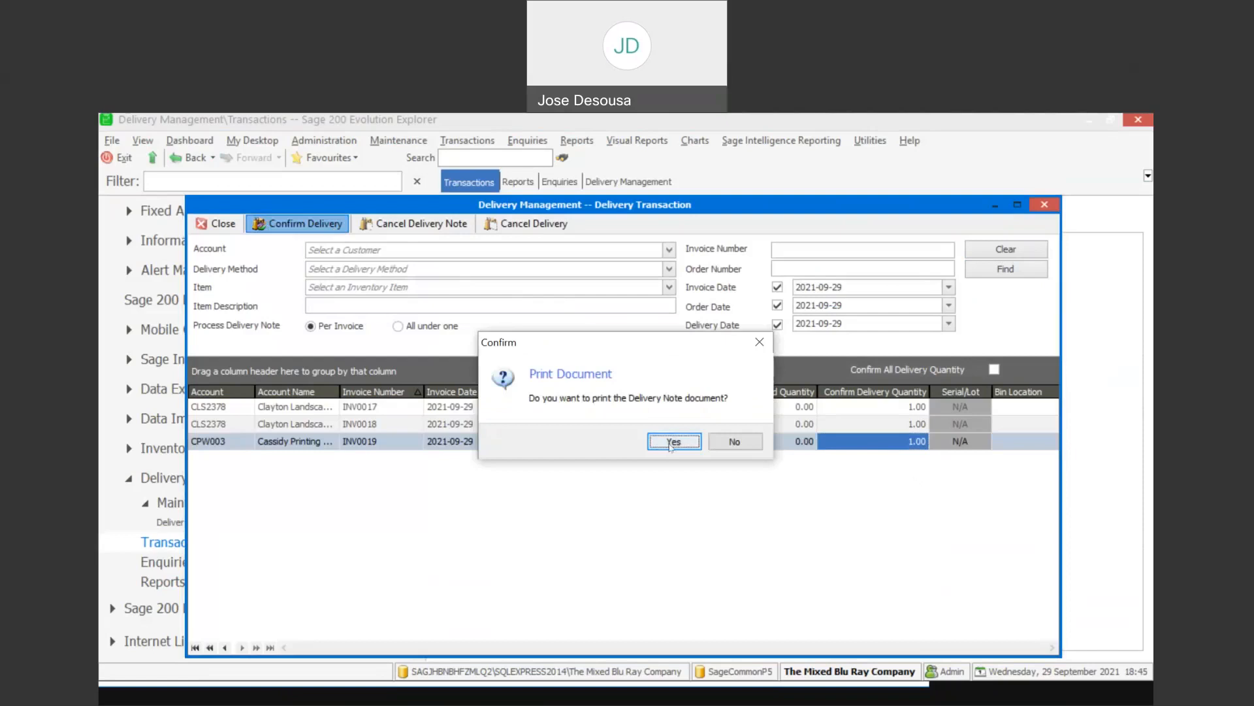
click(673, 442)
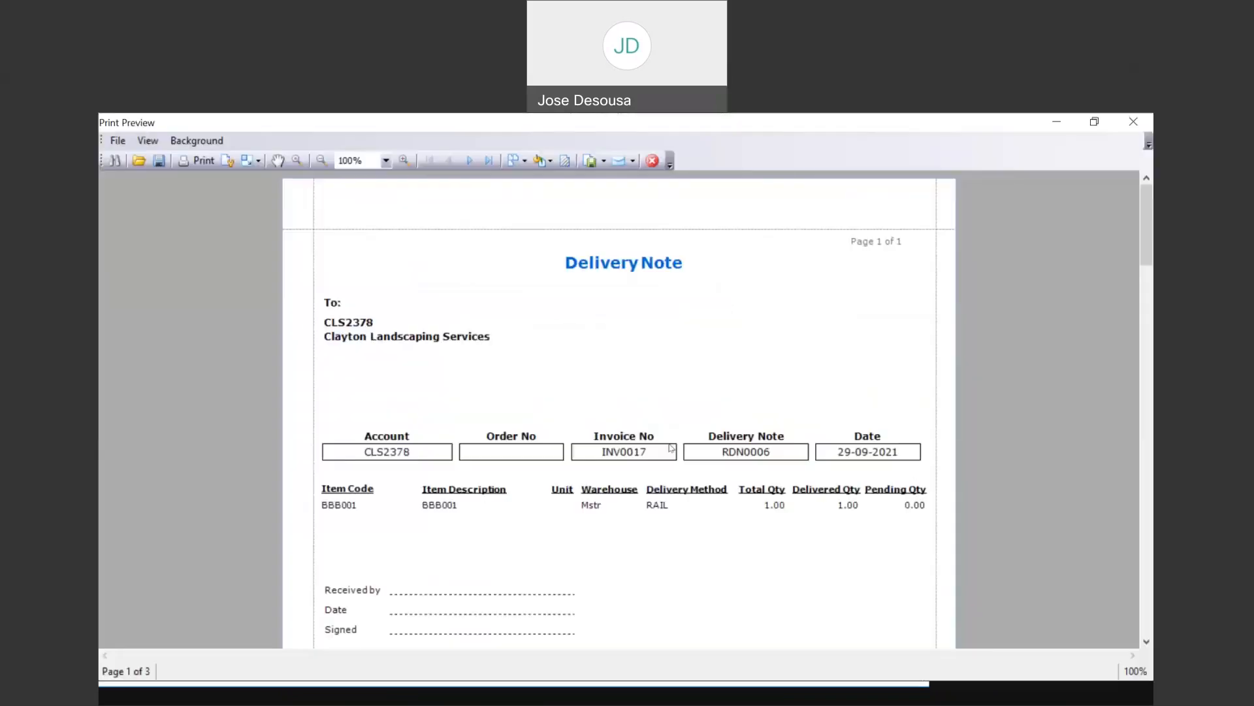
mouse_move(1152, 228)
mouse_down()
mouse_move(1152, 552)
mouse_move(1152, 235)
mouse_up()
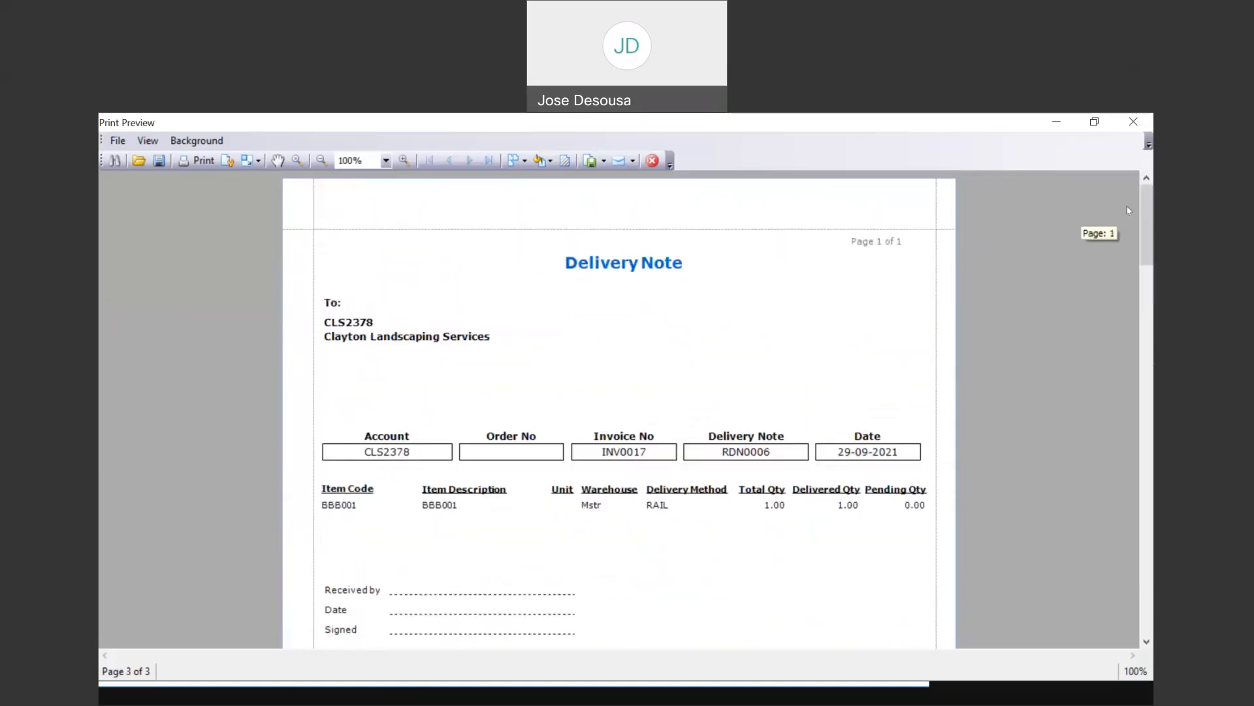
click(652, 161)
click(229, 232)
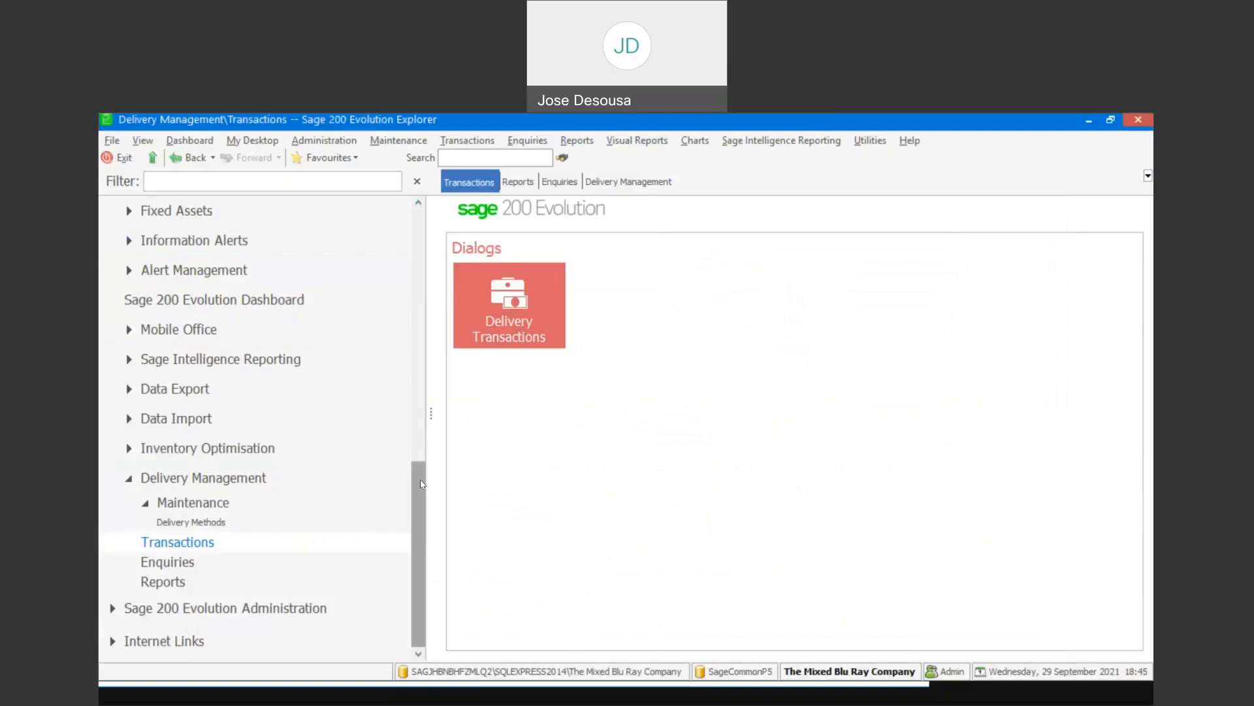
- Open a new invoice from the Inventory transactions
scroll(418, 437, up, 5)
scroll(420, 322, up, 3)
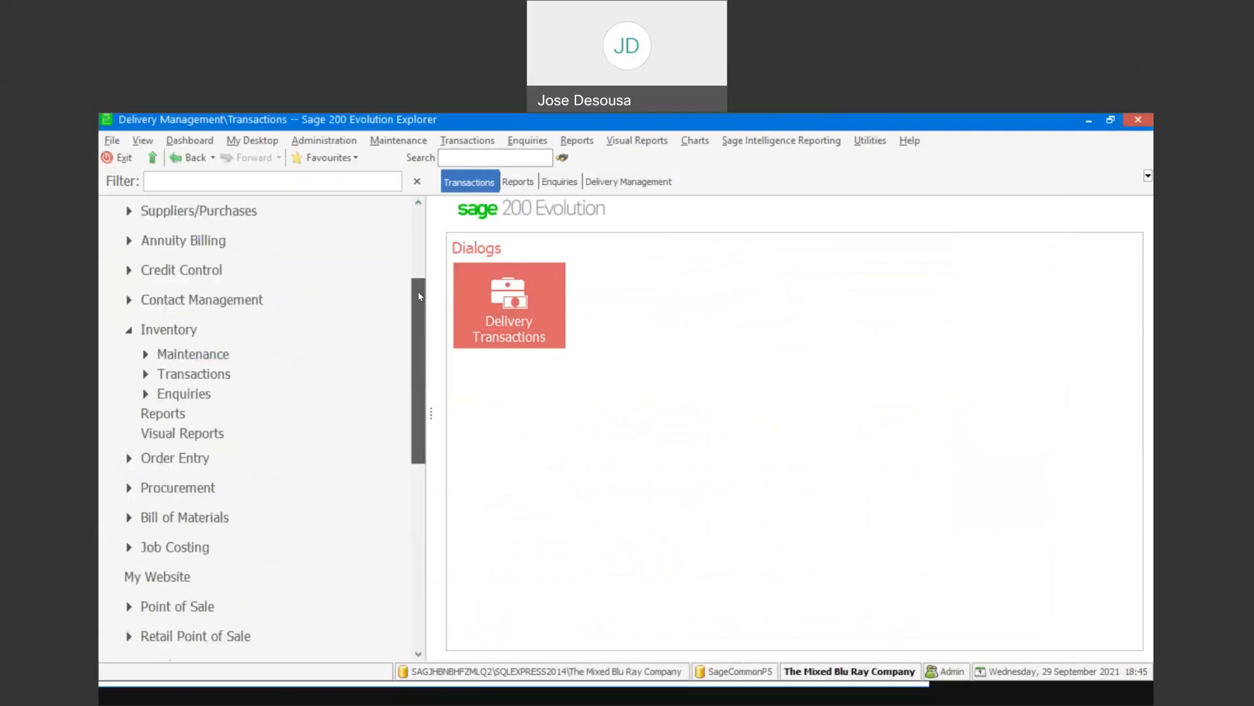
click(234, 373)
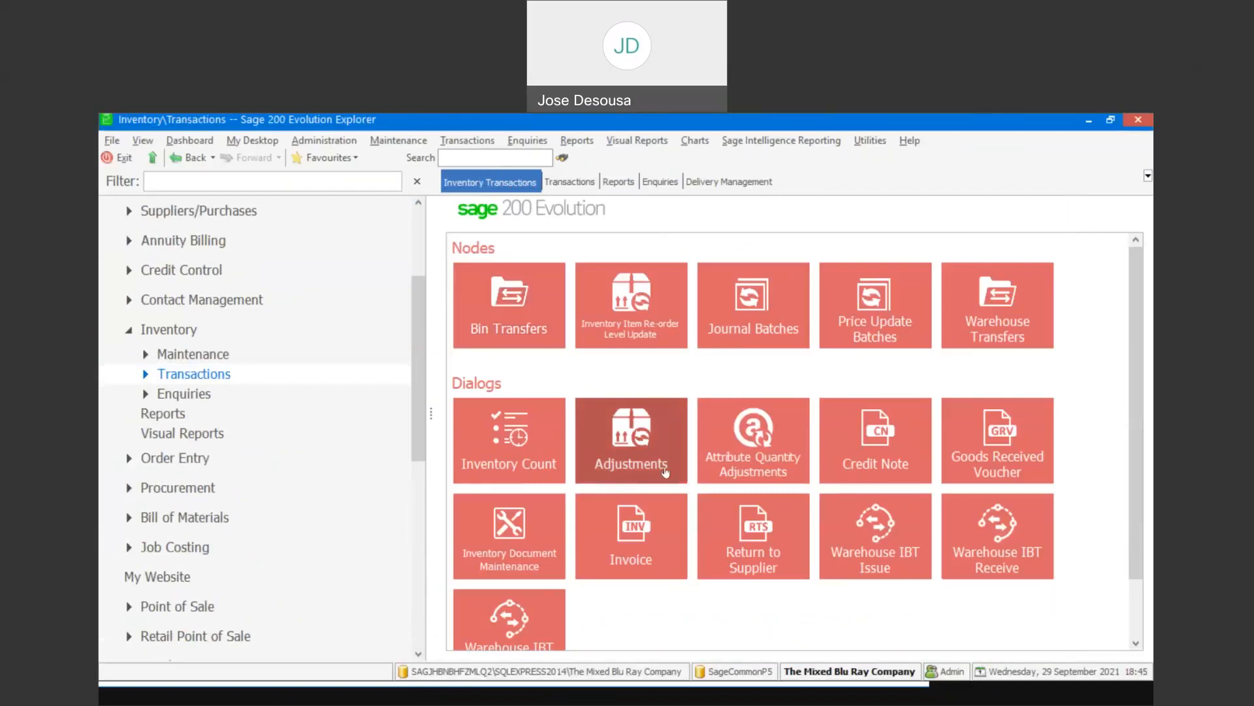
click(655, 513)
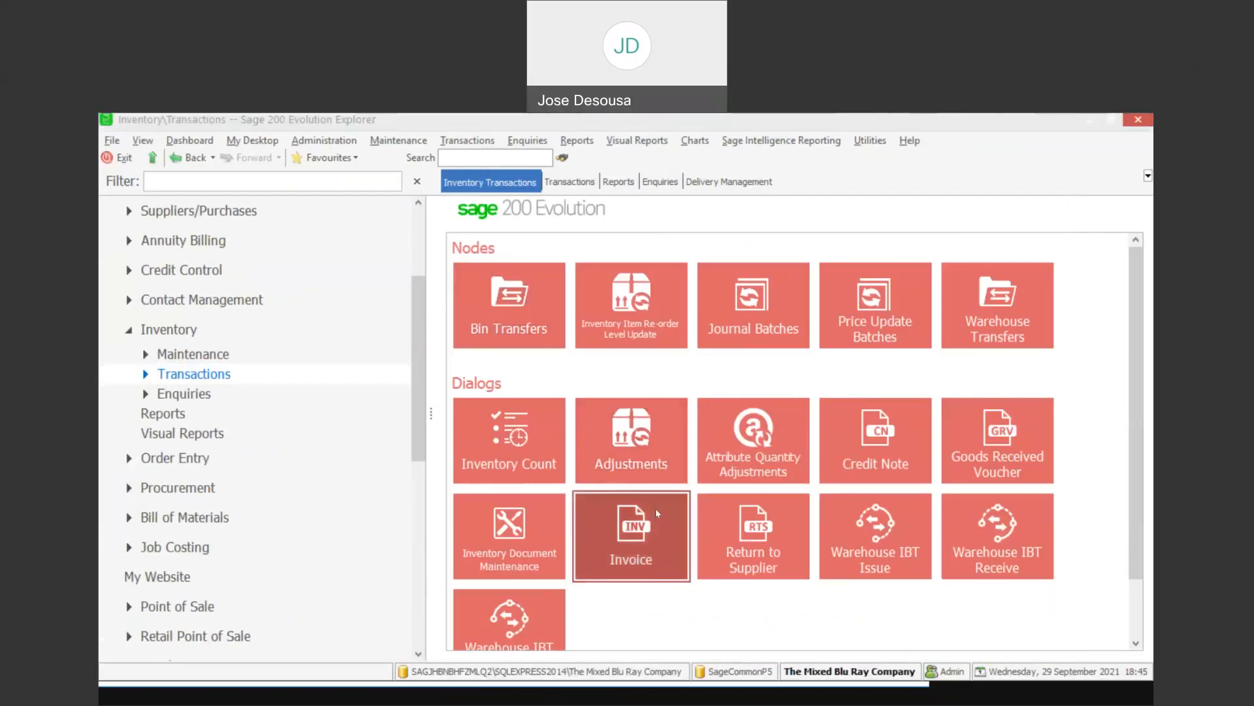
- Select Ellis Fleet Services as the invoice customer and set the delivery method to ROAD
click(624, 208)
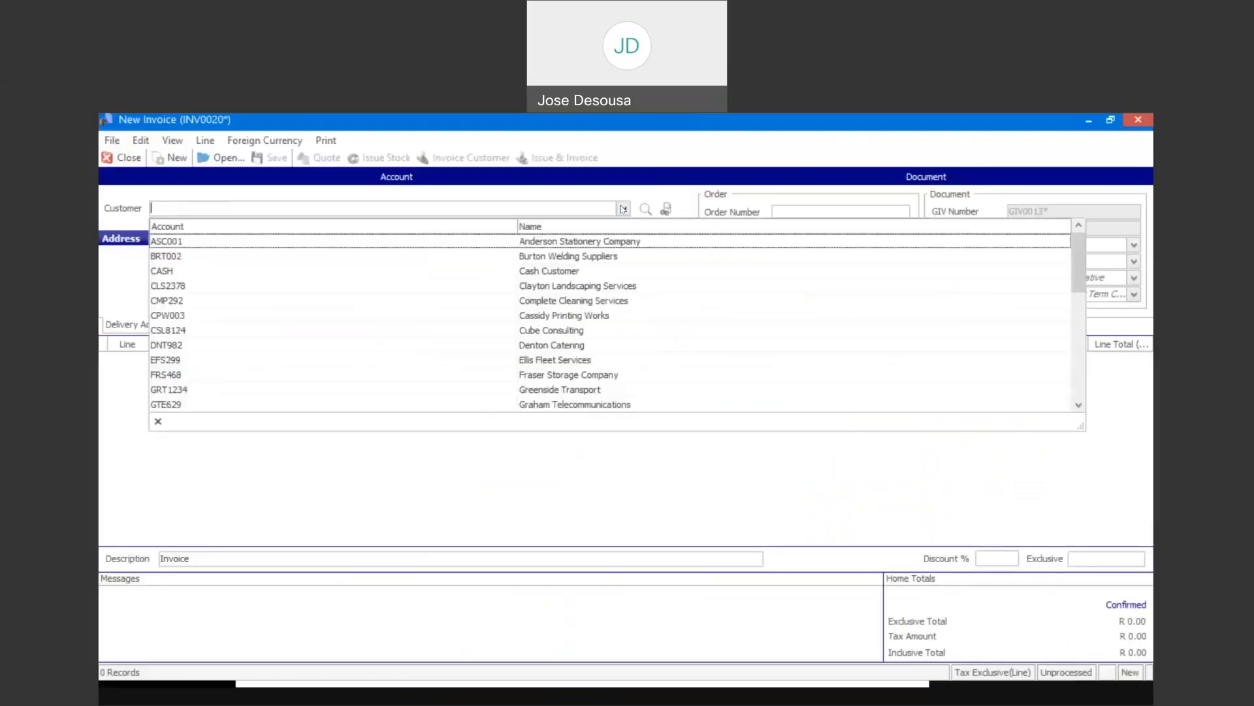
click(592, 359)
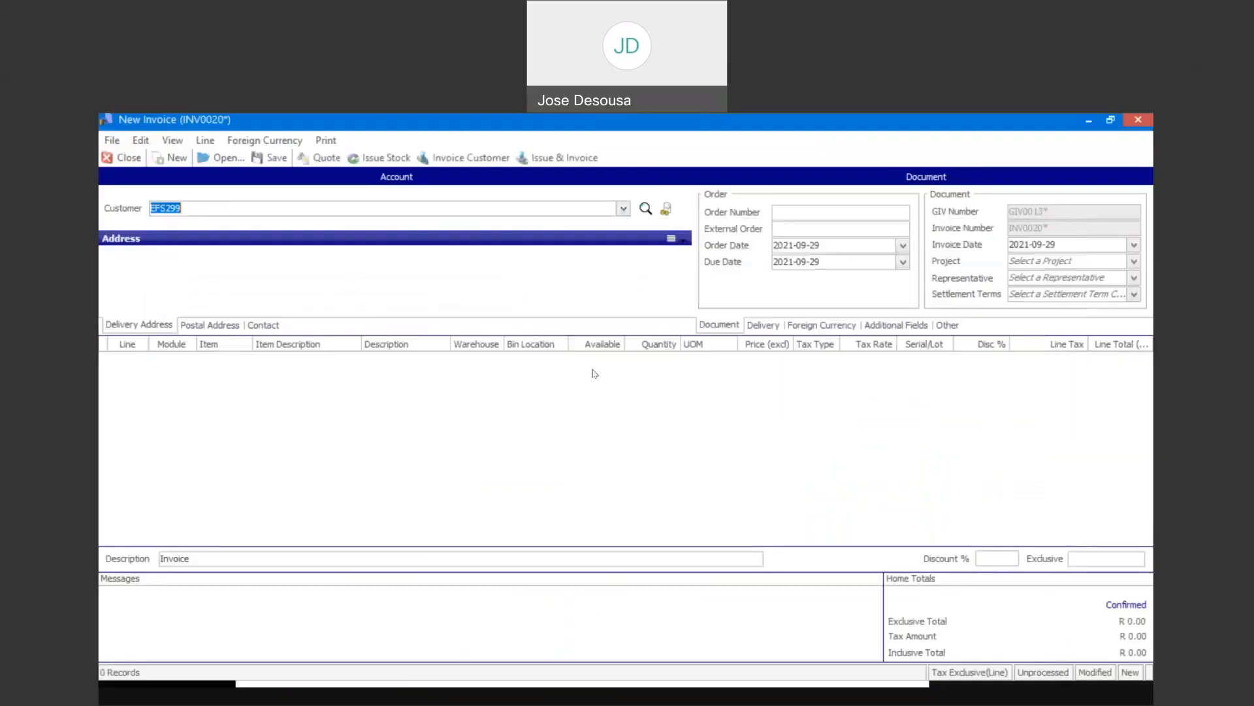
click(757, 326)
click(948, 244)
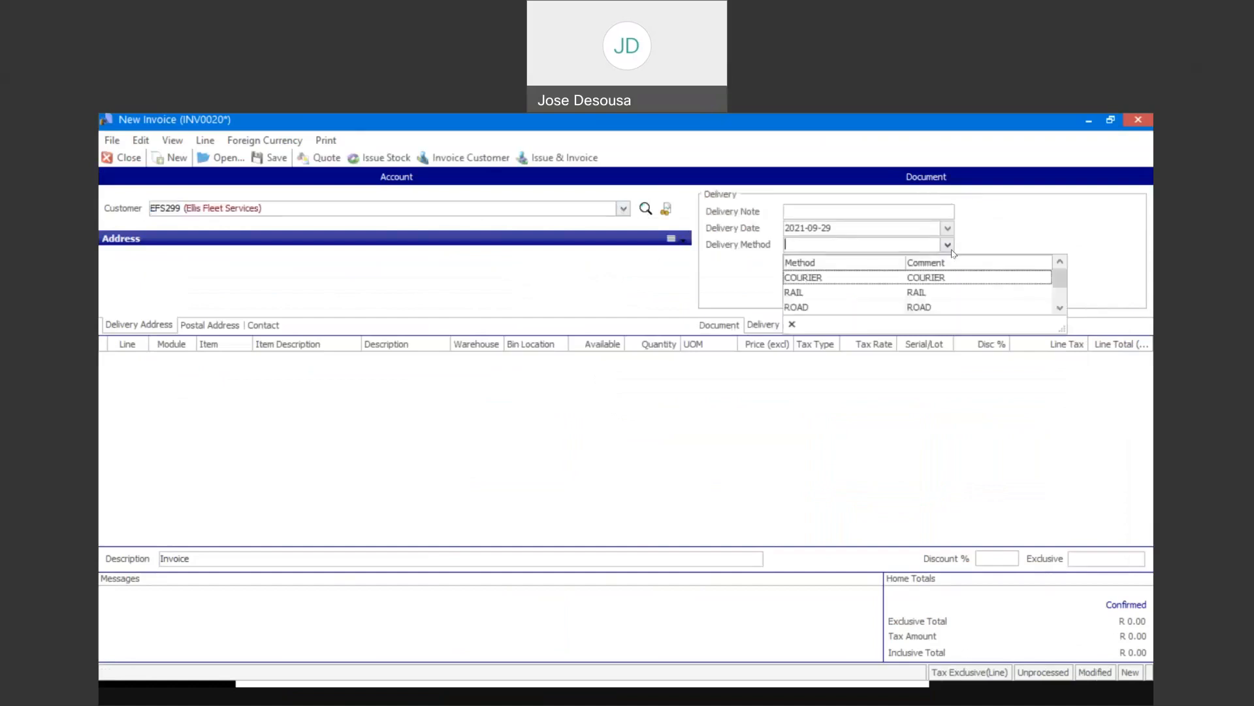
click(937, 308)
- Add an invoice line for item CTO9762, Cherry Tomato Pod, with quantity 1 from the Mstr warehouse
click(239, 363)
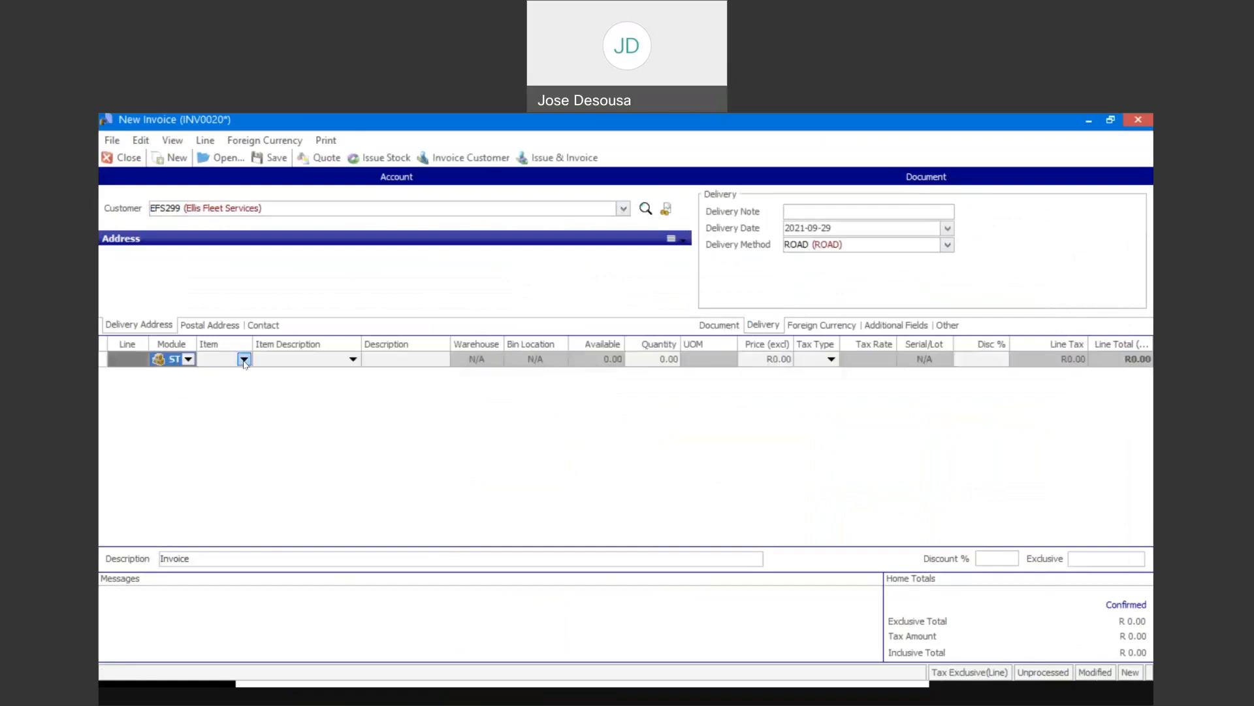
click(244, 359)
key(Down)
key(Down)
key(Down)
key(Down)
key(Down)
key(Down)
key(Down)
key(Down)
key(Down)
key(Down)
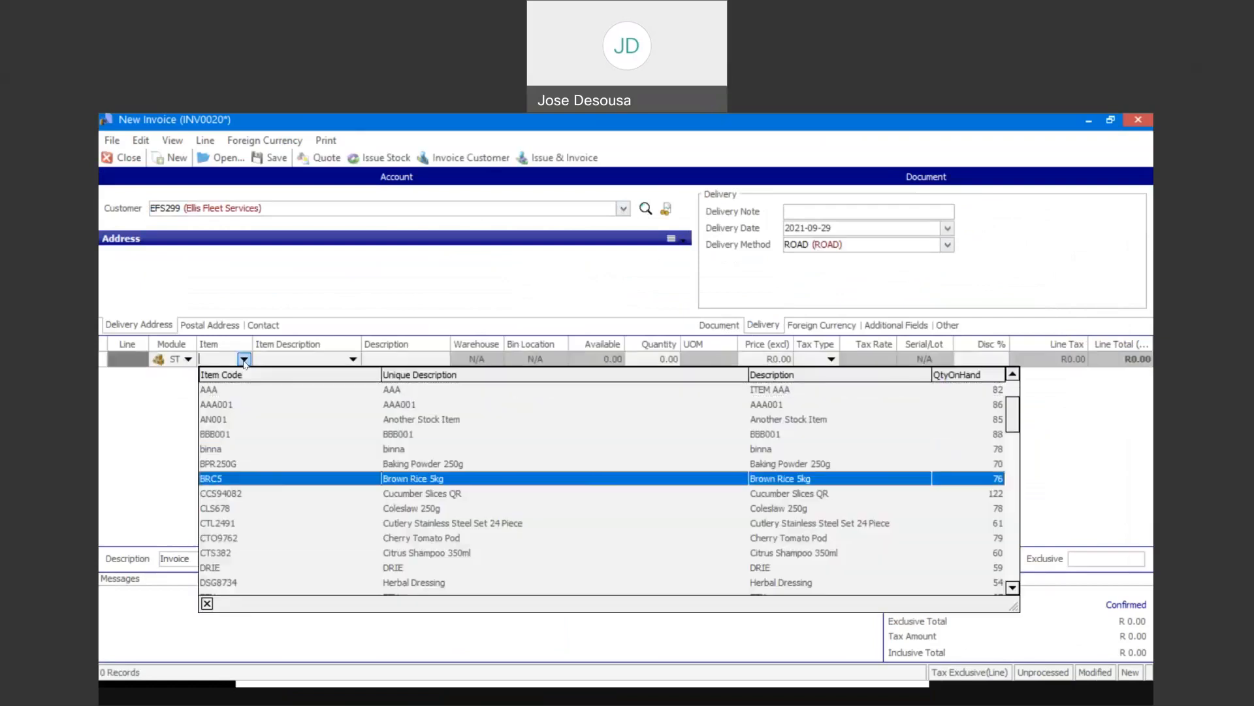
key(Down)
key(Up)
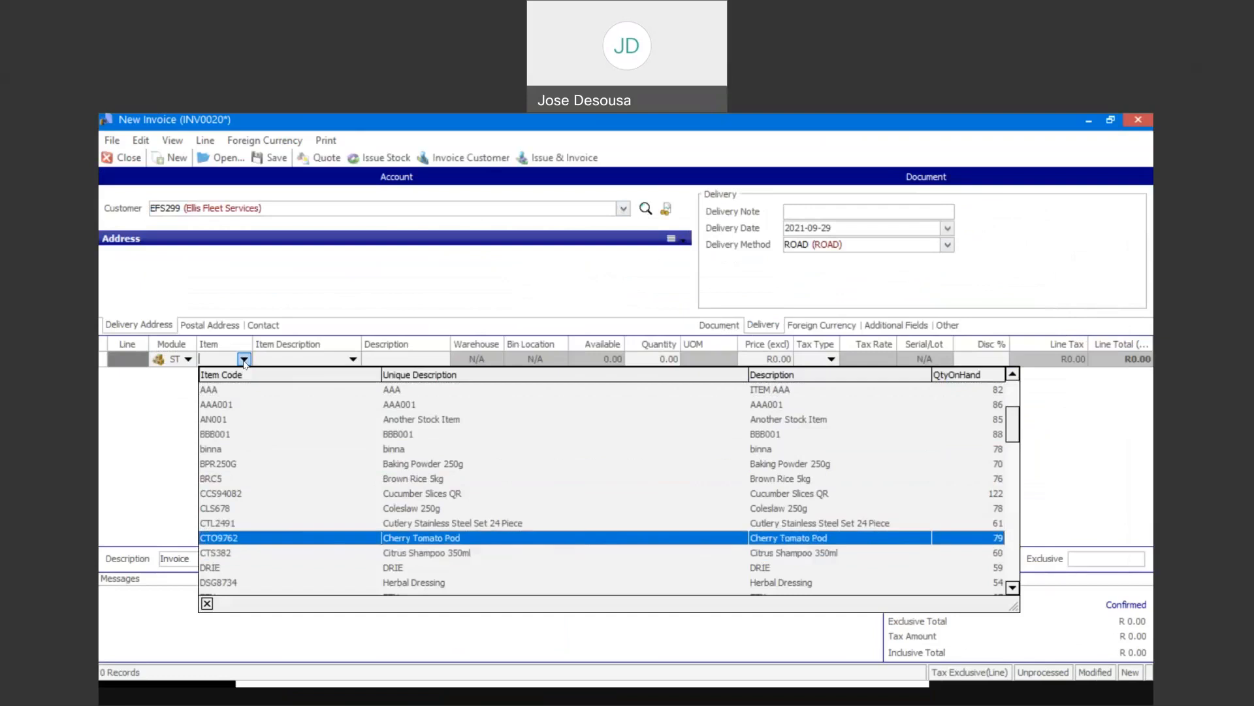
key(Return)
key(Tab)
key(Tab)
key(Tab)
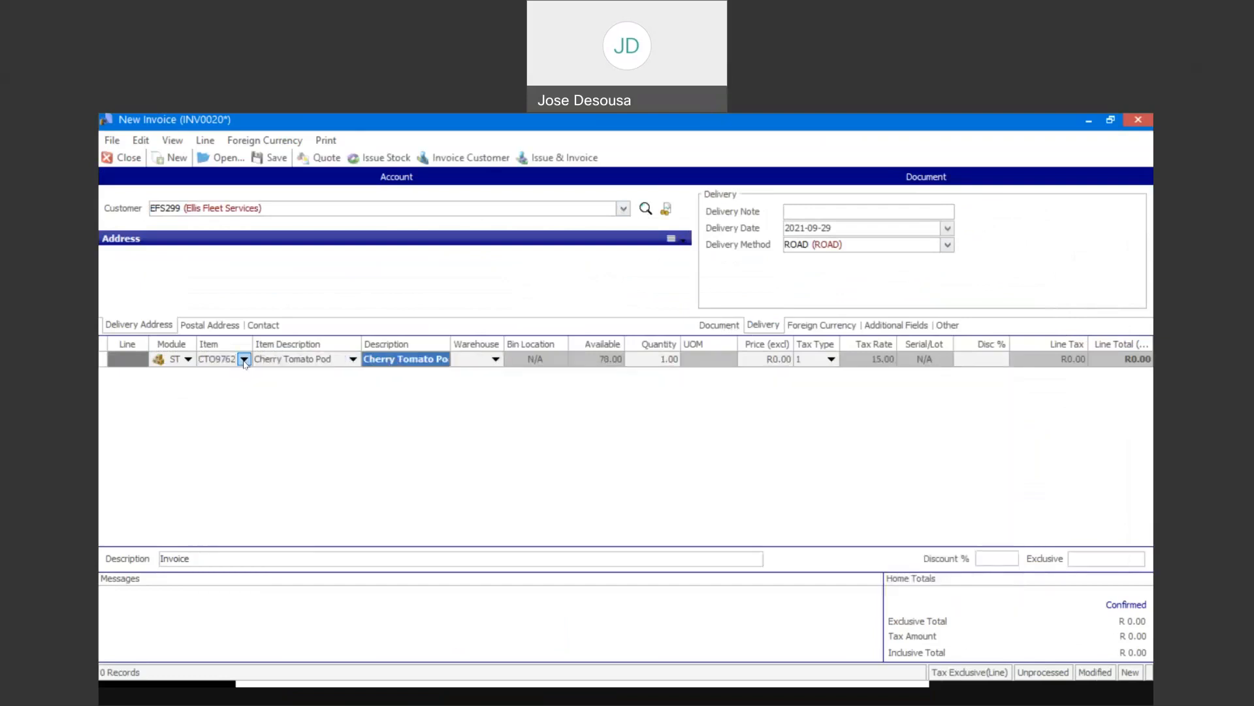
key(Tab)
key(Tab)
key(Tab)
key(Tab)
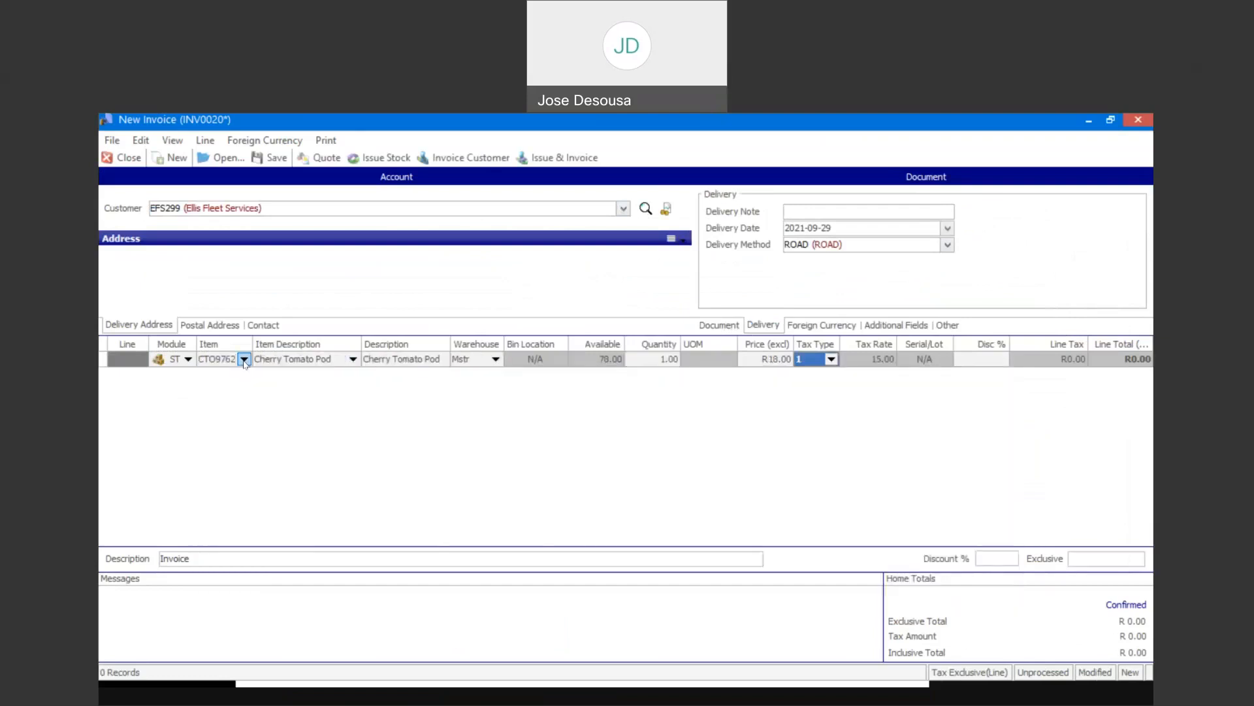
- Add a second invoice line for item GNS1356, Green Salad Portion, with quantity 1 from the Mstr warehouse
click(245, 374)
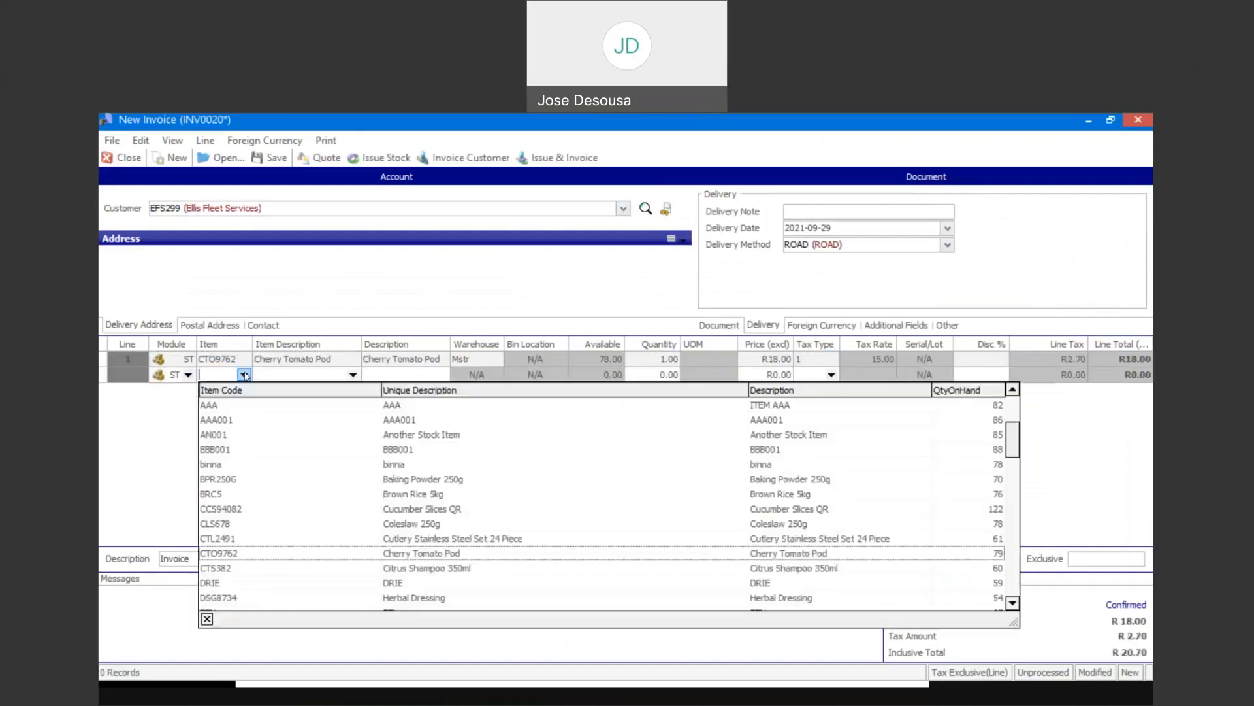
key(Down)
key(Down)
key(Down)
key(Down)
key(Down)
key(Down)
key(Down)
key(Down)
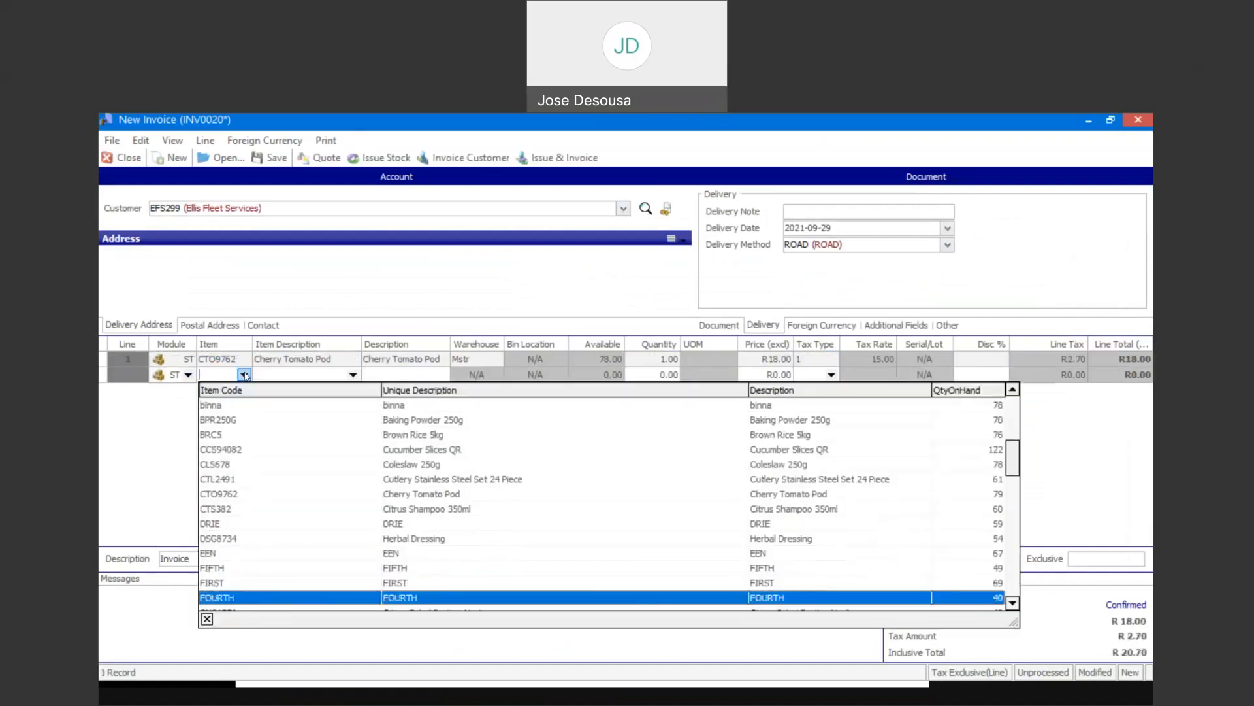
key(Return)
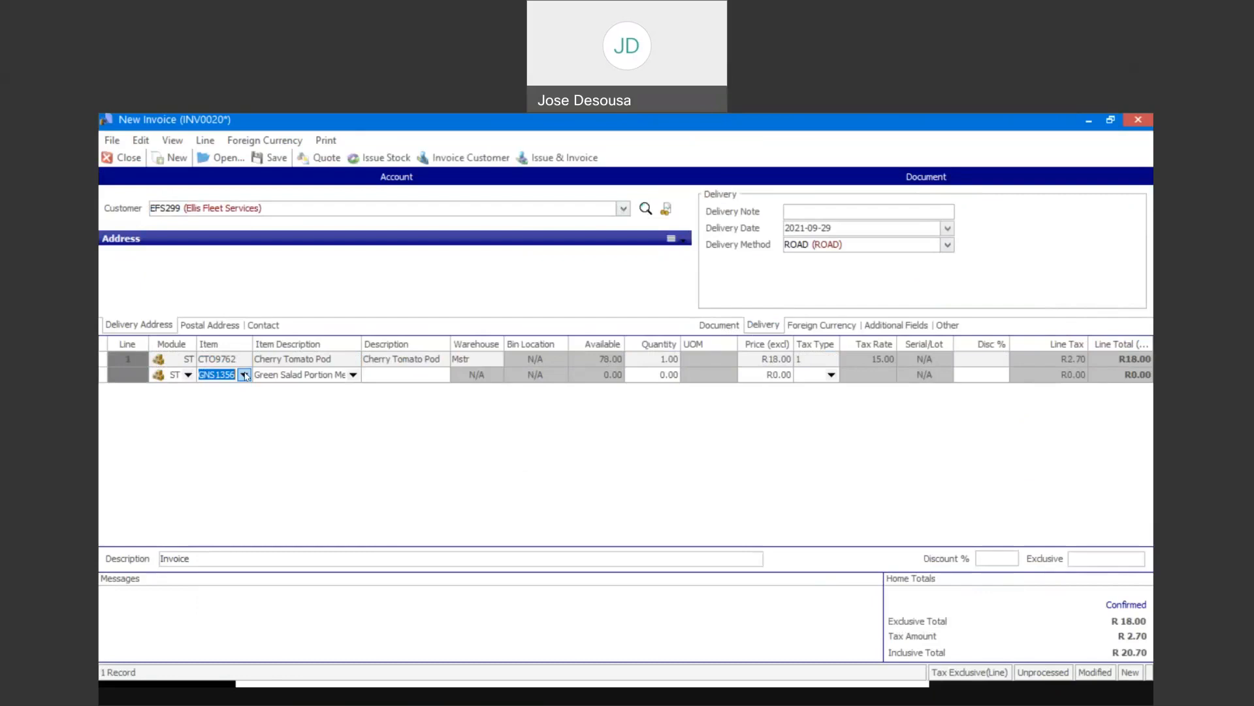
key(Tab)
text(M)
key(Tab)
key(Tab)
key(Tab)
key(Tab)
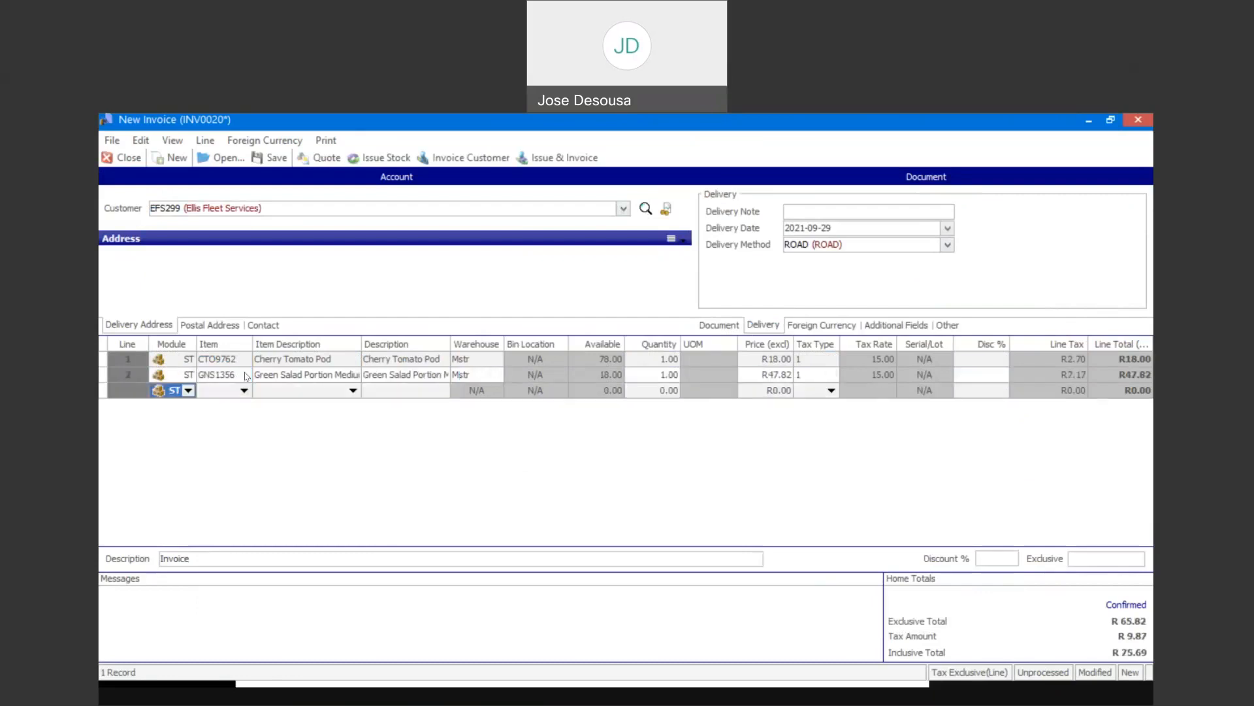
- Issue and invoice the document, ignoring the account terms warning and declining to print, and close the invoice window
click(577, 166)
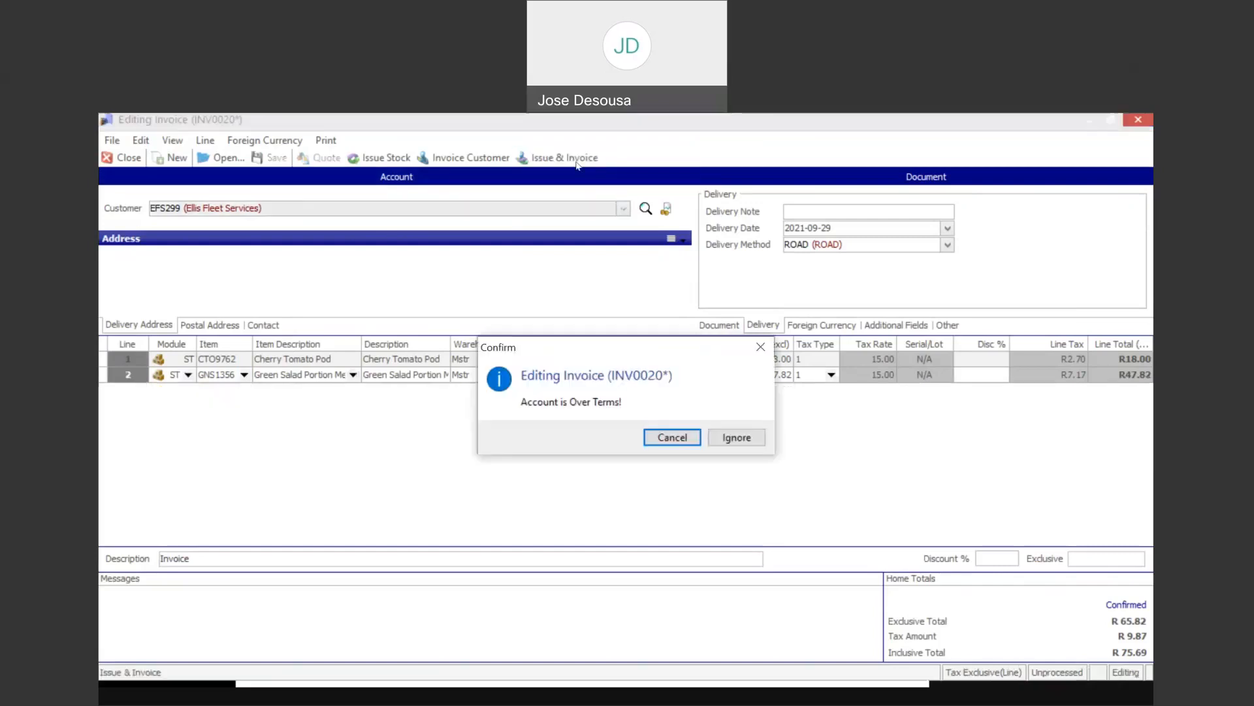
click(737, 437)
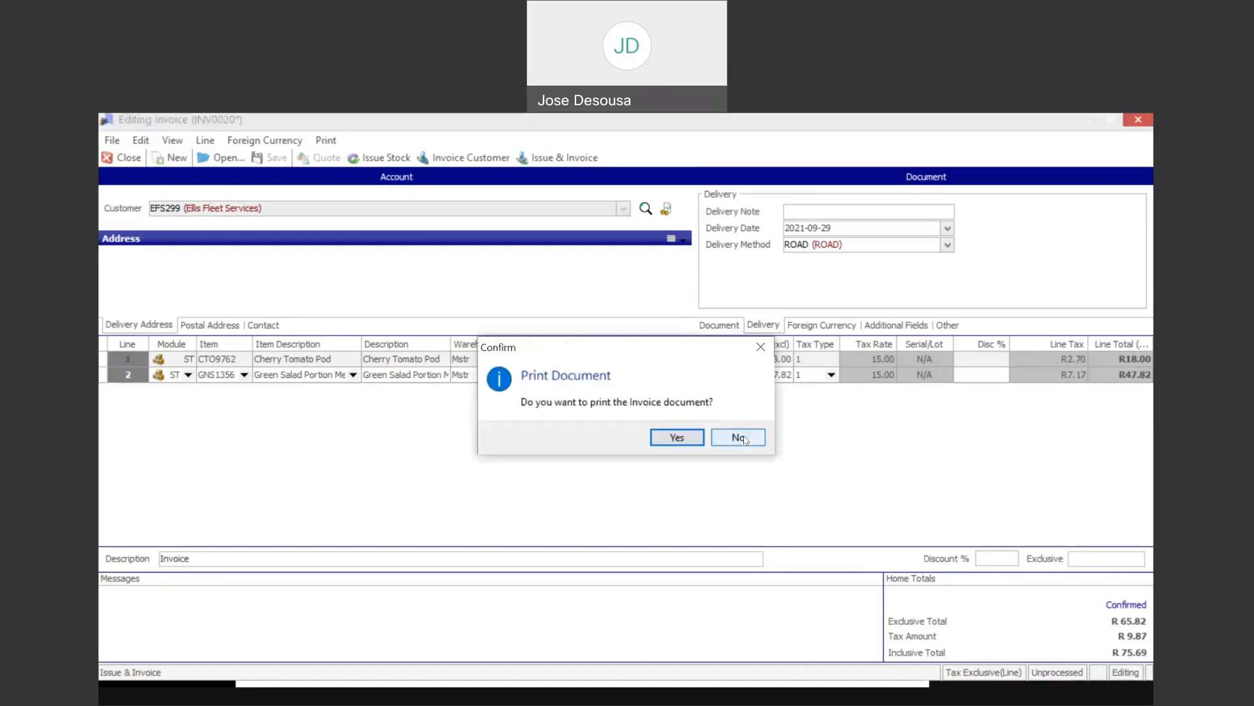
click(738, 437)
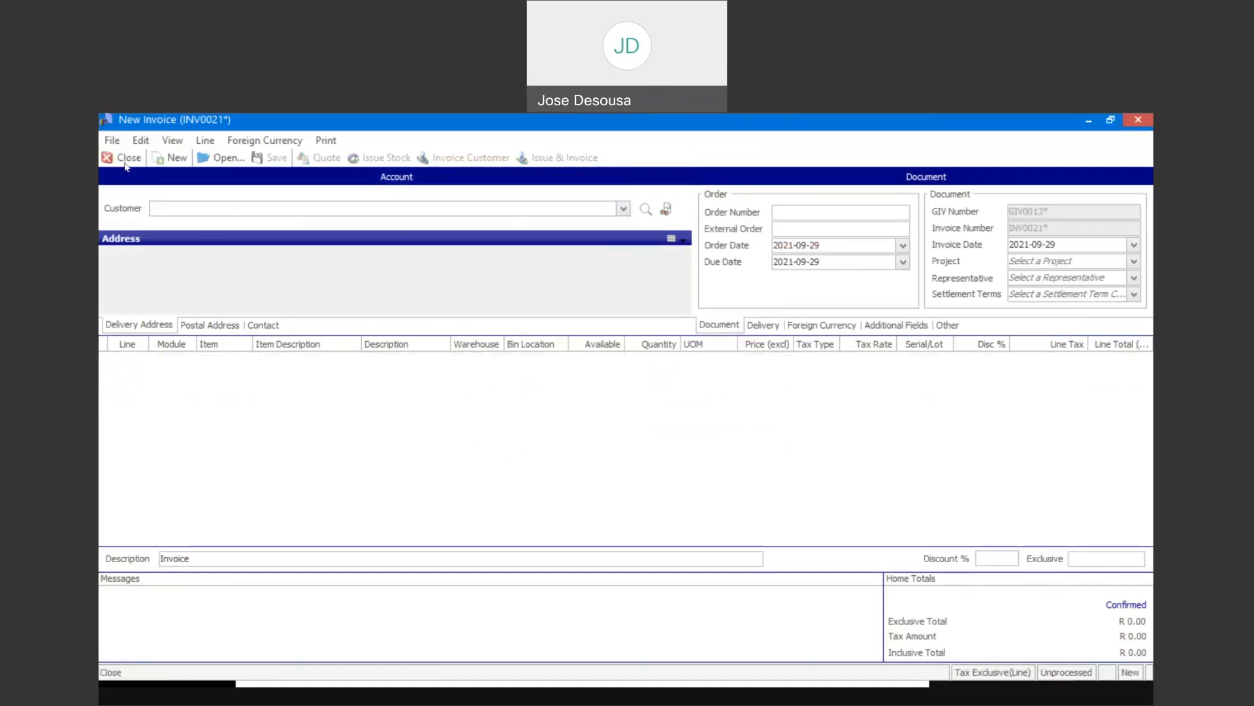
click(126, 159)
- Open Delivery Transactions in Delivery Management and find the outstanding deliveries for Ellis Fleet Services
drag(416, 322, 416, 431)
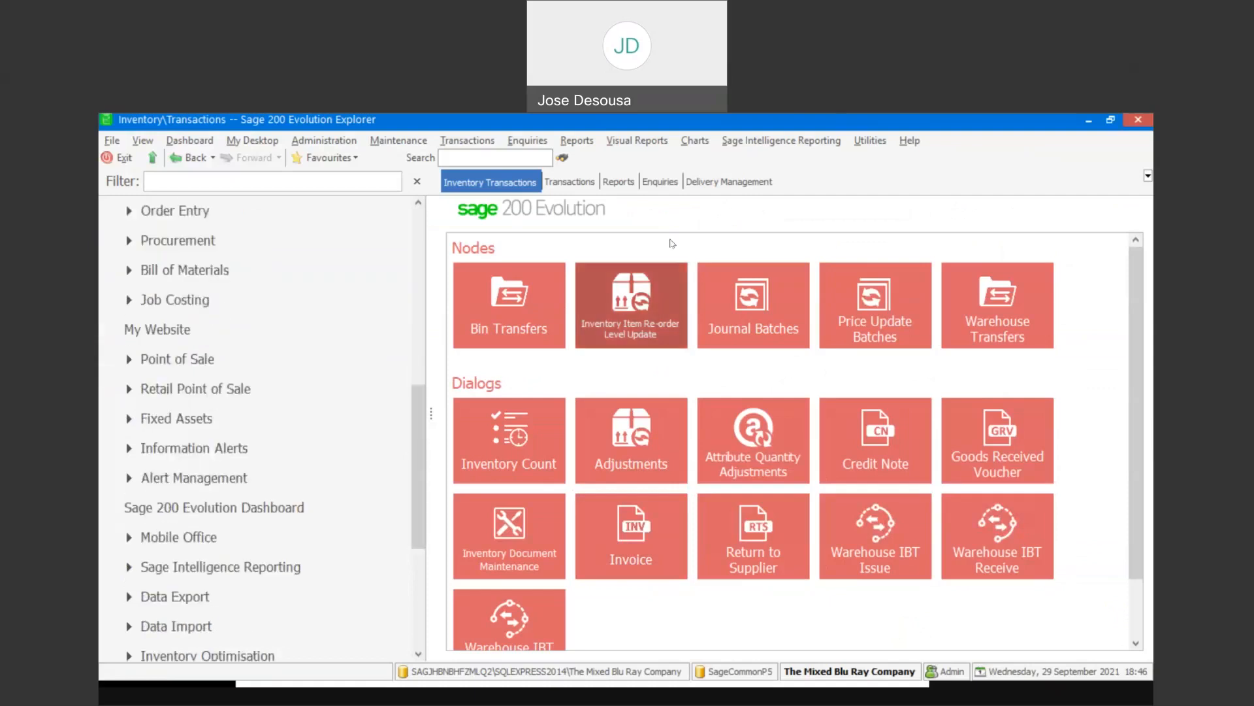
click(728, 182)
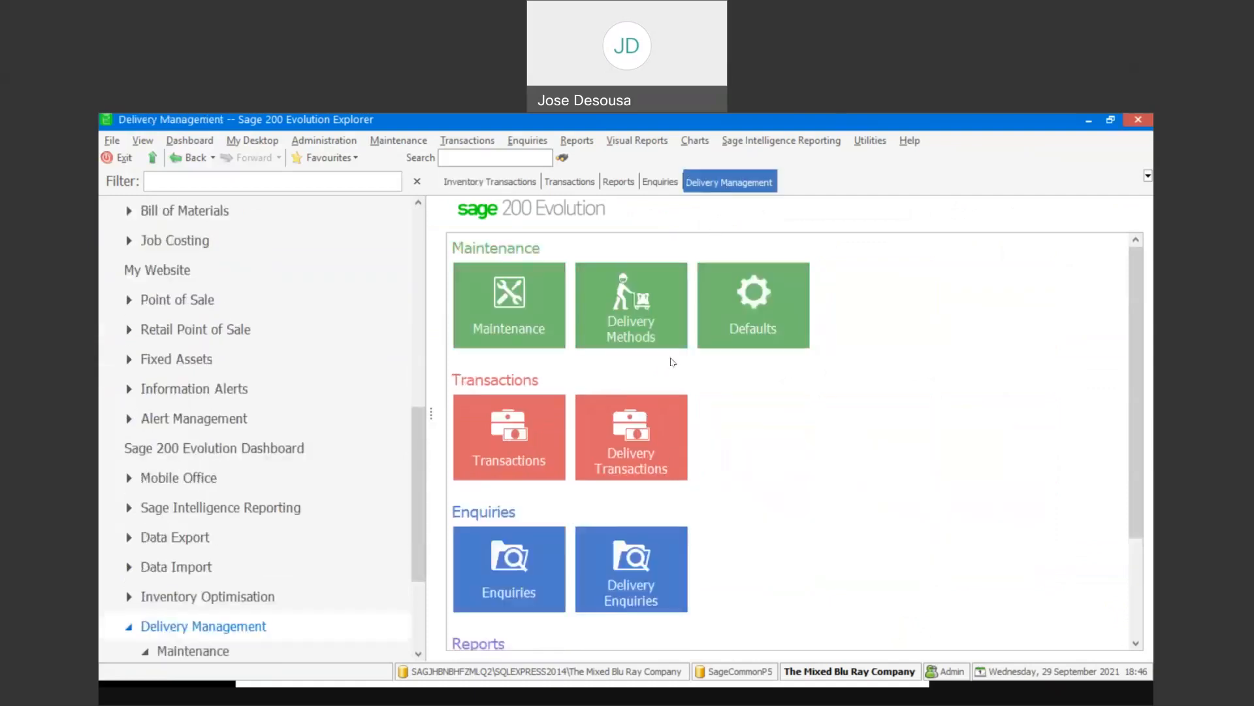
click(634, 436)
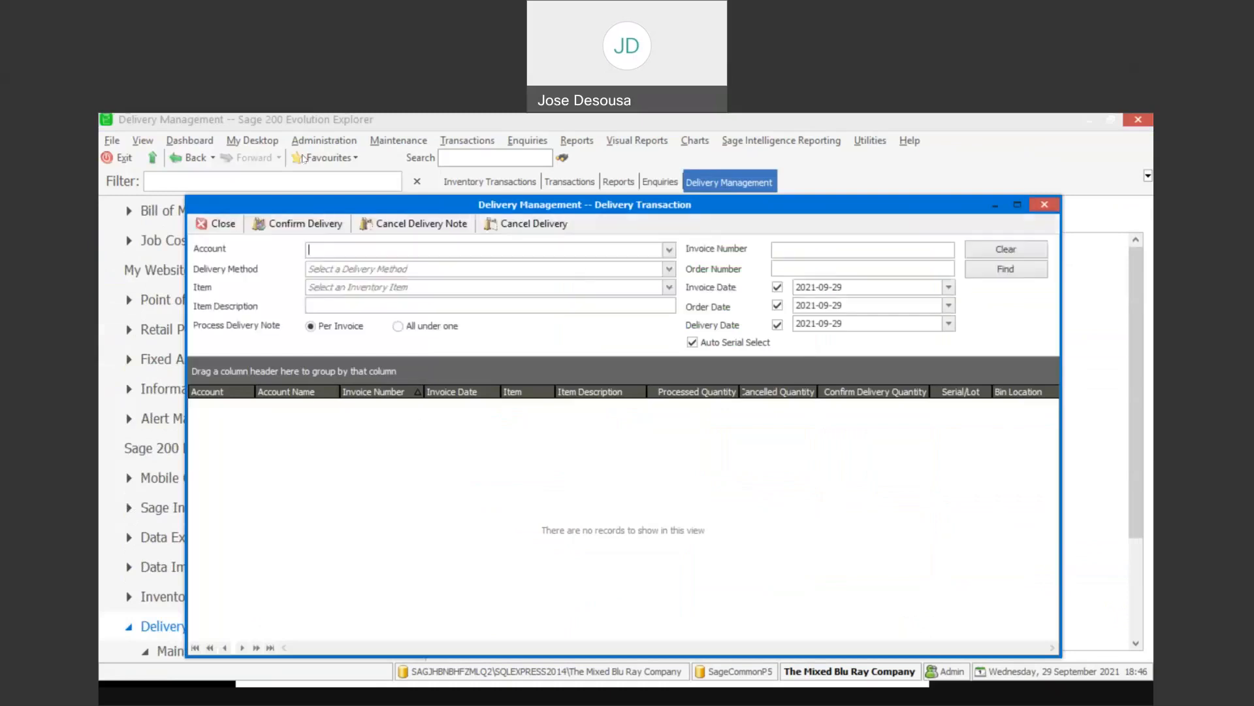
click(668, 253)
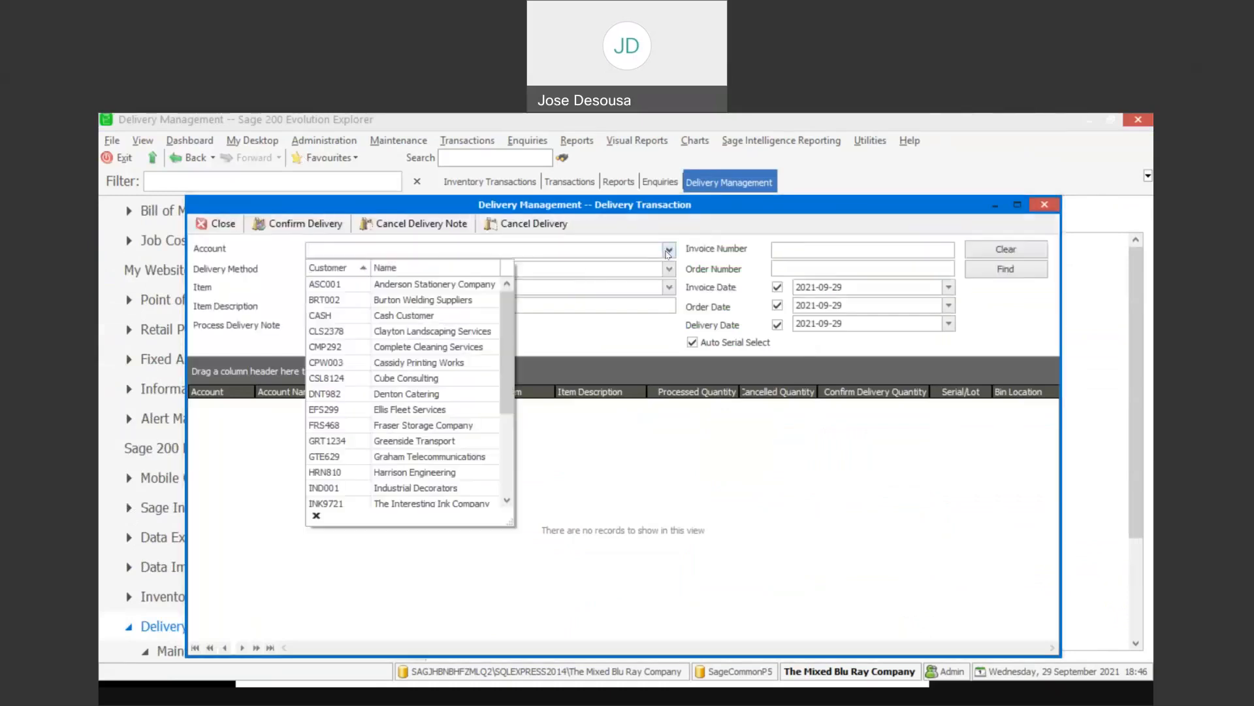
click(465, 413)
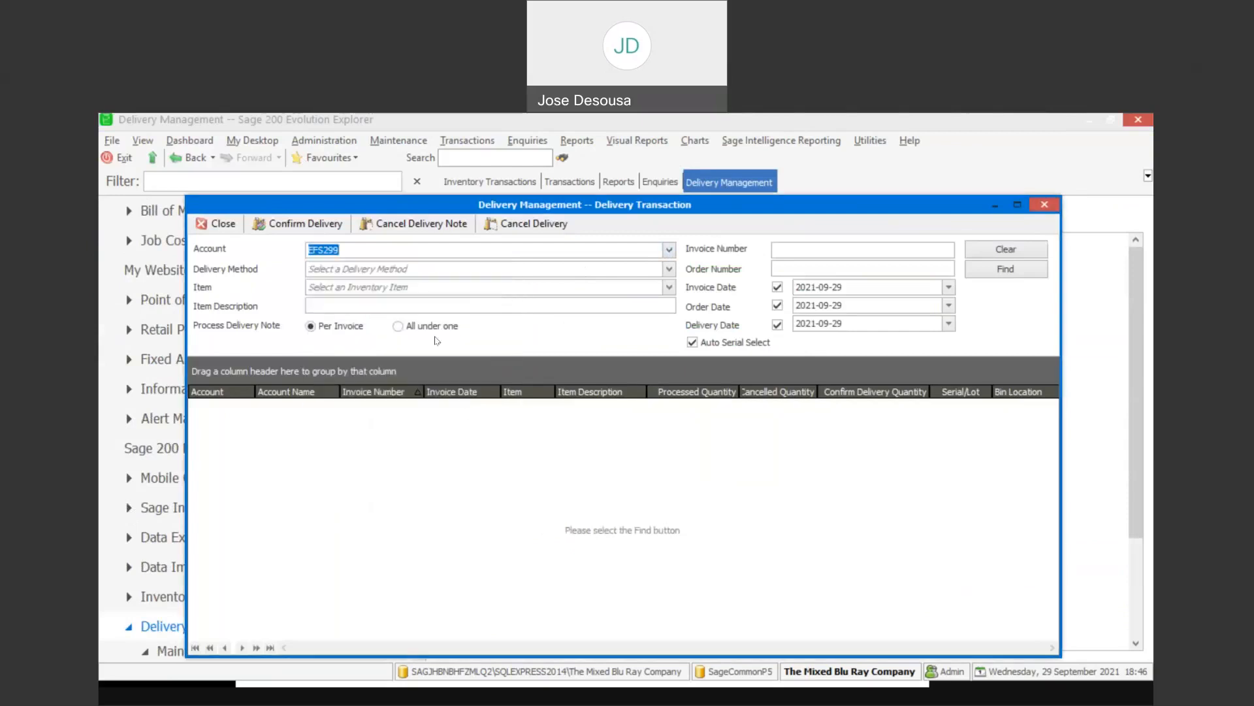
click(999, 270)
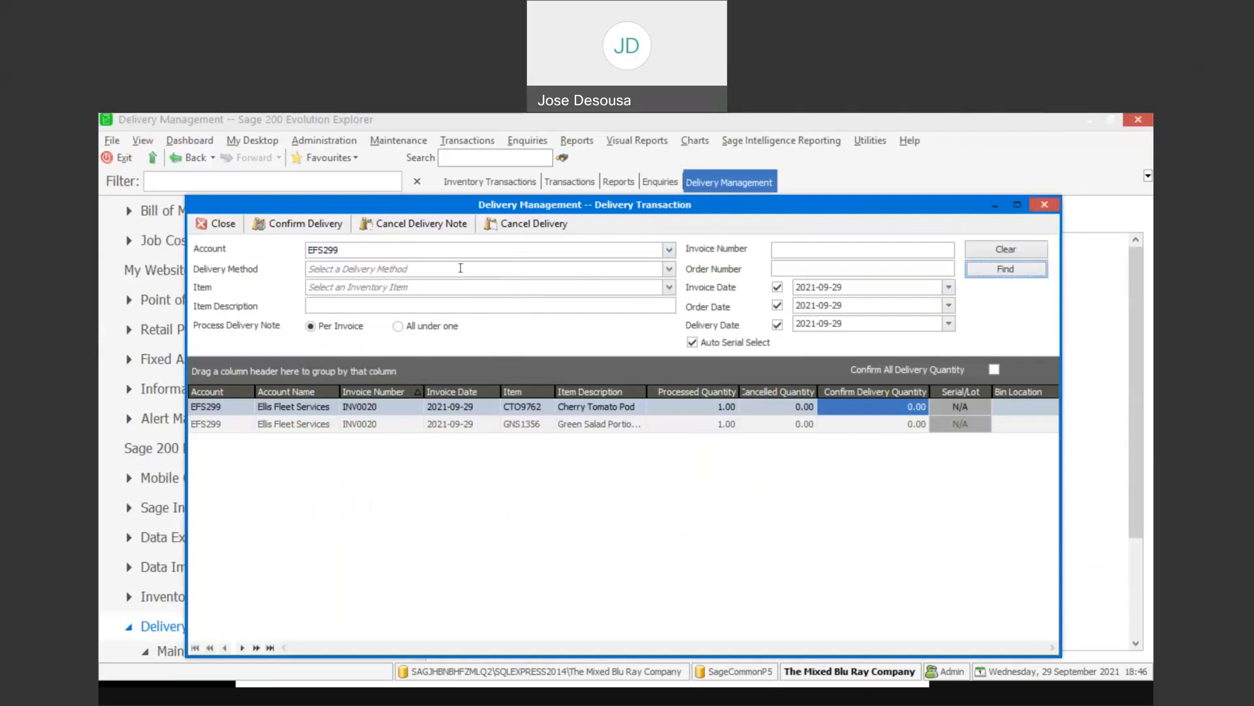
- Open Cancel Delivery from the delivery transaction and list the pending deliveries for Ellis Fleet Services
click(526, 226)
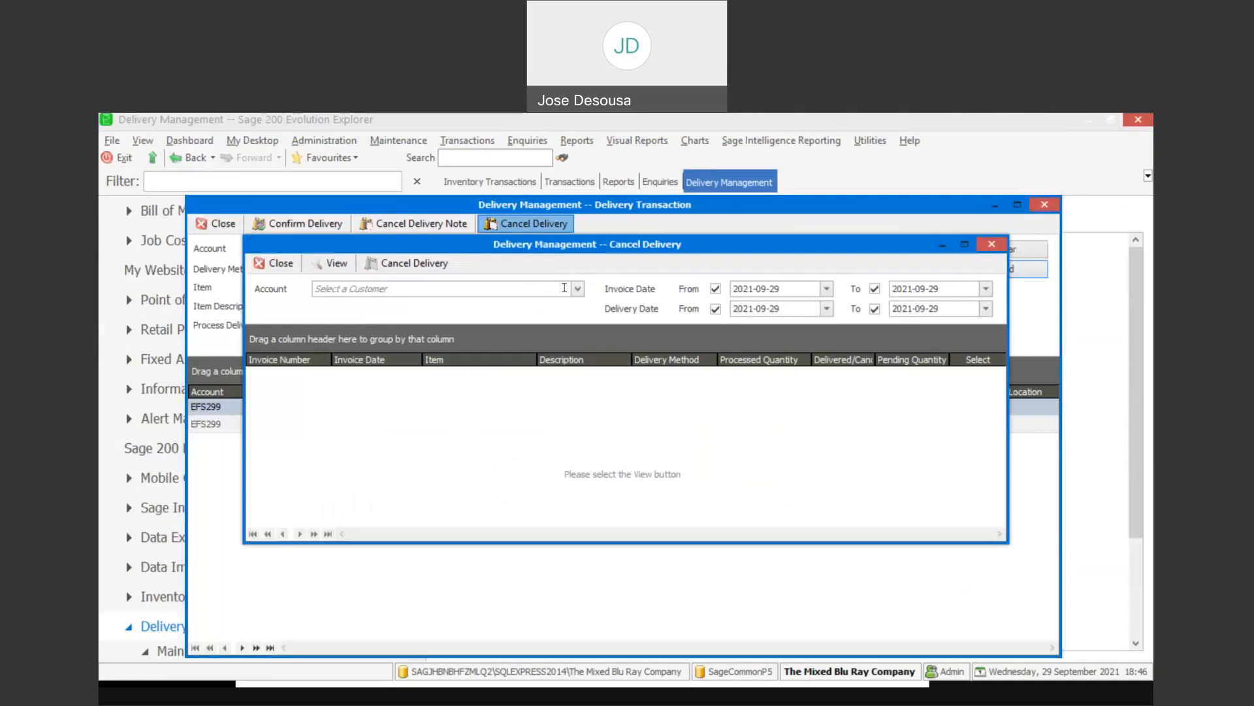
click(577, 289)
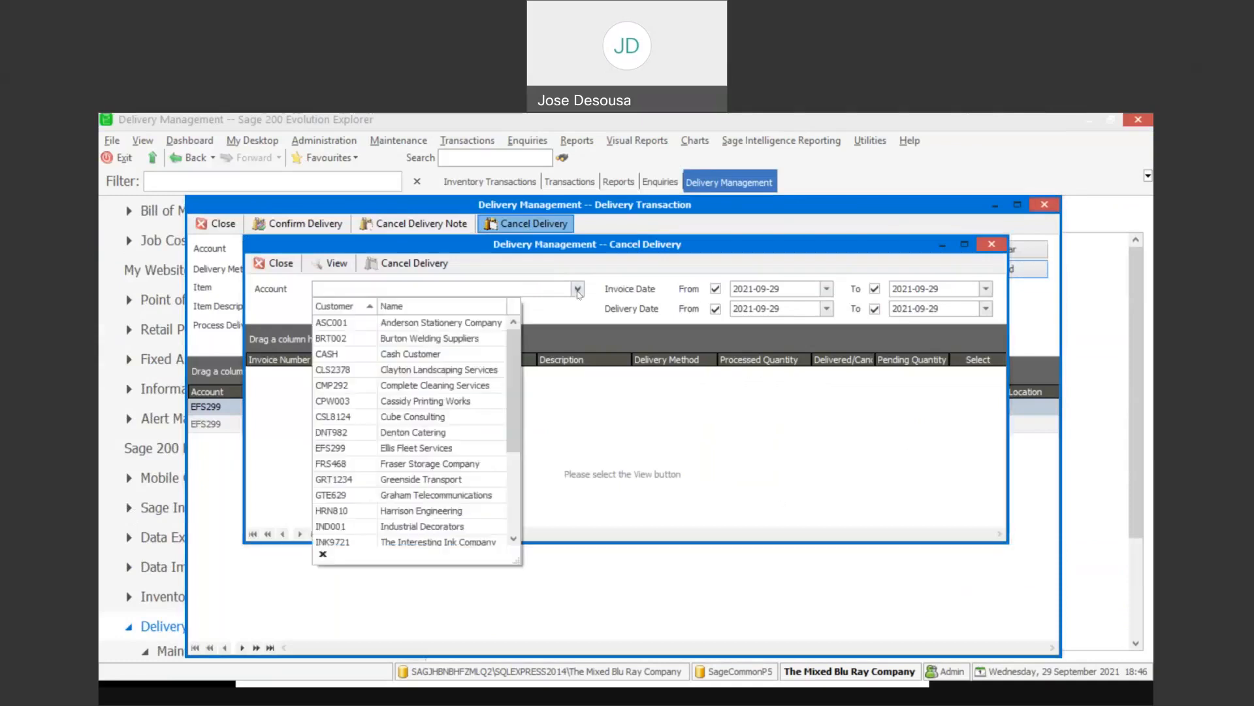
click(453, 449)
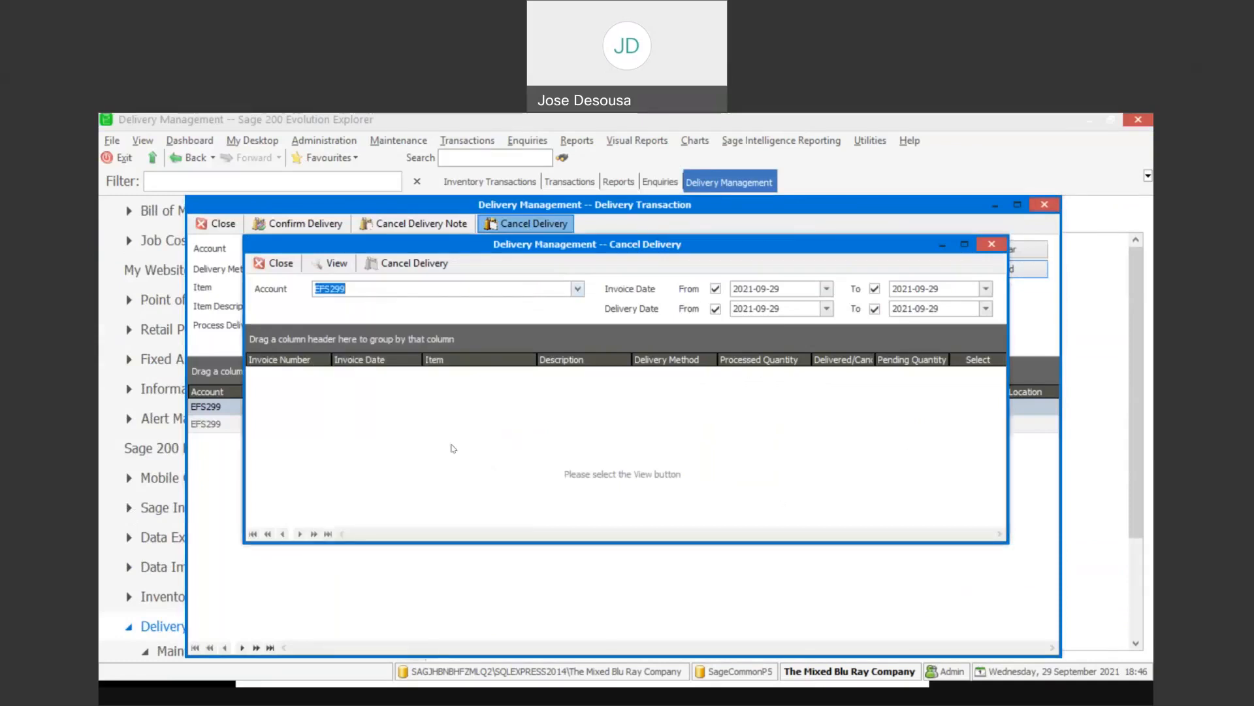
click(337, 264)
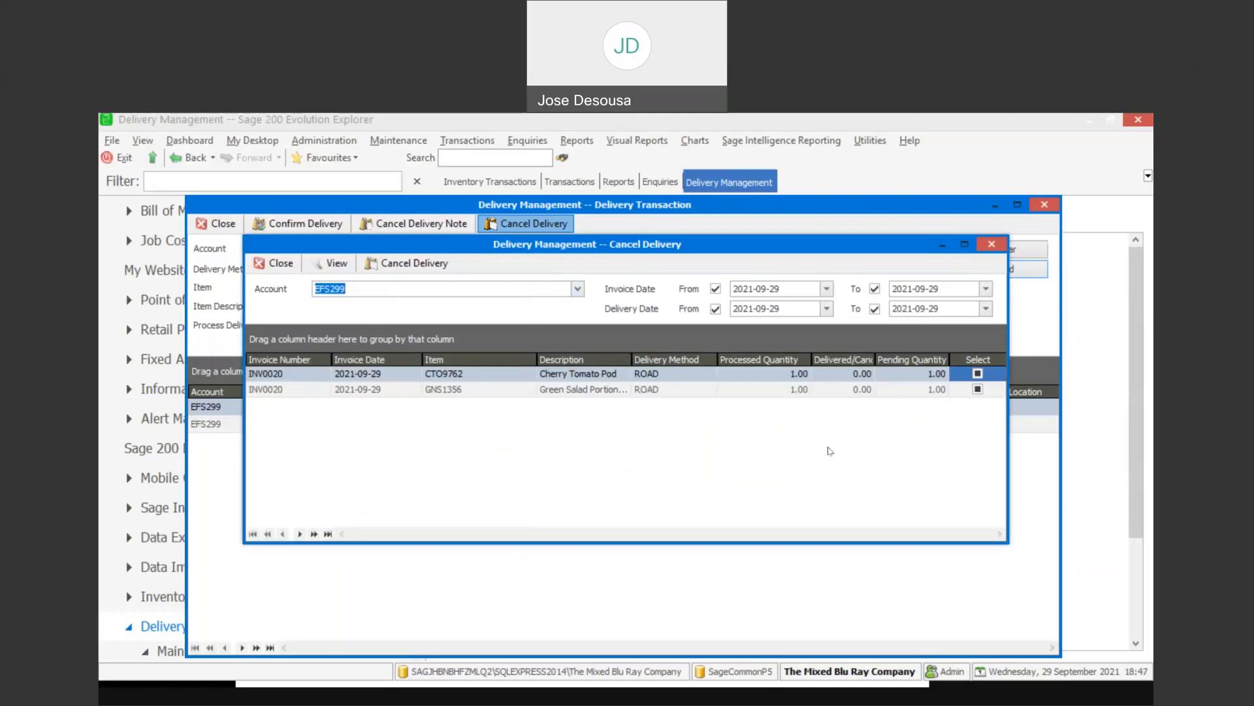
- Cancel both pending ROAD deliveries, Cherry Tomato Pod and Green Salad Portion, confirm the cancellation, and close the Cancel Delivery window
click(978, 388)
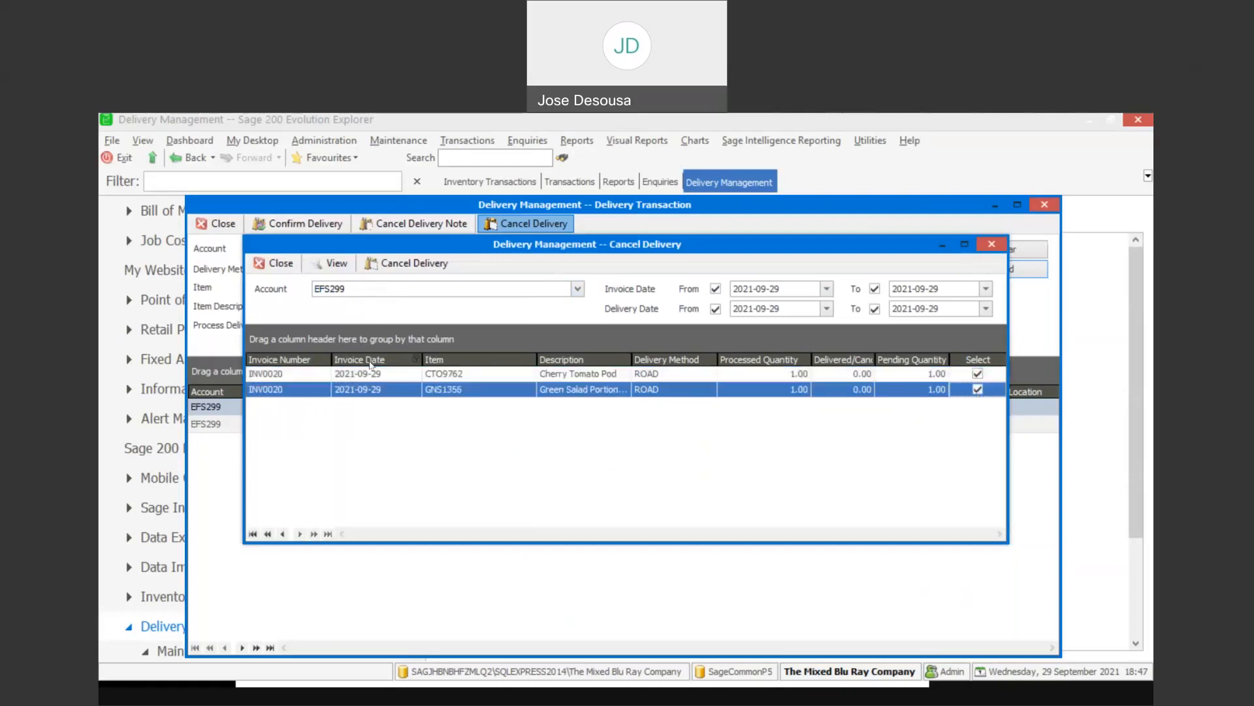
click(420, 264)
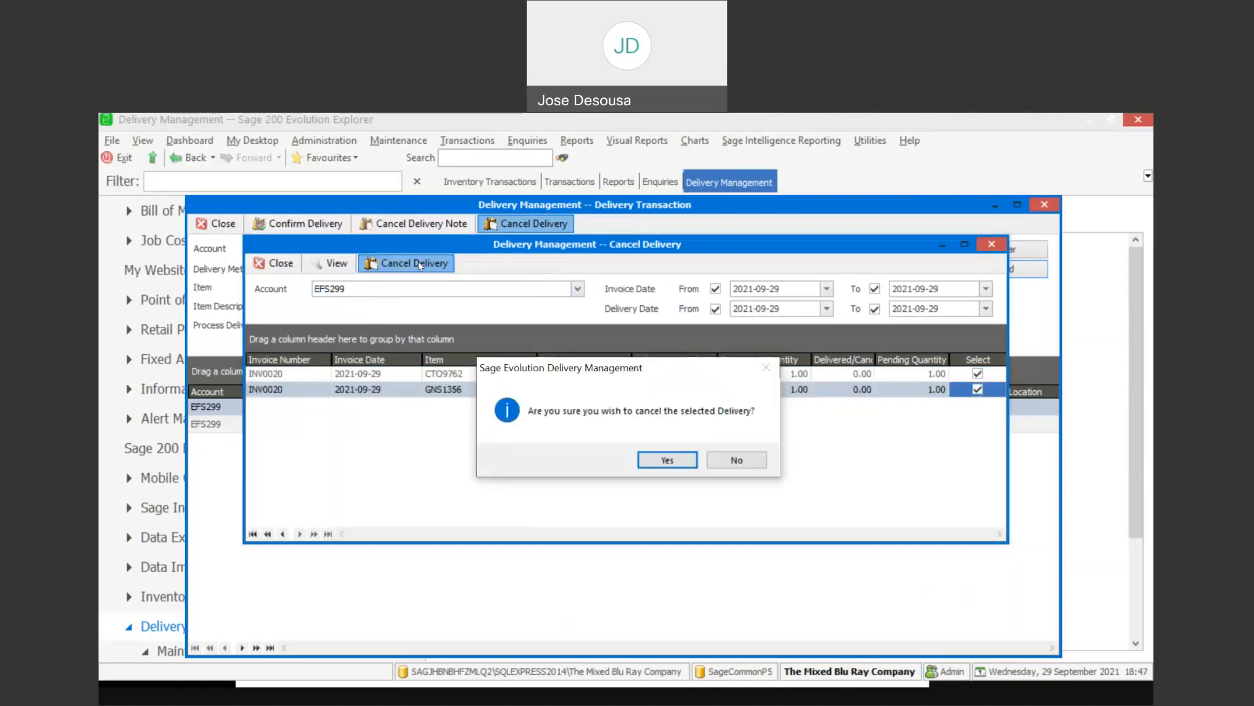
click(665, 463)
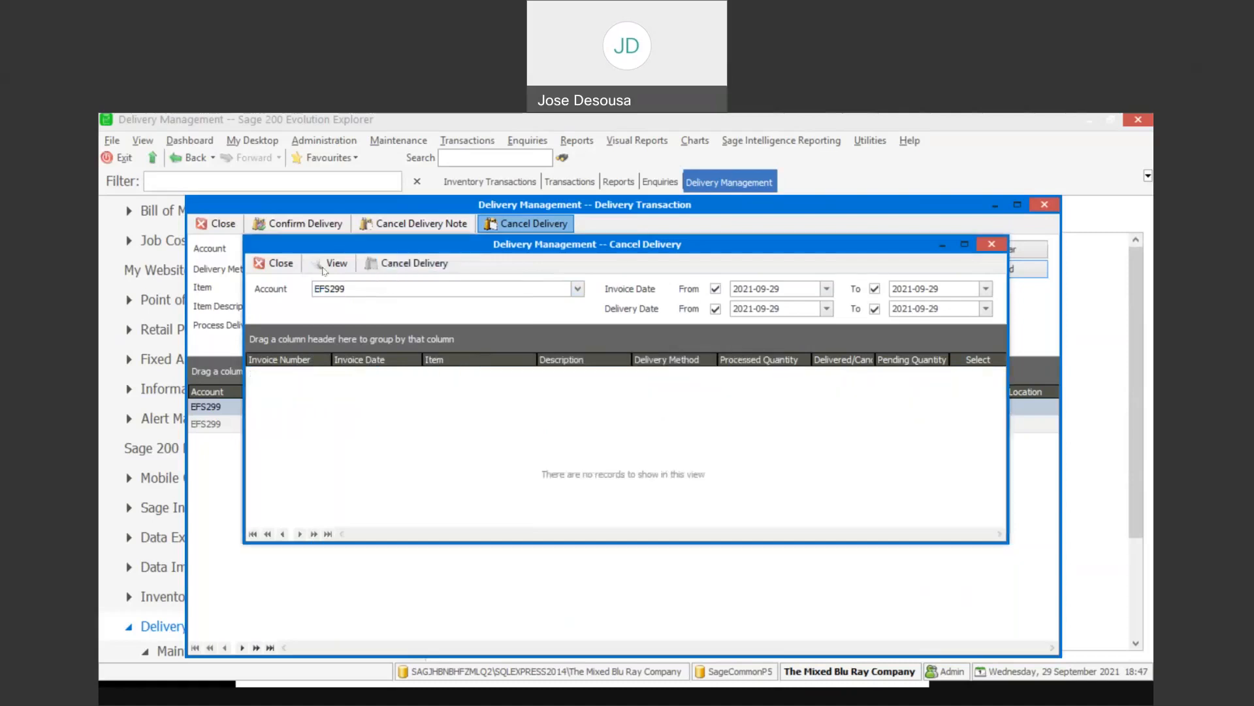
click(270, 262)
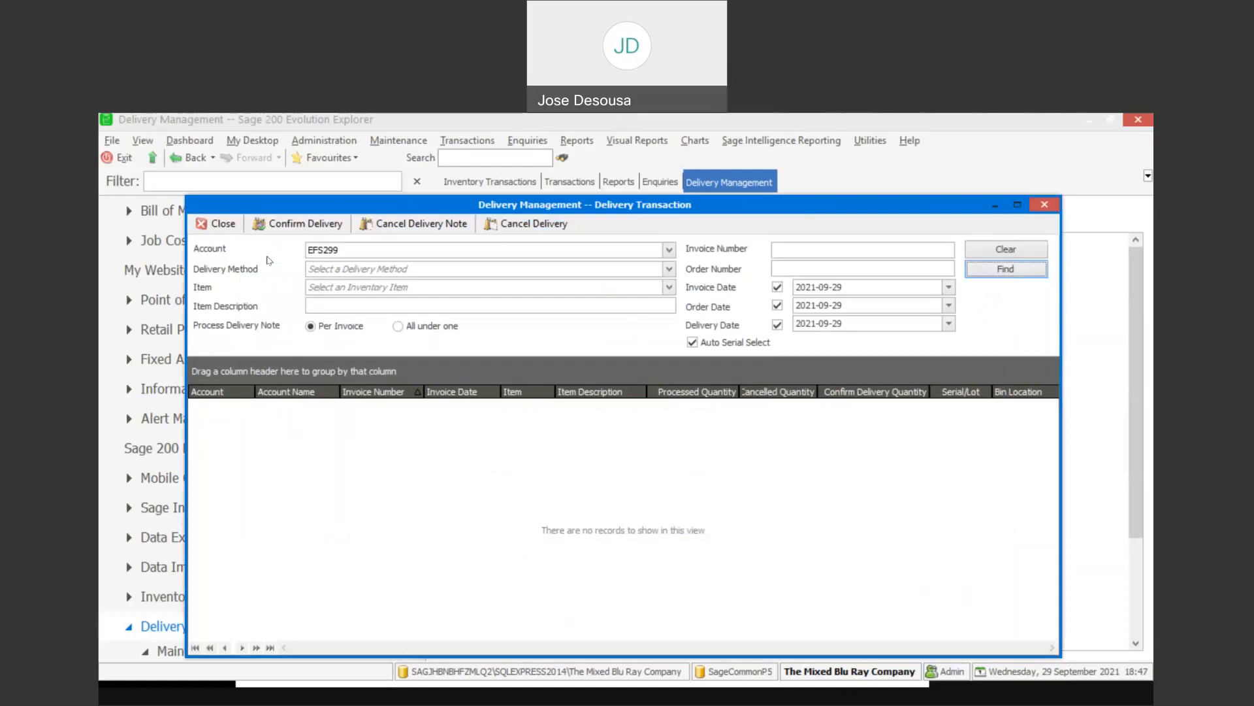
- Close and reopen Delivery Transactions, check for outstanding deliveries for Ellis Fleet Services, and close the window again
click(215, 224)
click(635, 442)
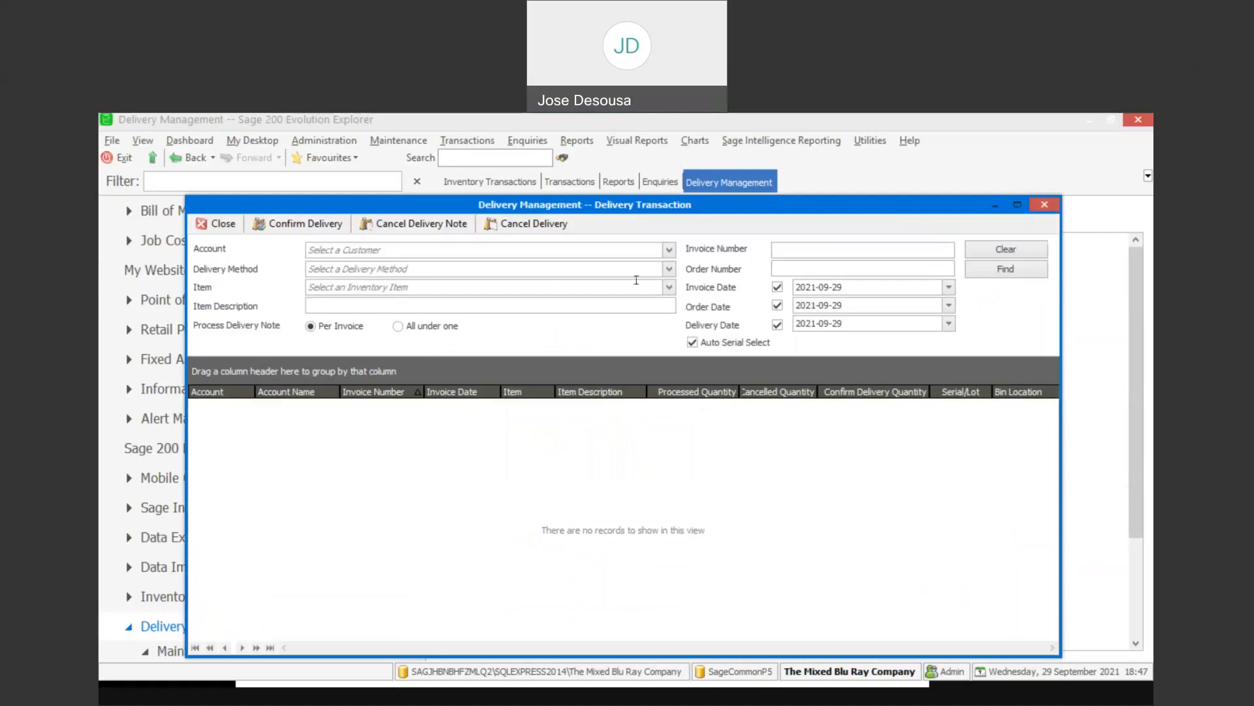
click(669, 251)
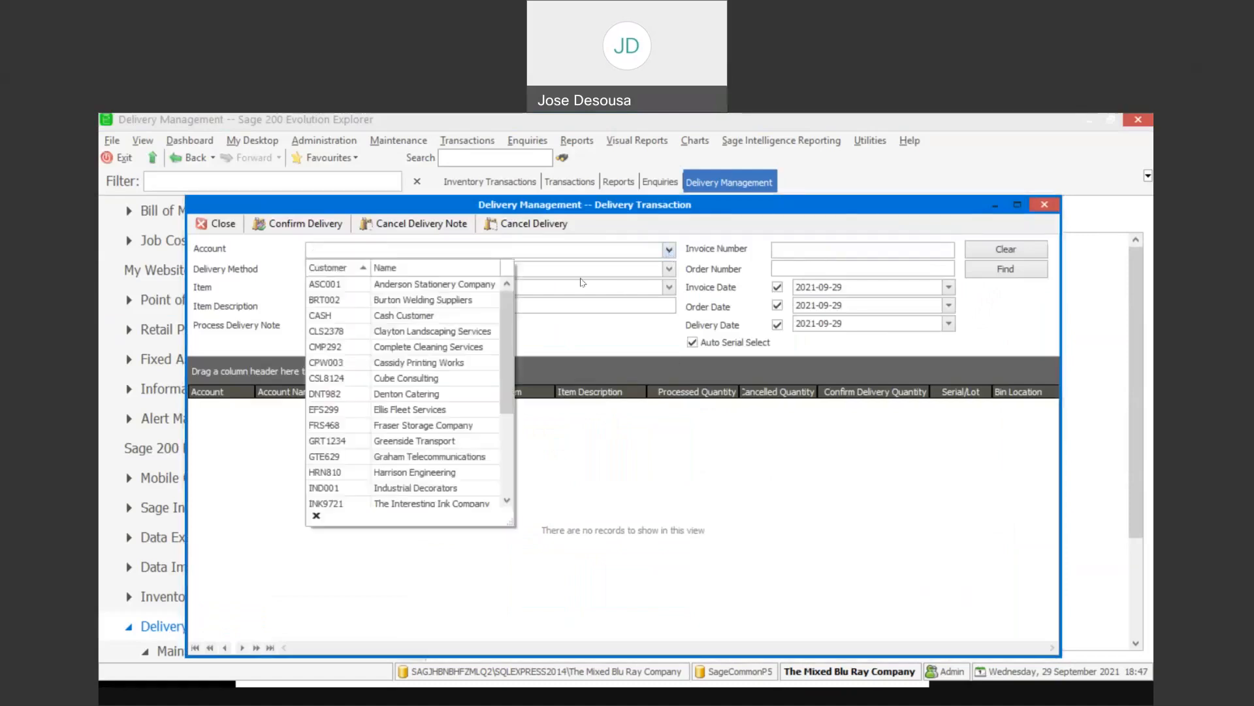
click(406, 412)
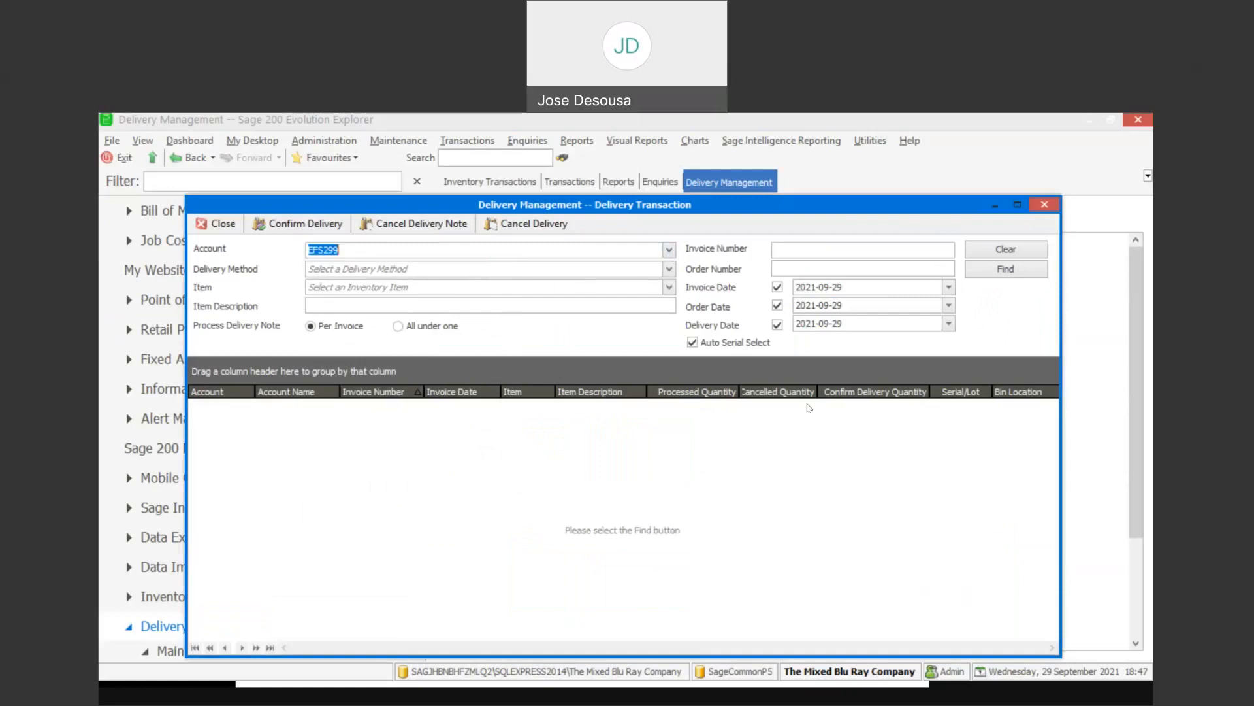
click(1005, 269)
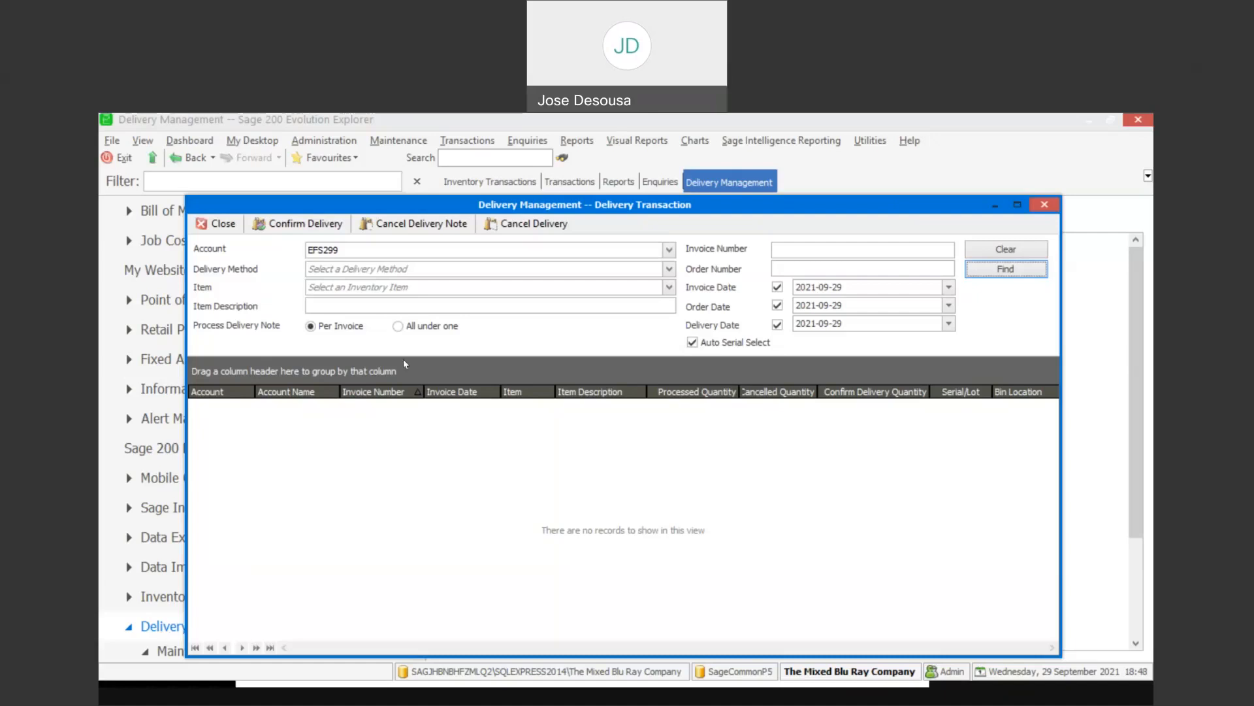
click(219, 224)
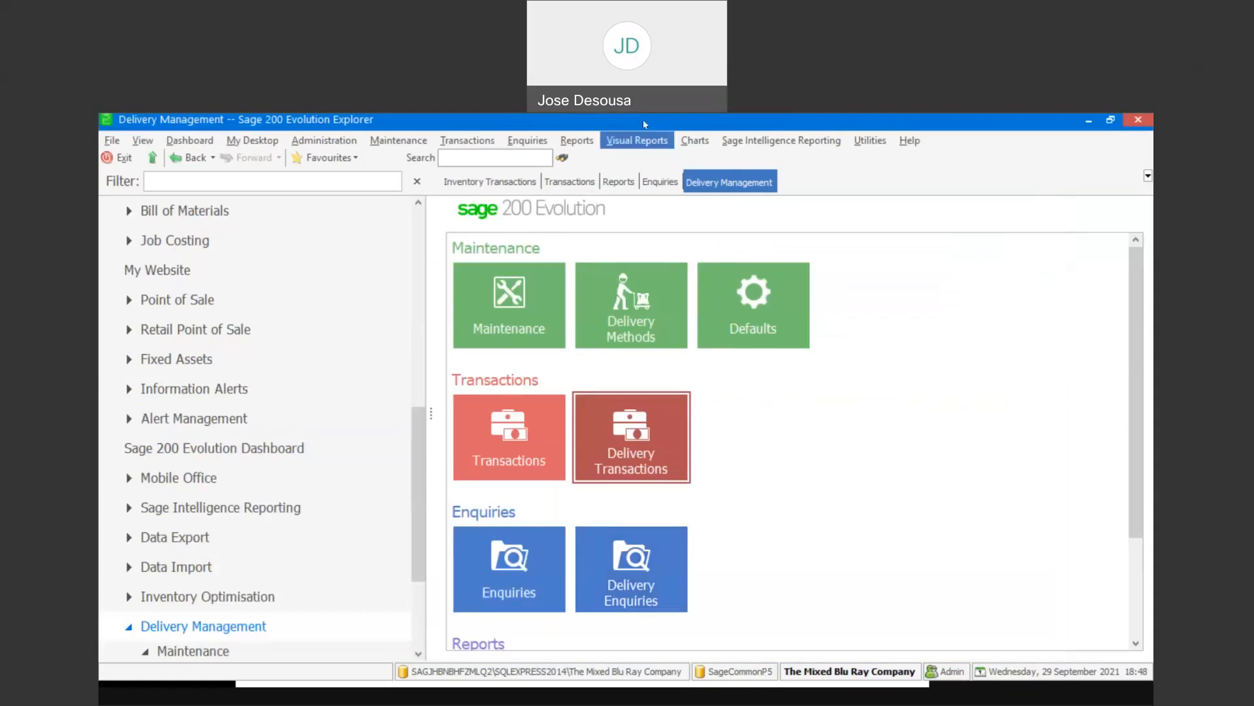
click(719, 139)
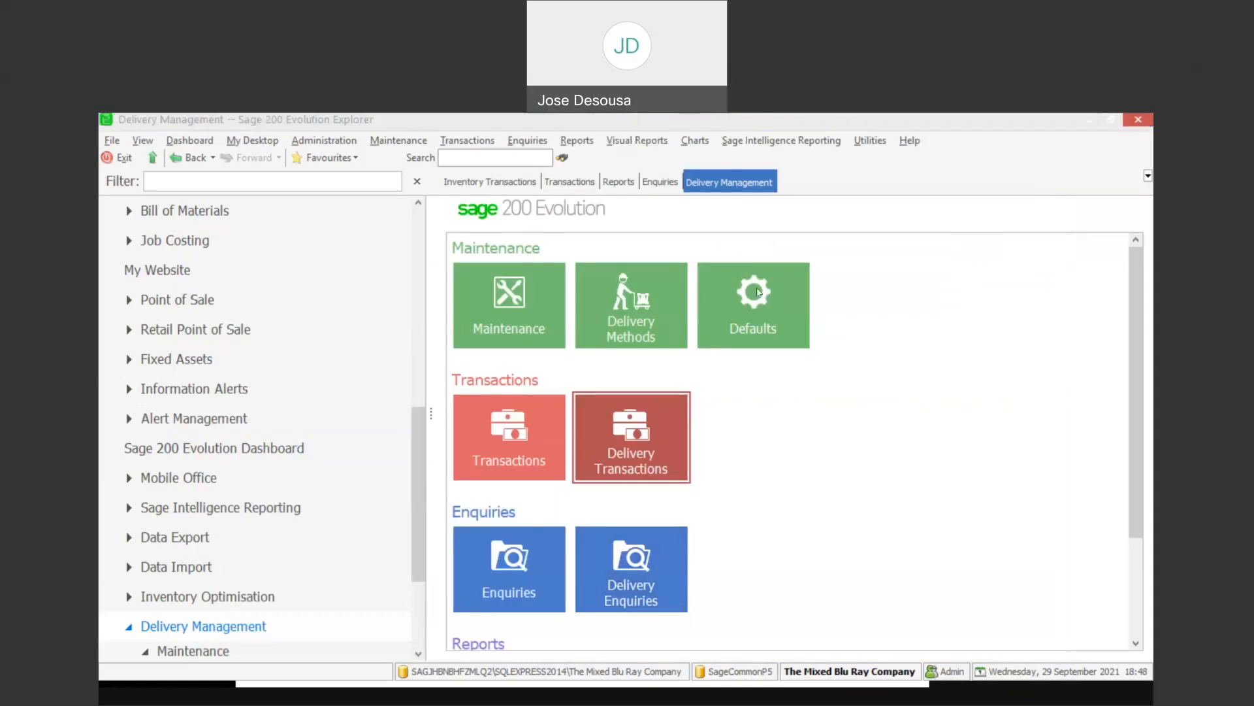